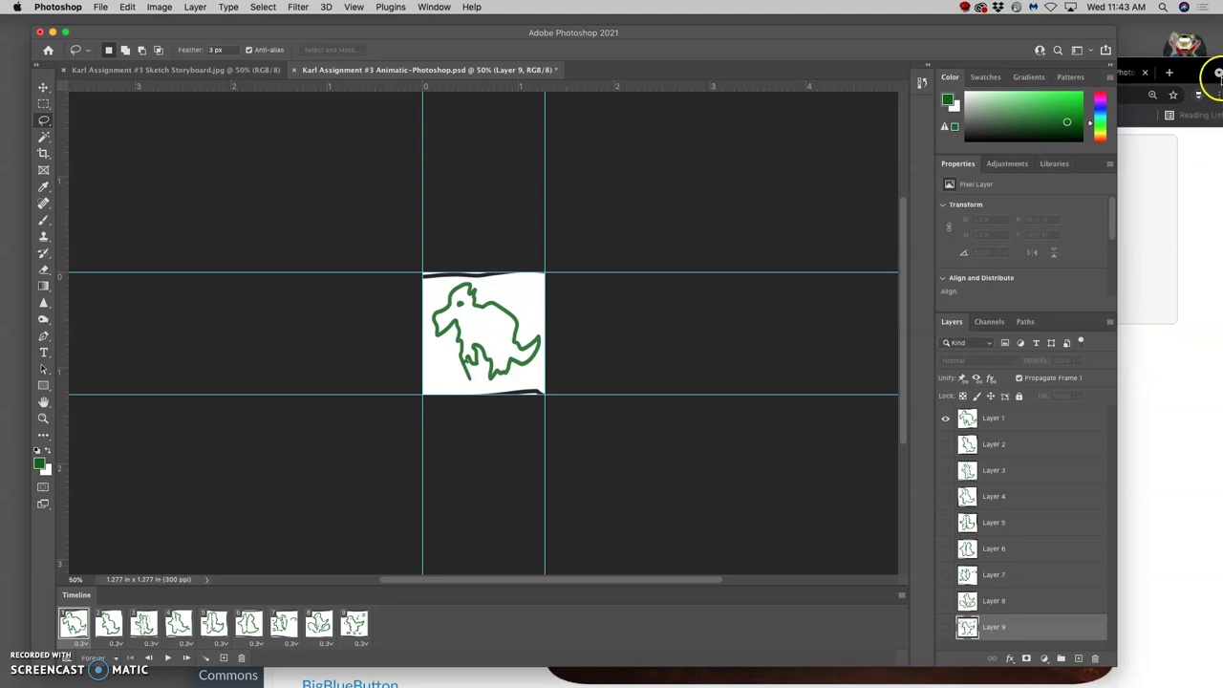
Bring Chrome forward, check the Photopea tab, then switch to the GIFMaker.me page with nine frames.
click(1125, 68)
click(1063, 72)
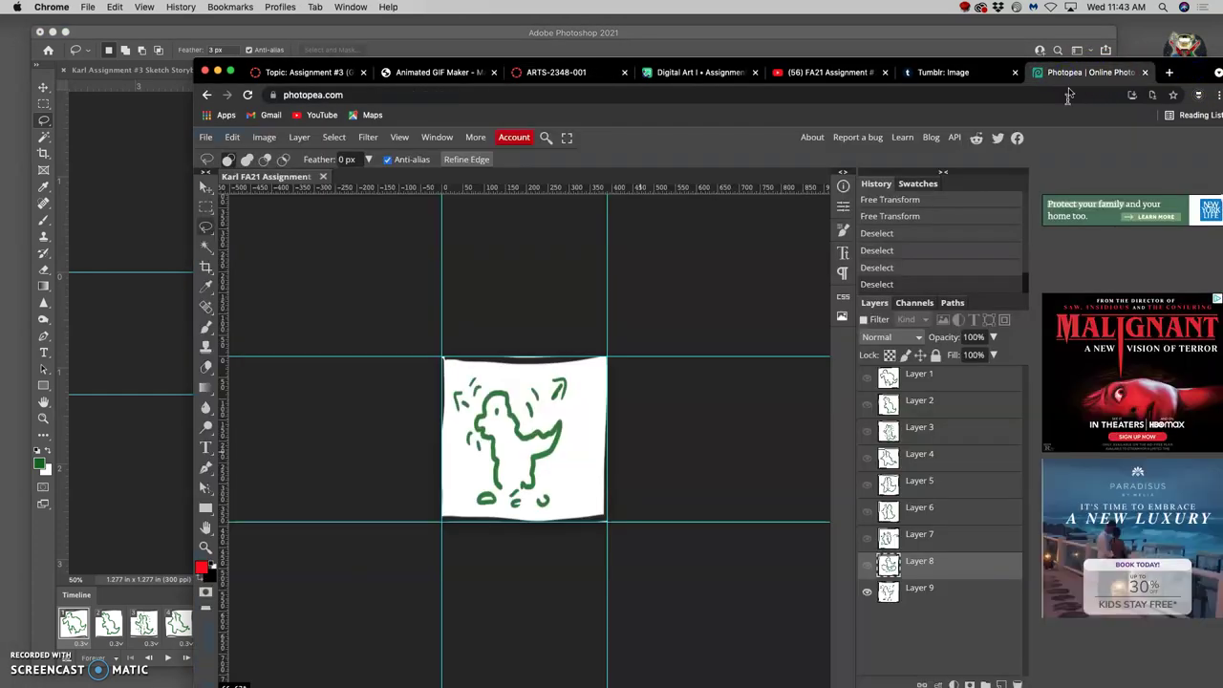
drag(237, 69, 385, 62)
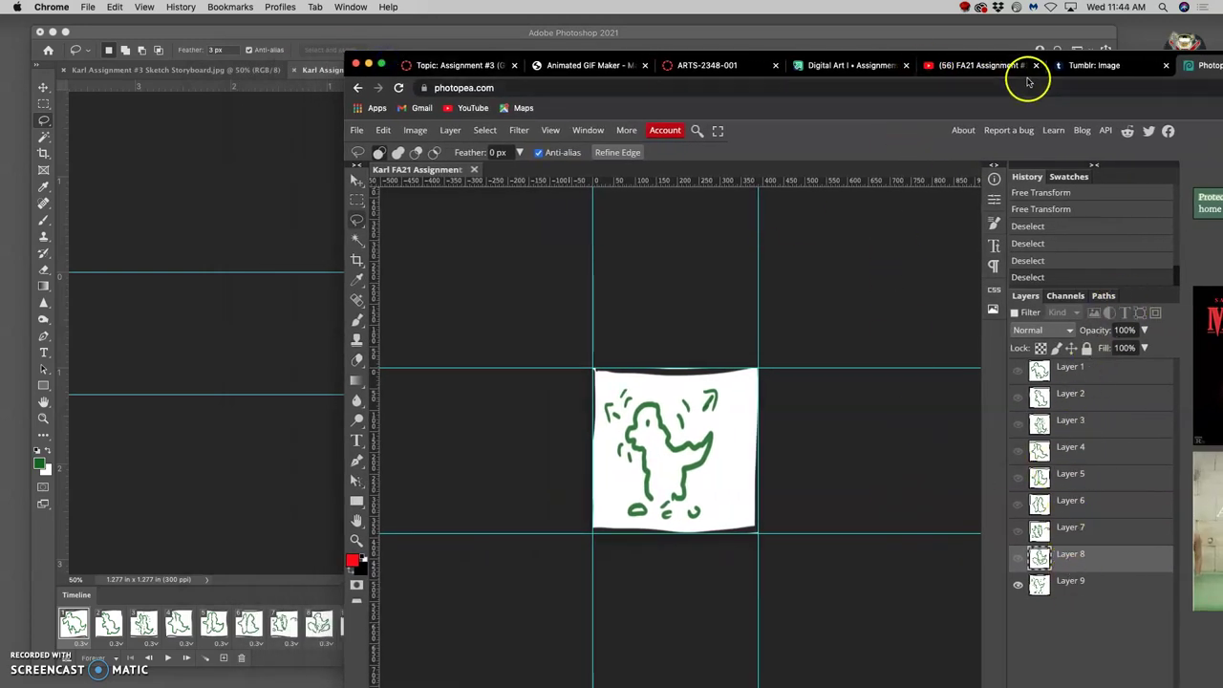
click(603, 67)
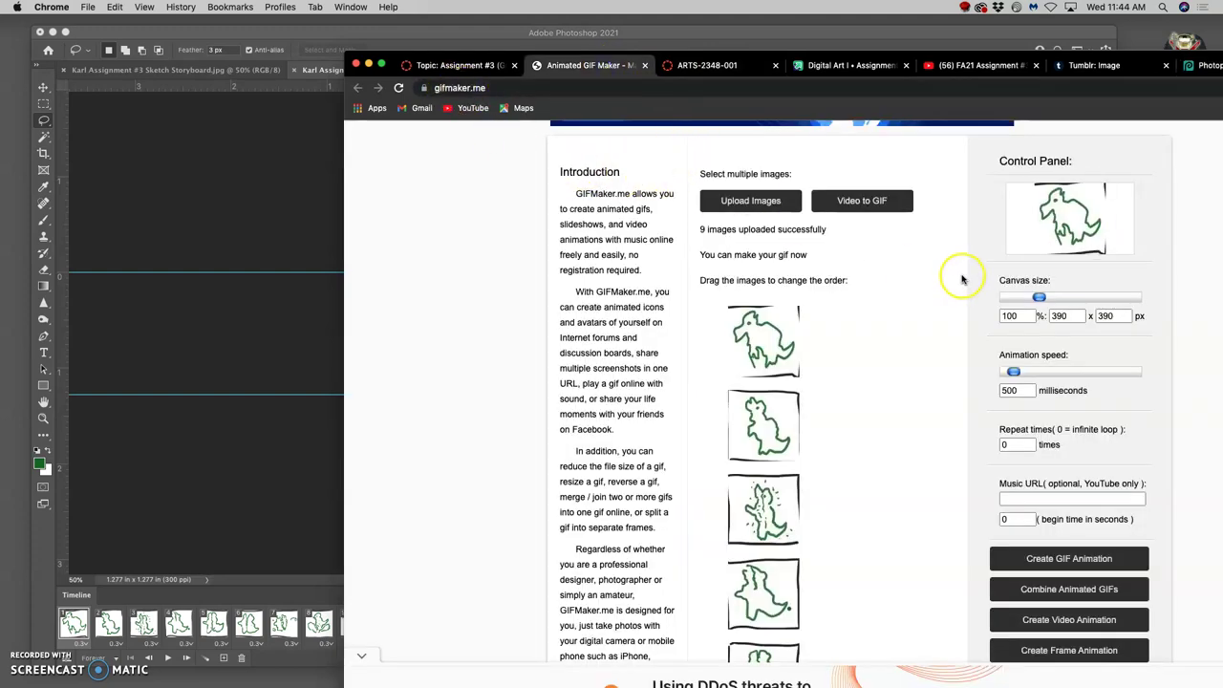
Review the nine uploaded dinosaur frames and try reordering the third frame.
scroll(932, 277, down, 1)
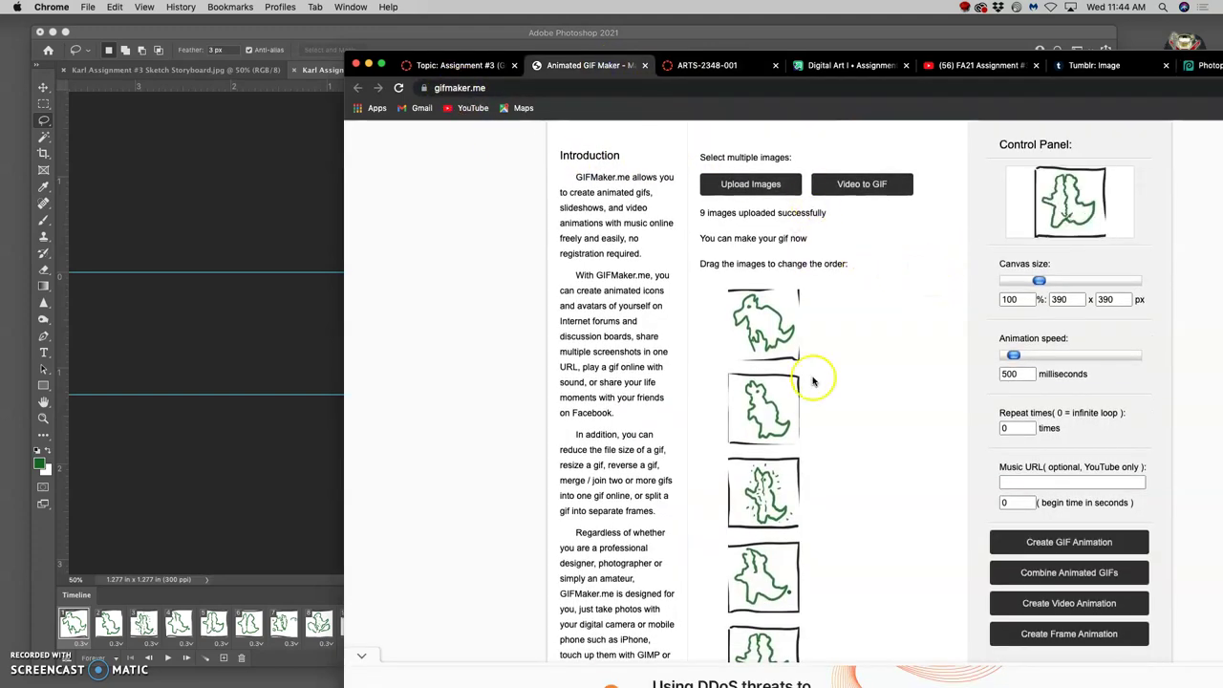
scroll(839, 385, down, 5)
scroll(840, 385, down, 3)
scroll(778, 387, up, 8)
click(779, 387)
mouse_move(778, 387)
mouse_down()
mouse_move(837, 347)
mouse_move(808, 271)
mouse_move(819, 350)
mouse_move(776, 384)
mouse_up()
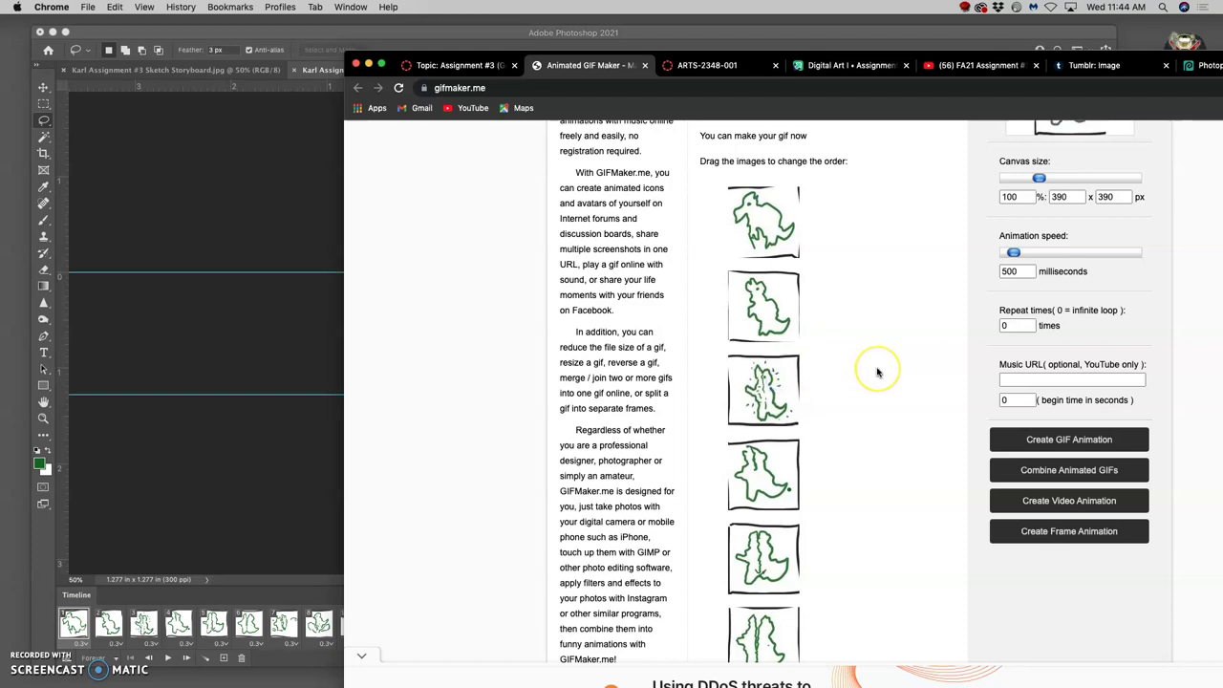
scroll(878, 373, up, 2)
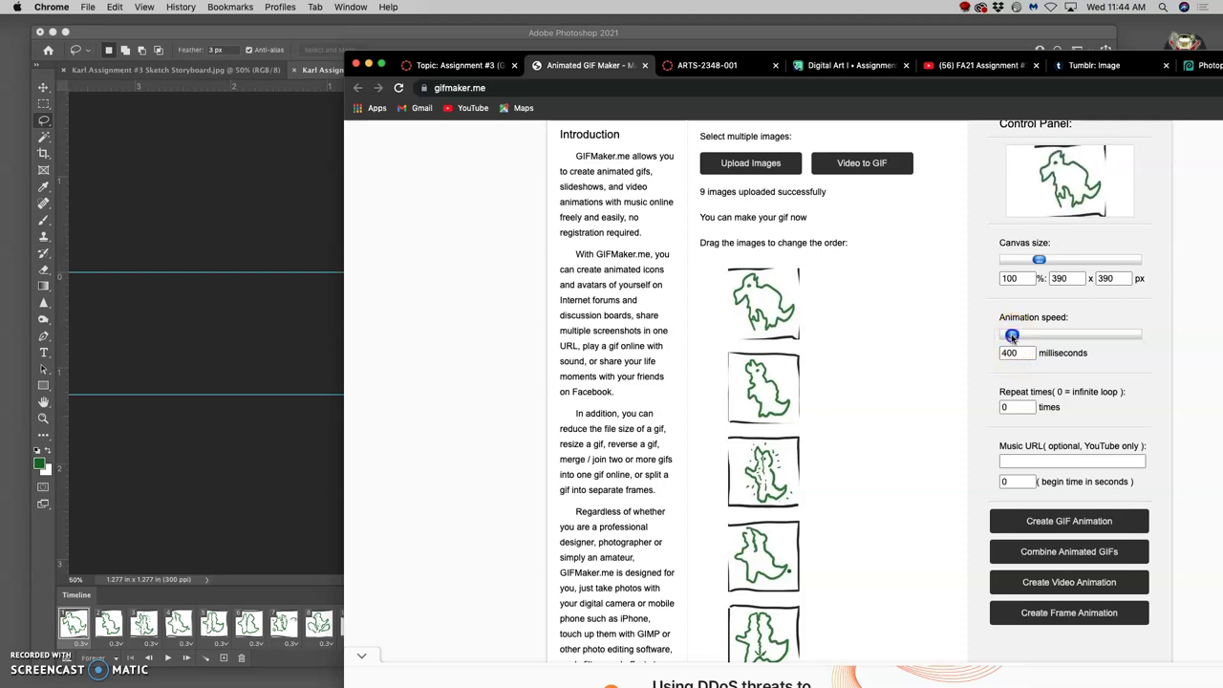
Set the animation speed to 300 milliseconds, leaving Repeat times at 0 for infinite looping.
drag(1017, 334, 994, 355)
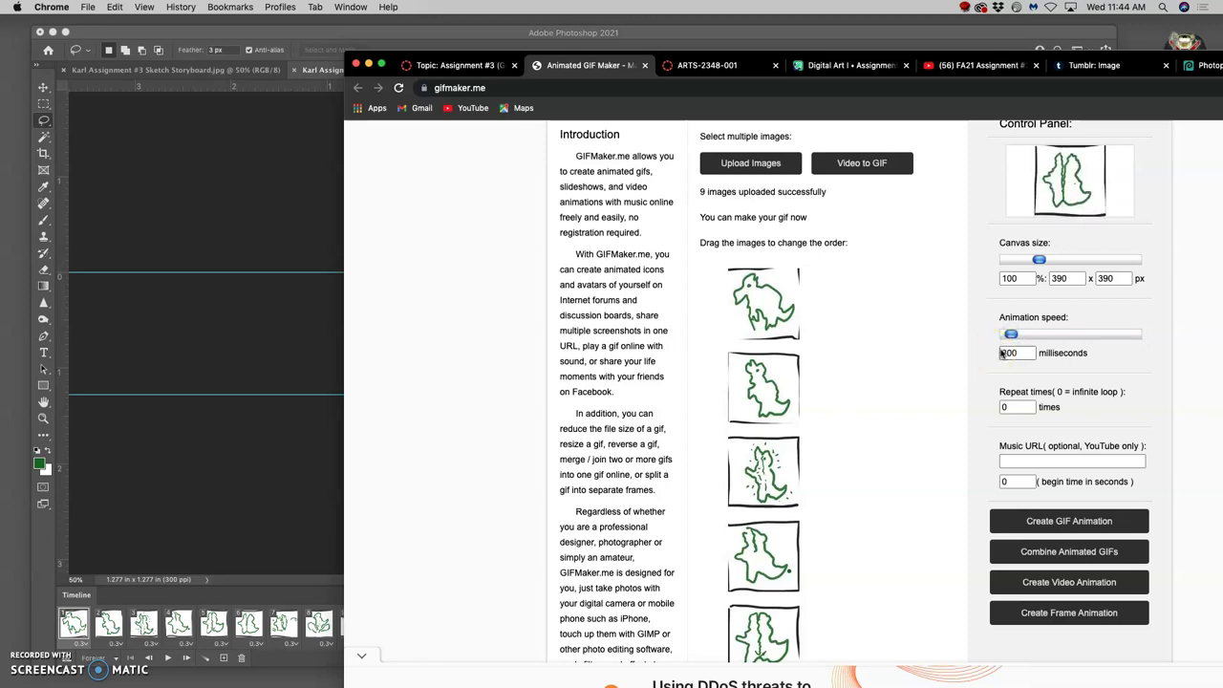
click(1032, 318)
click(1040, 261)
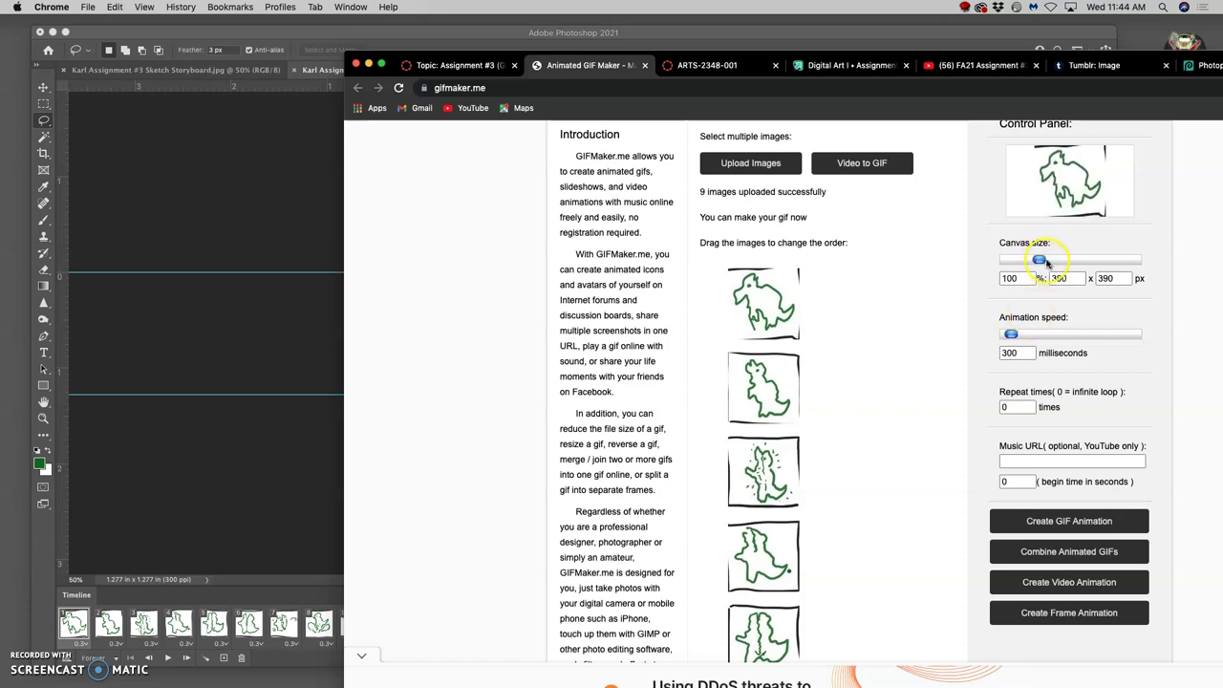
click(1016, 279)
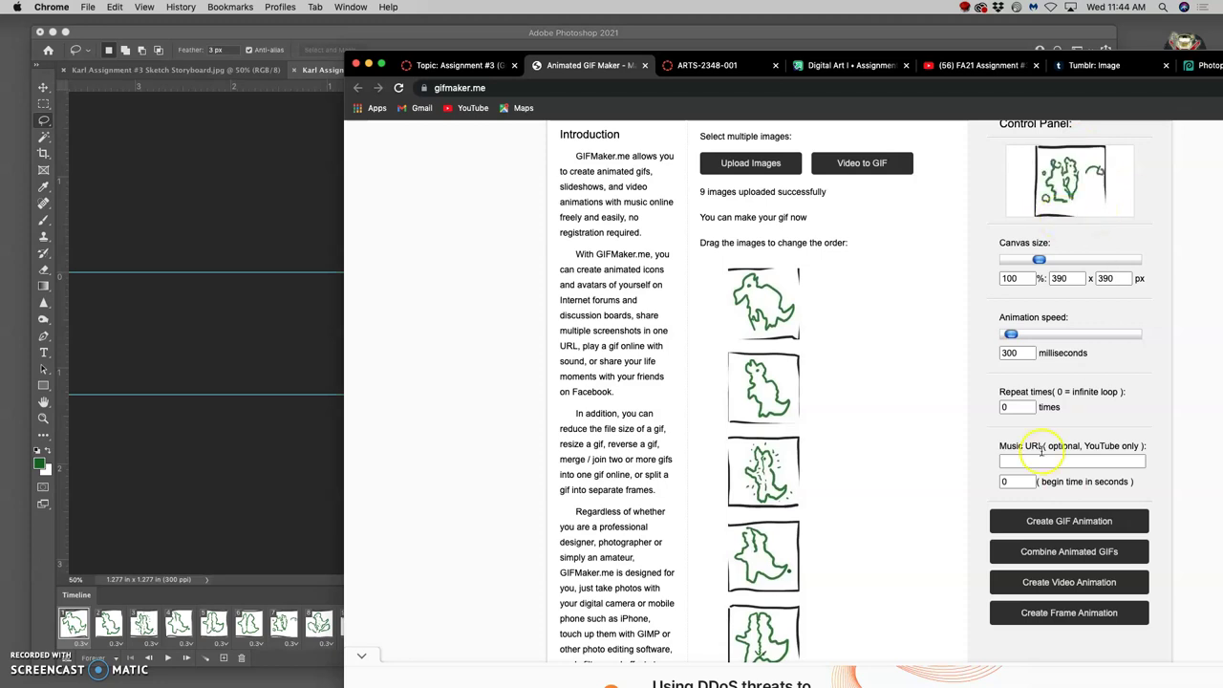
Generate the 390 x 390 dinosaur GIF, scroll to its View/Download links, and lower the browser window.
click(1046, 530)
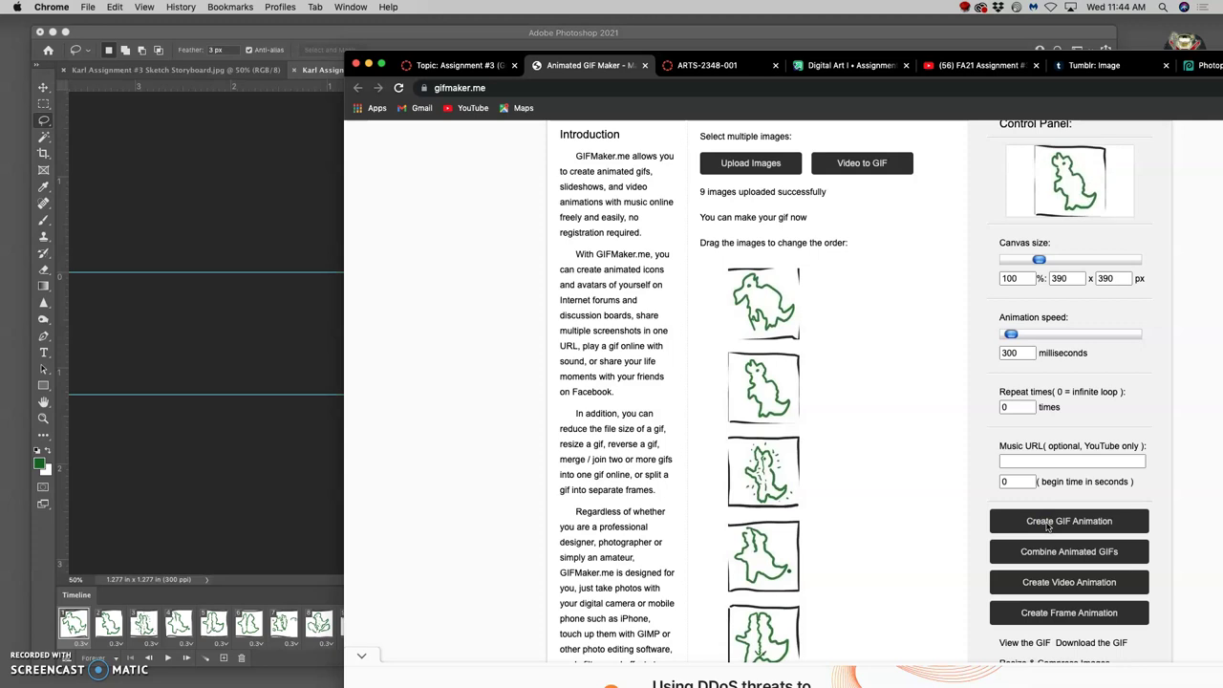
scroll(1047, 523, down, 2)
scroll(1051, 522, down, 2)
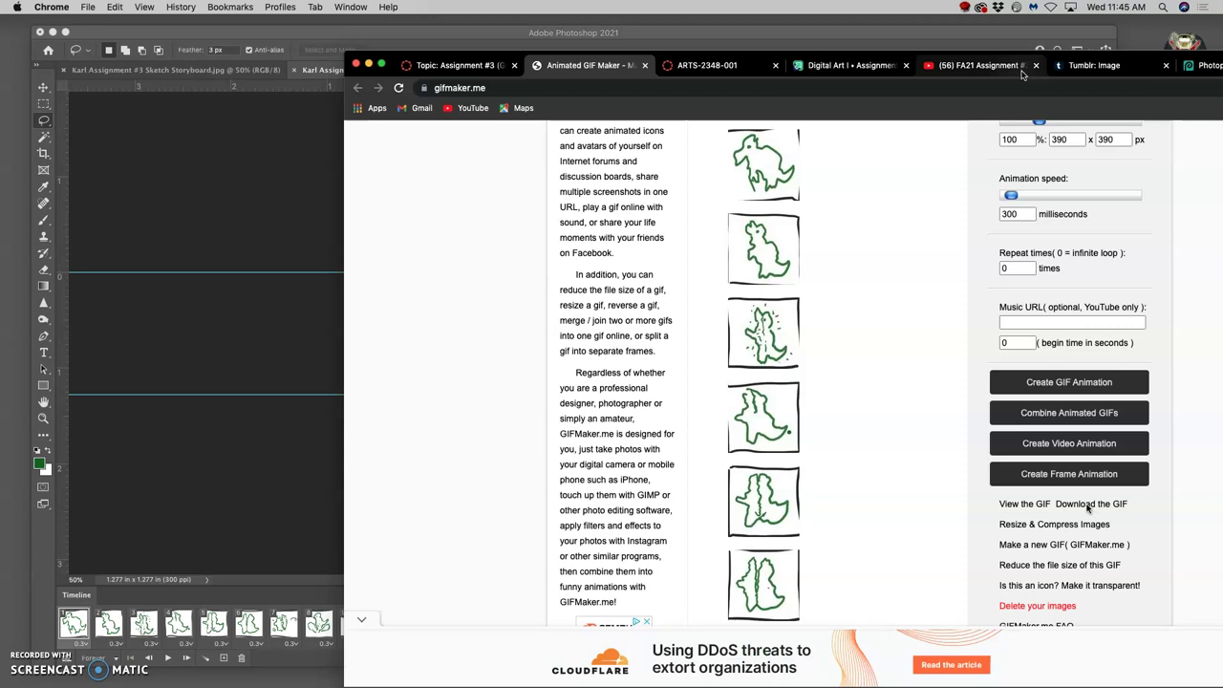
drag(391, 55, 99, 204)
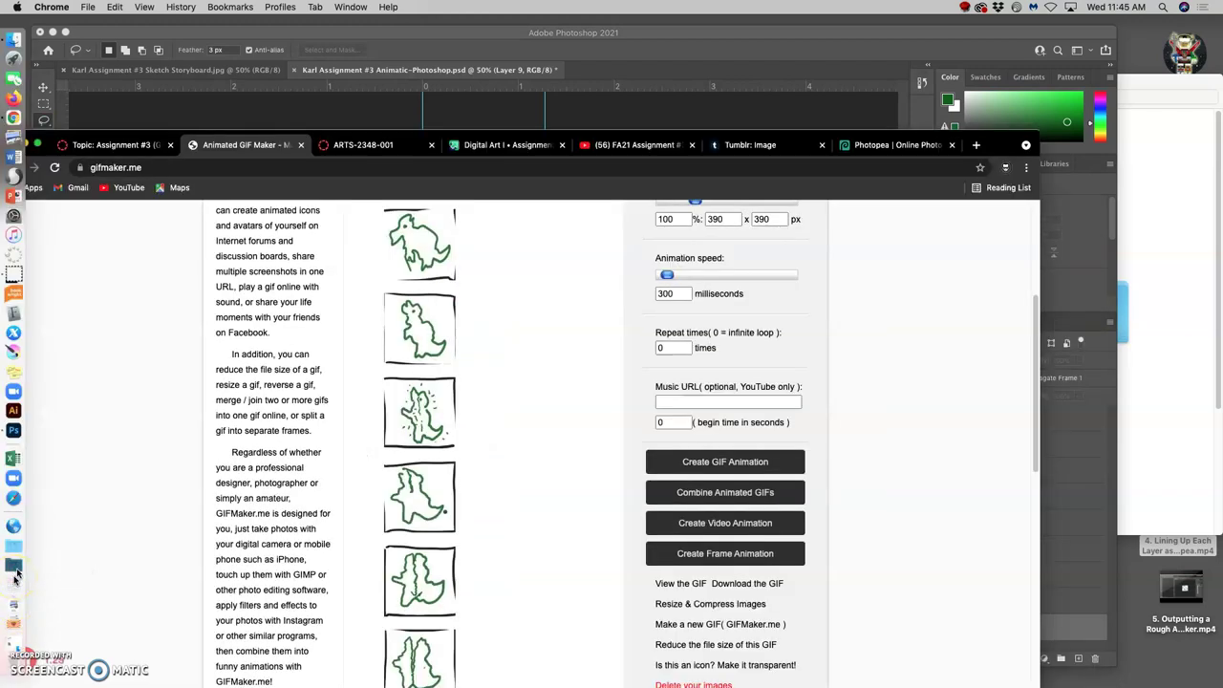
Move the downloaded GIF from Downloads into the 4. Assignment #3 GIF Transformation Animation folder.
click(14, 571)
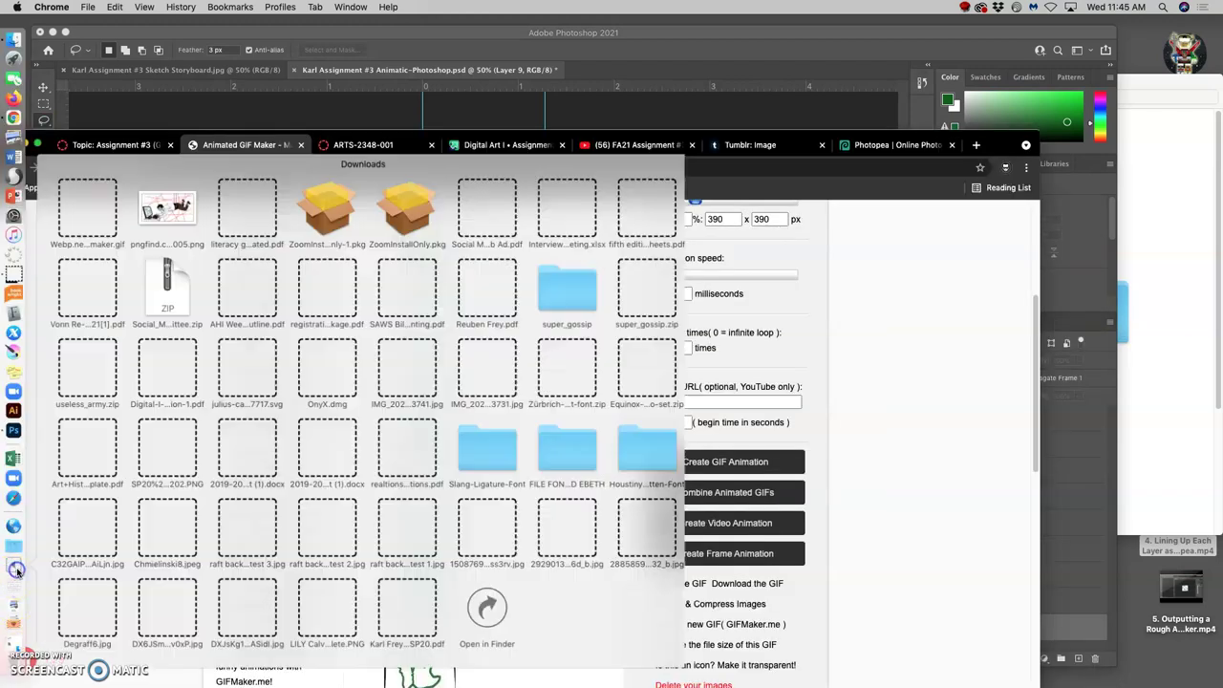
drag(92, 214, 1176, 304)
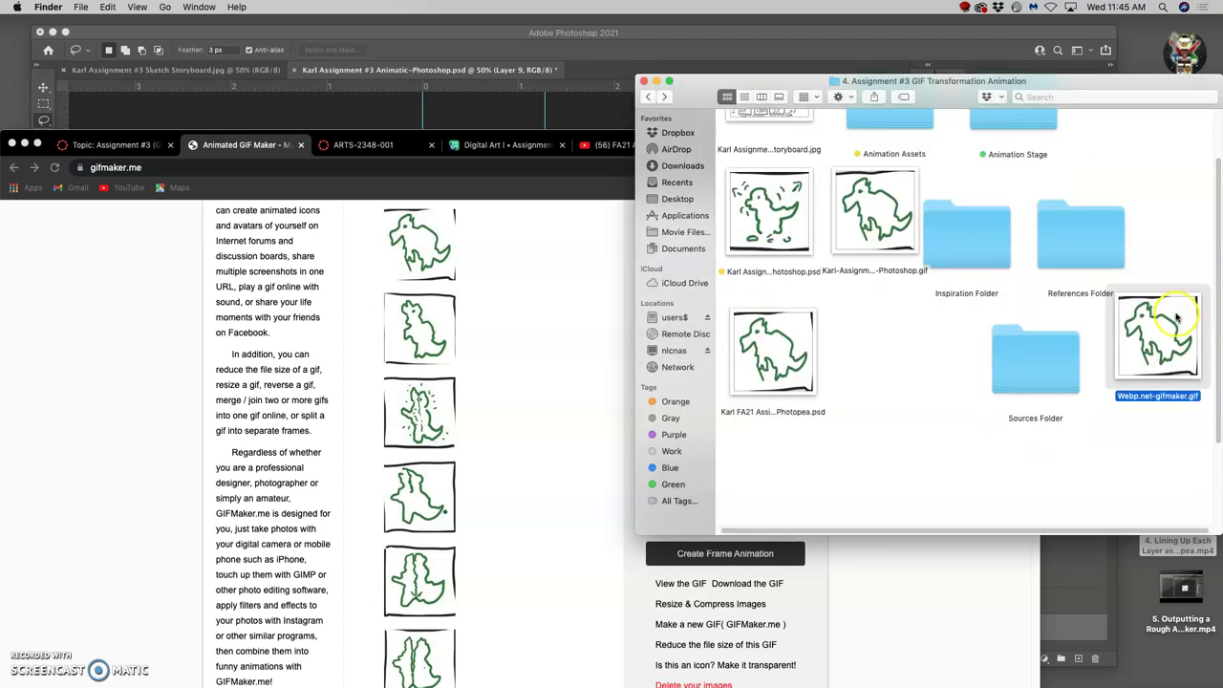
drag(1171, 318, 899, 364)
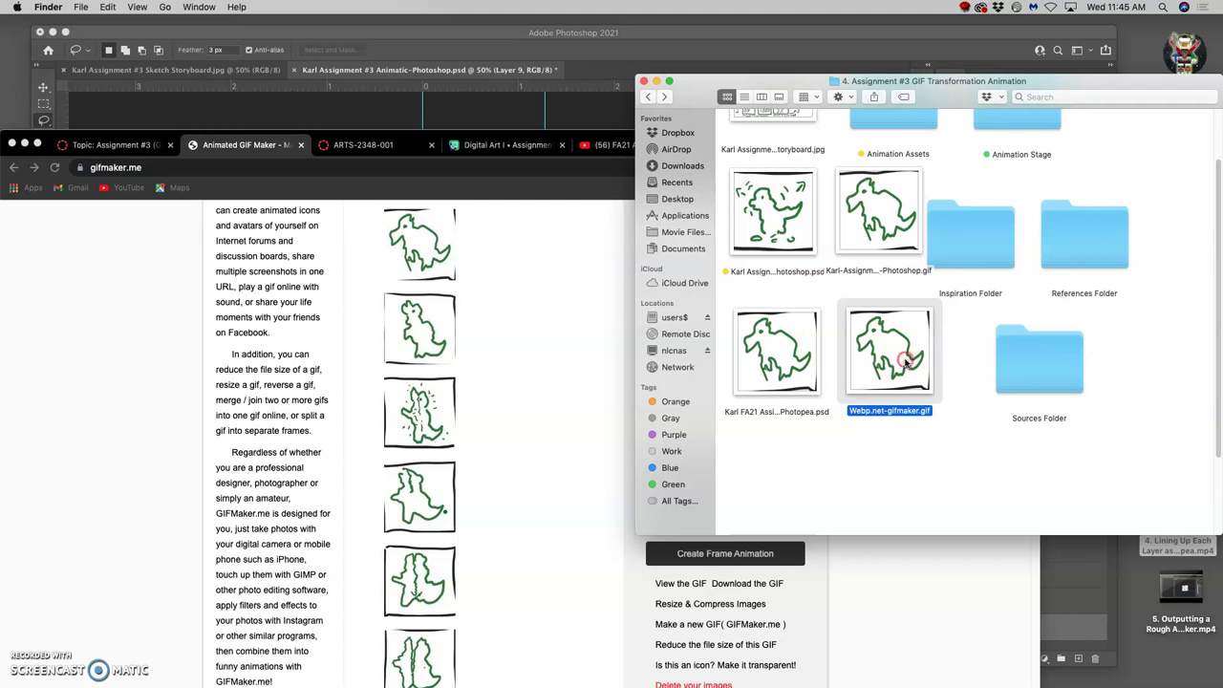
Tag the GIF red and rename it 'Animatic Test - gifmaker.gif'.
right_click(905, 364)
click(926, 641)
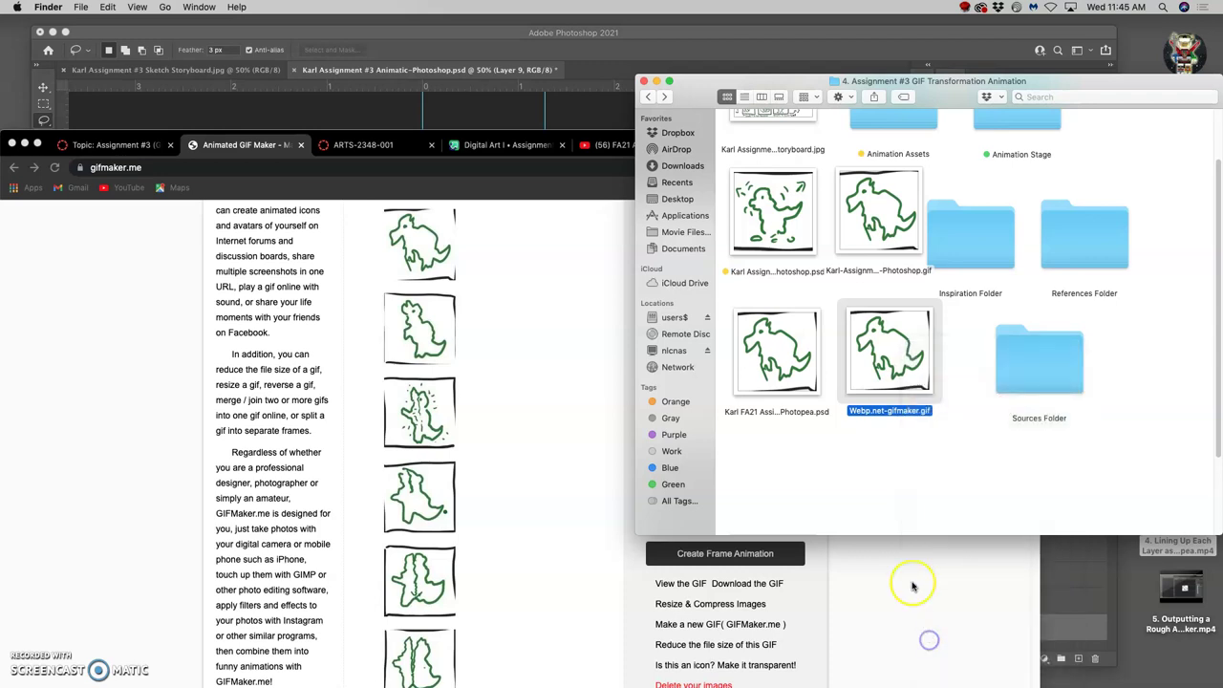
click(871, 411)
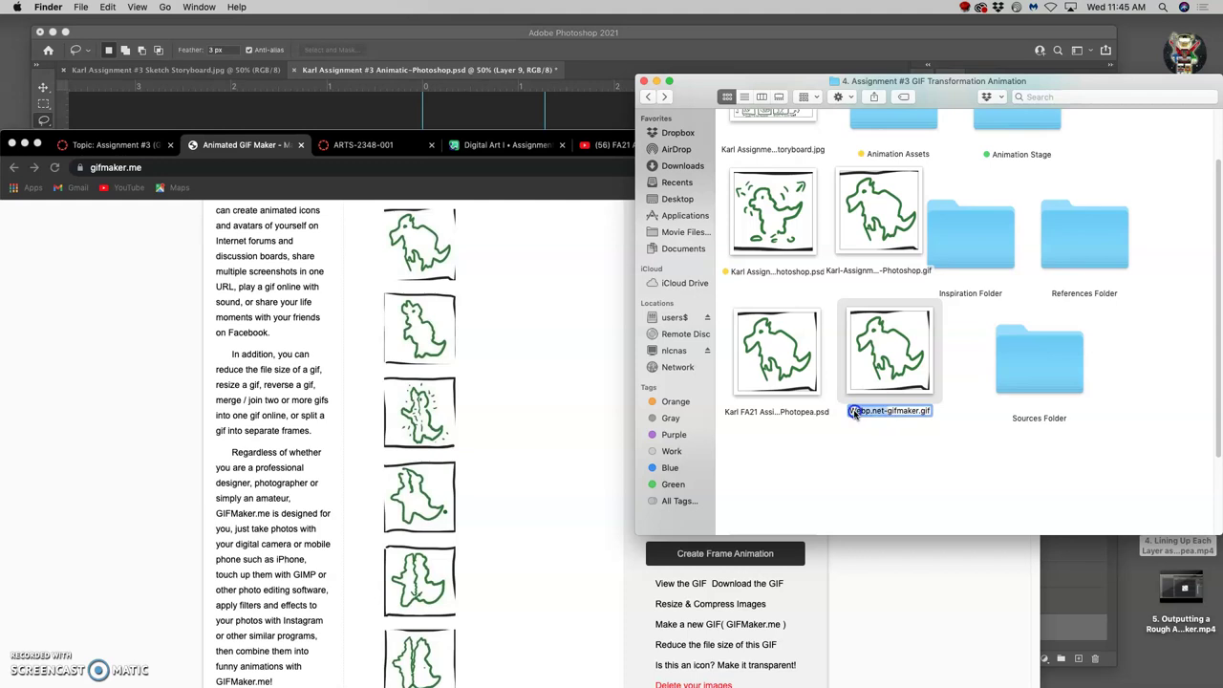
text(Animatic Test -)
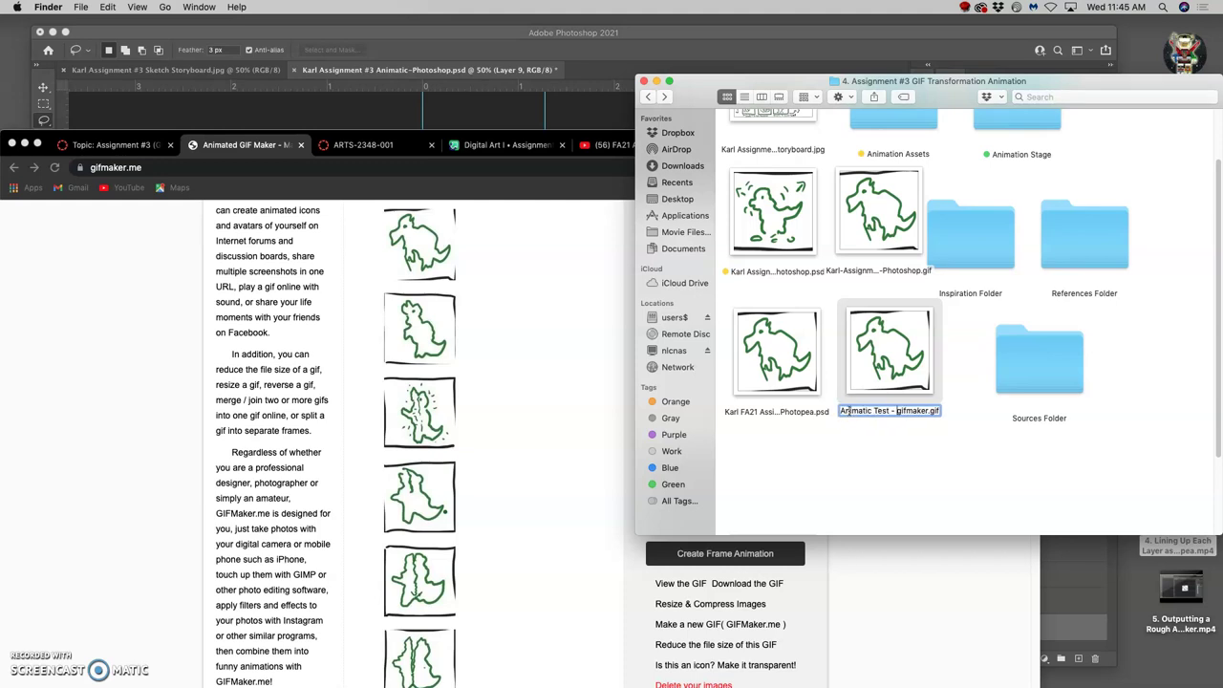
click(914, 440)
click(904, 375)
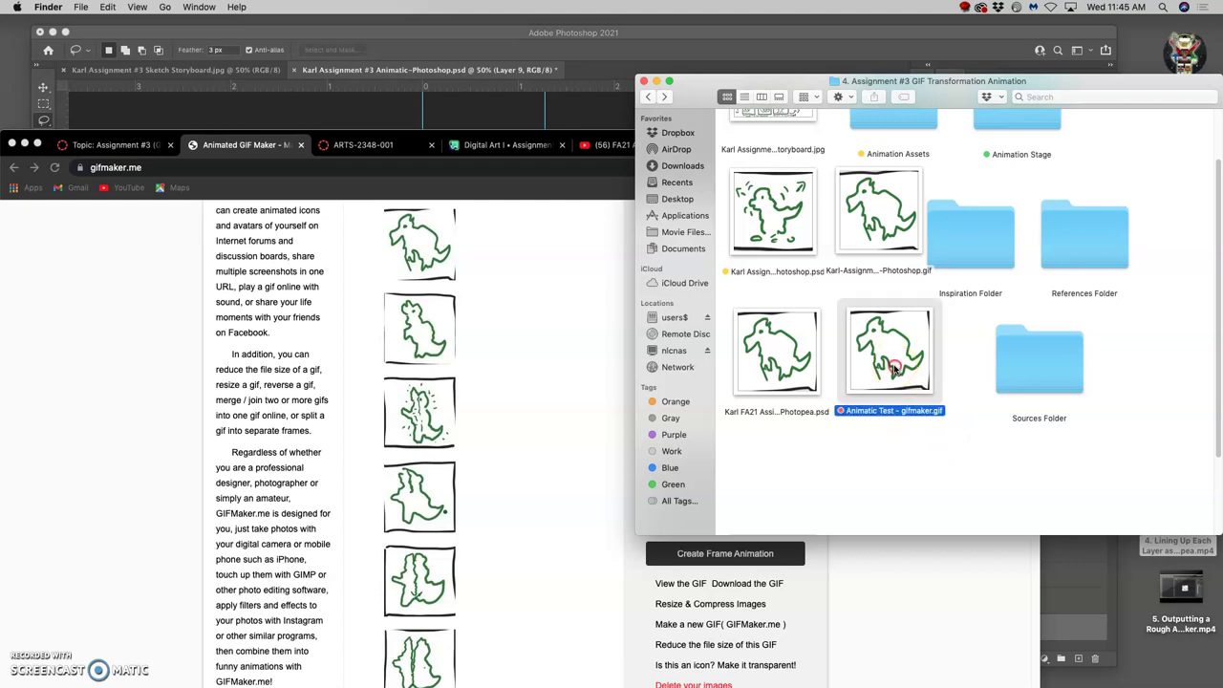
Open Animatic Test - gifmaker.gif in Google Chrome, watch its loop, then close the preview.
right_click(890, 362)
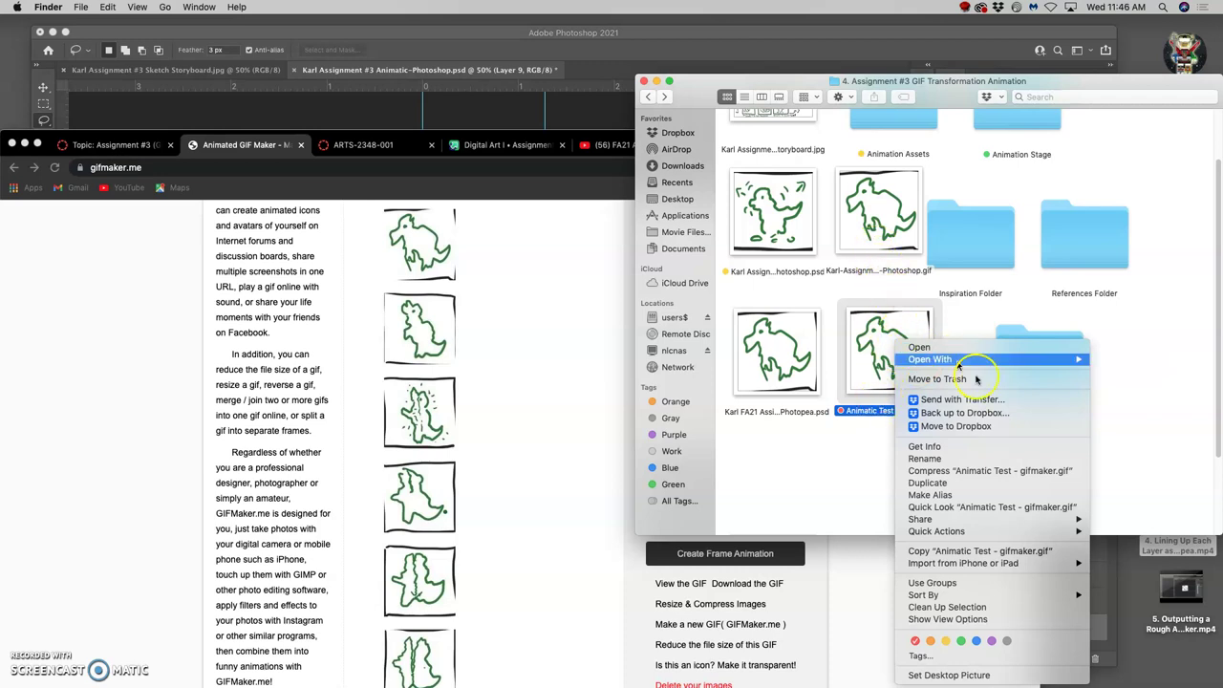
mouse_move(1050, 359)
key(Escape)
click(893, 374)
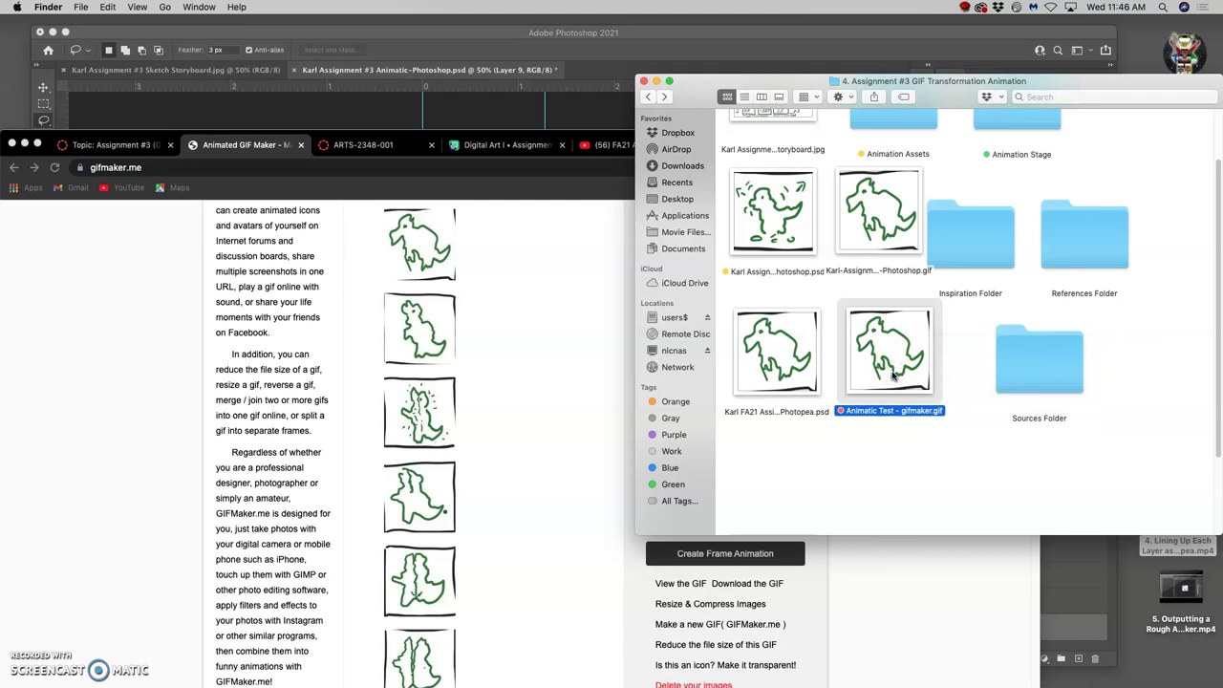
right_click(894, 375)
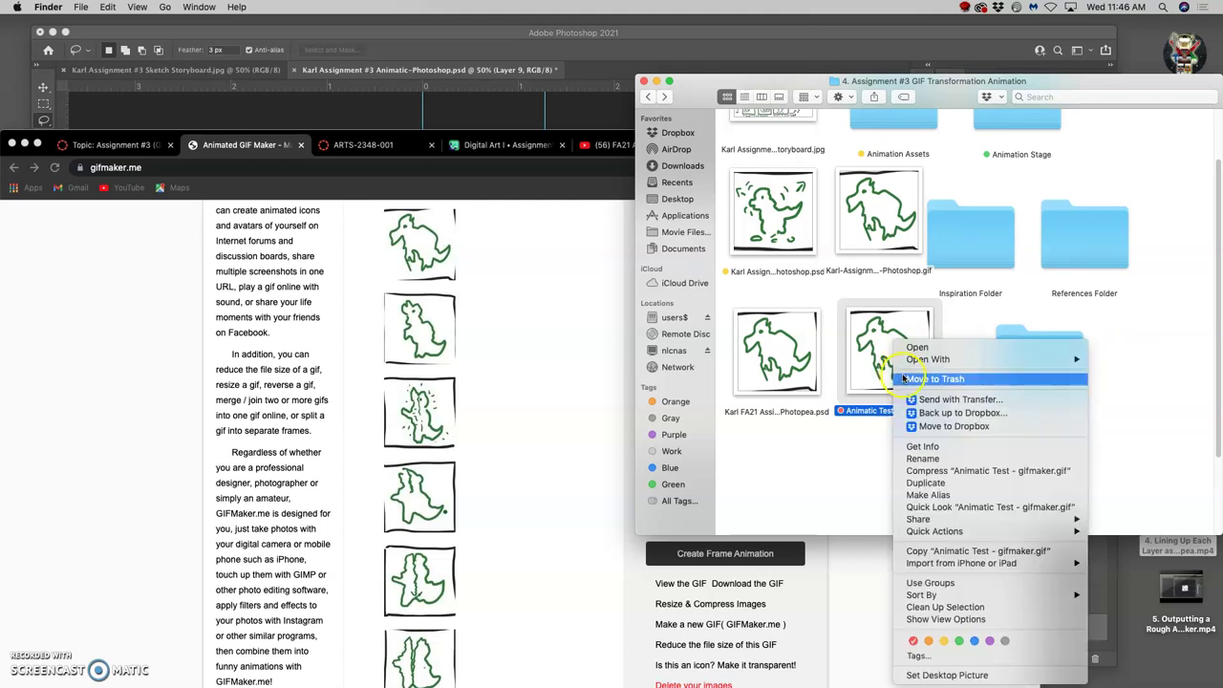
mouse_move(941, 360)
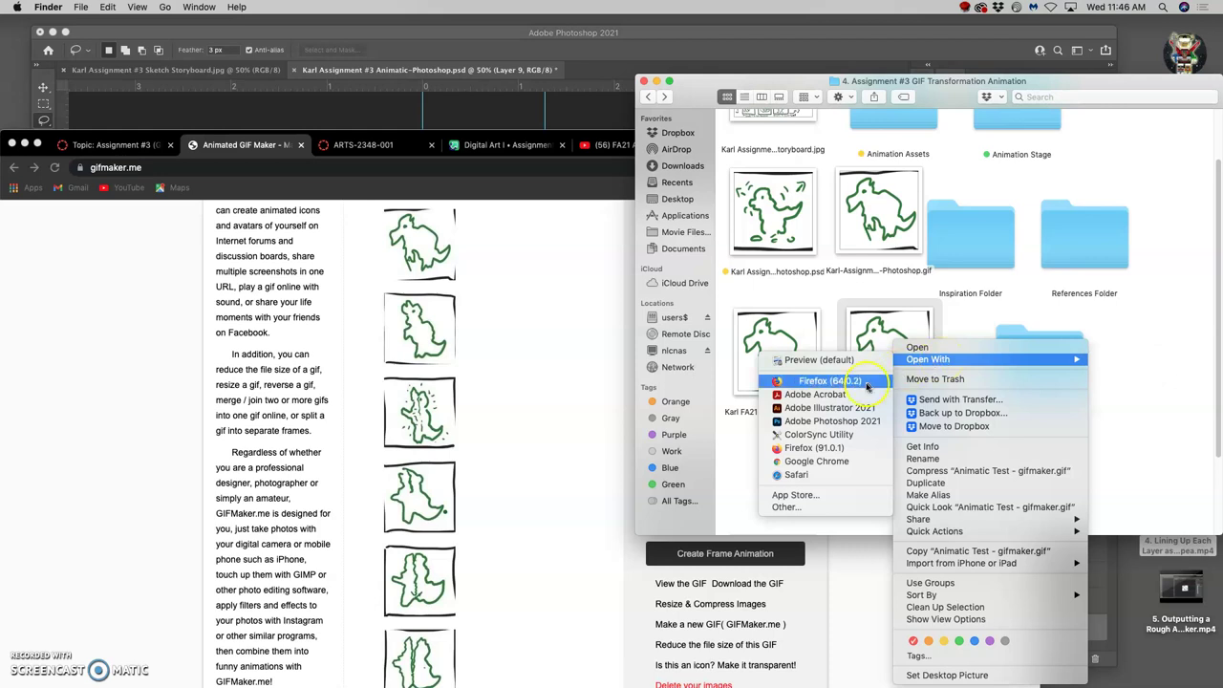
click(816, 462)
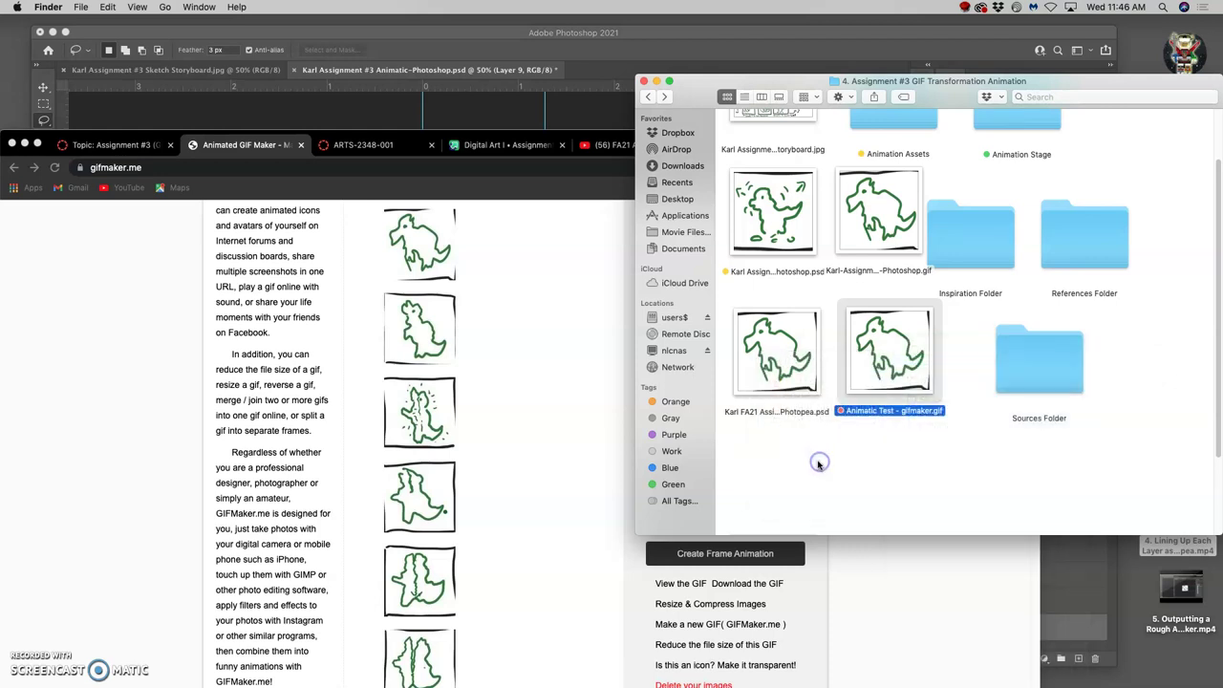
click(525, 385)
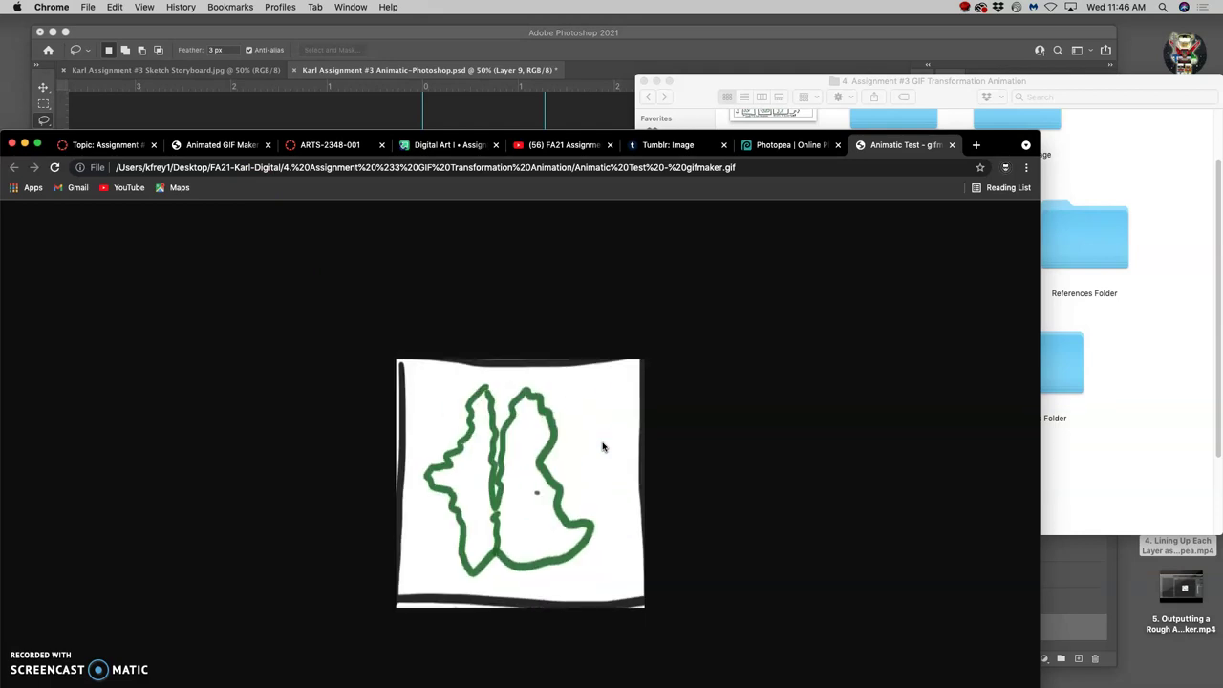
click(952, 145)
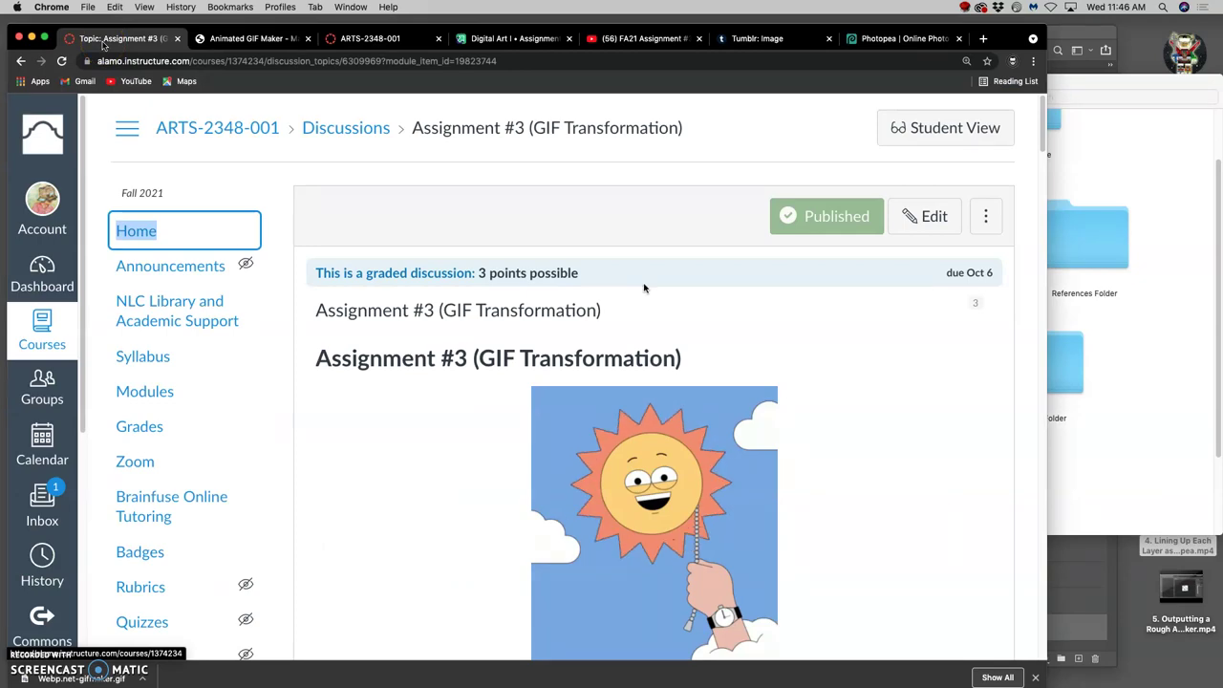
Put the instructor's demonstration discussion post into edit mode.
scroll(643, 287, down, 20)
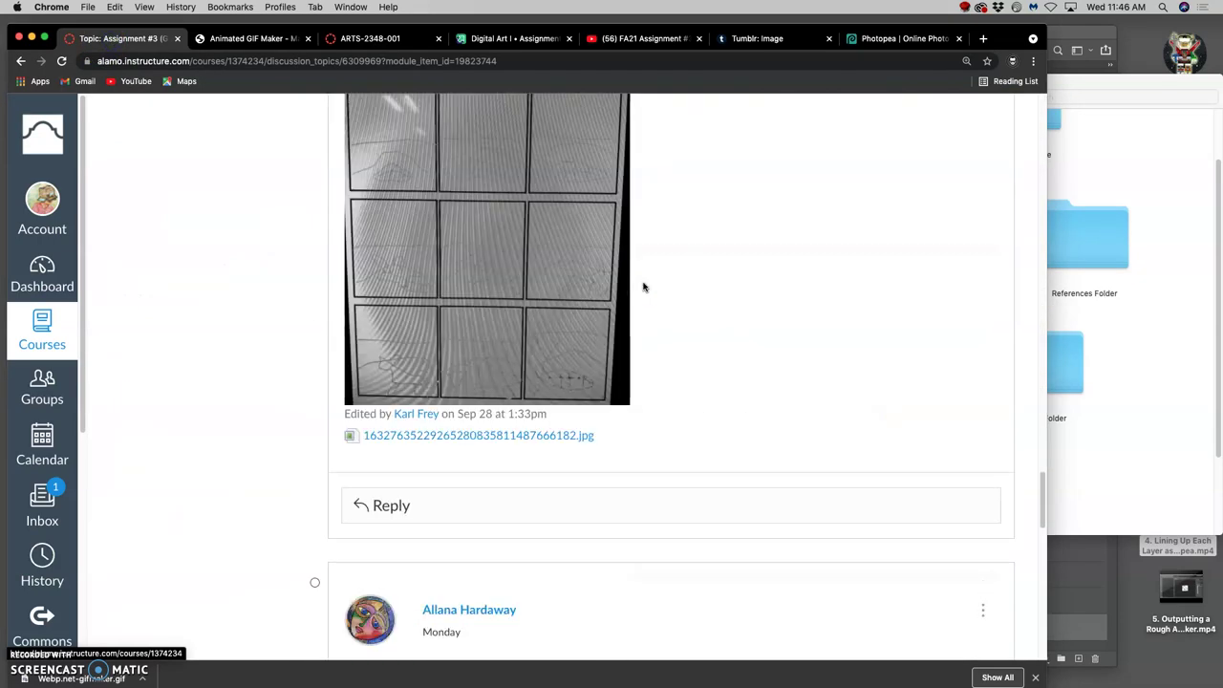
scroll(643, 286, down, 5)
scroll(645, 287, down, 5)
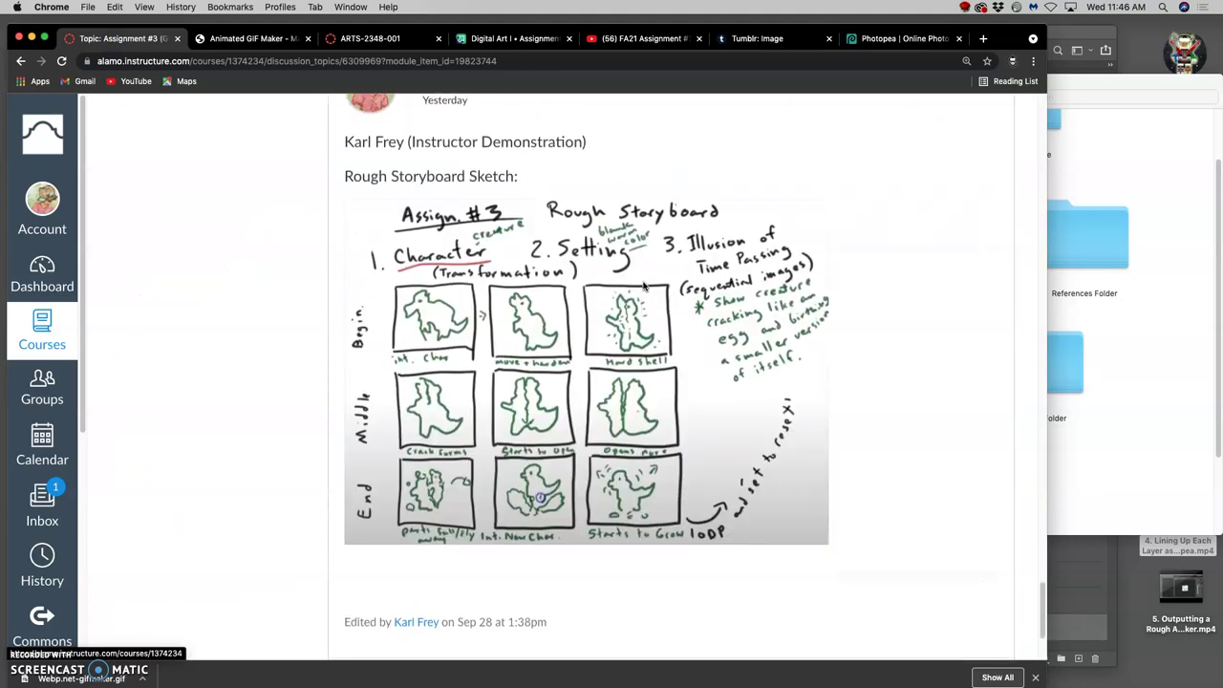
scroll(854, 147, up, 1)
click(982, 133)
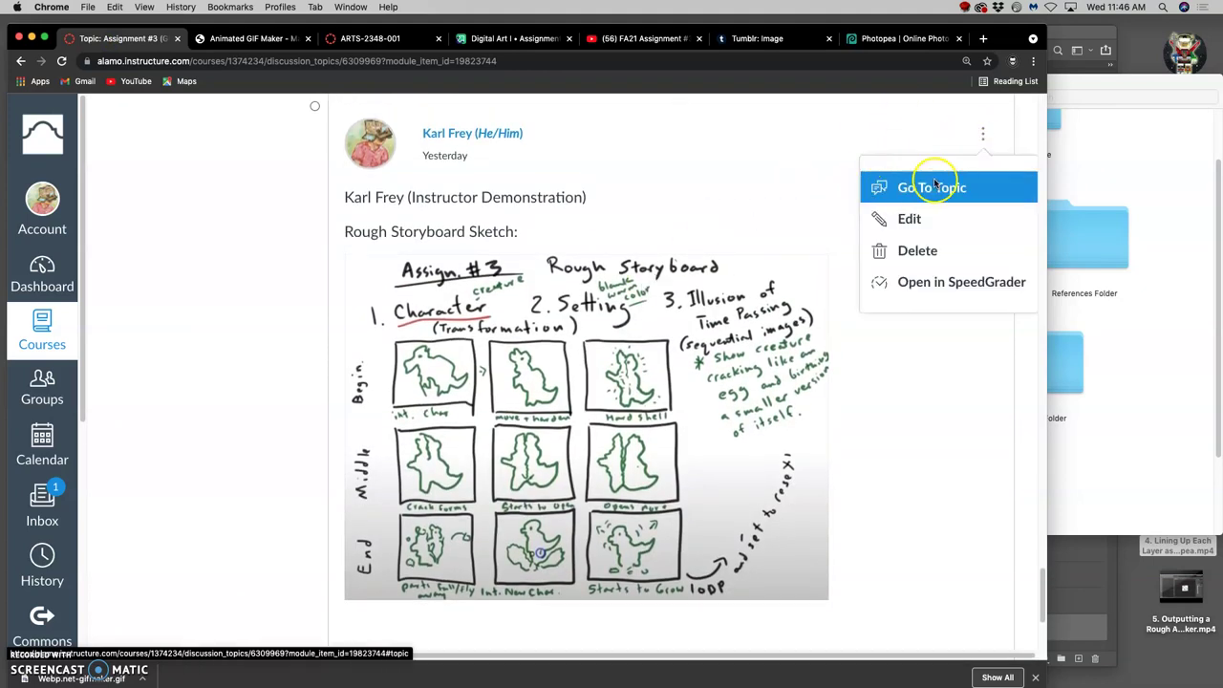
click(924, 219)
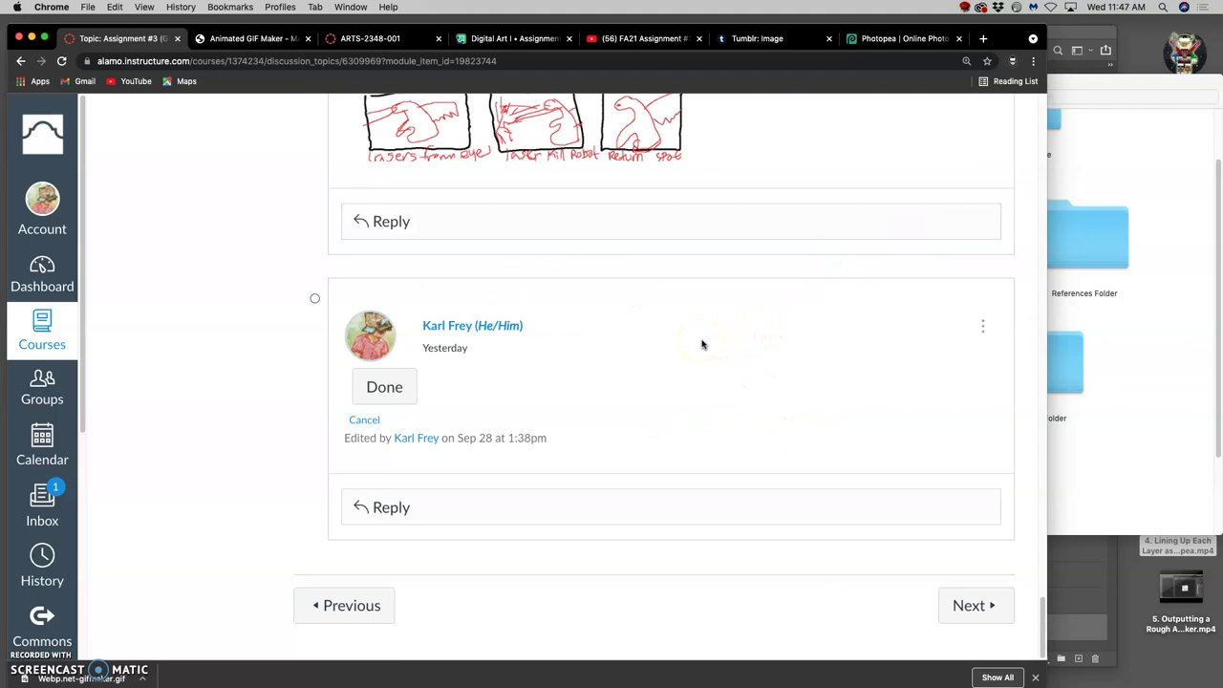
Type 'Rough Animatic Test:' below the storyboard sketch and start a new line.
click(705, 341)
click(677, 387)
scroll(677, 387, down, 5)
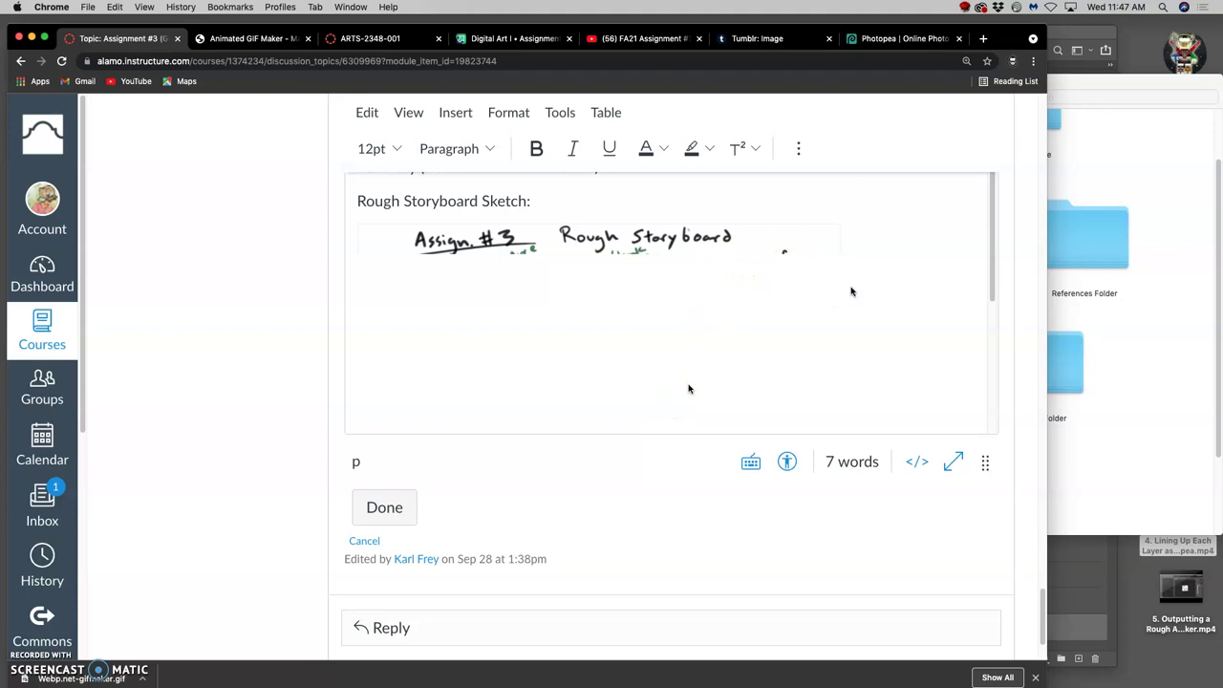
text(Rough Animatic Test:)
key(Return)
Upload the Photoshop animatic GIF from Finder and insert it under the heading.
click(798, 148)
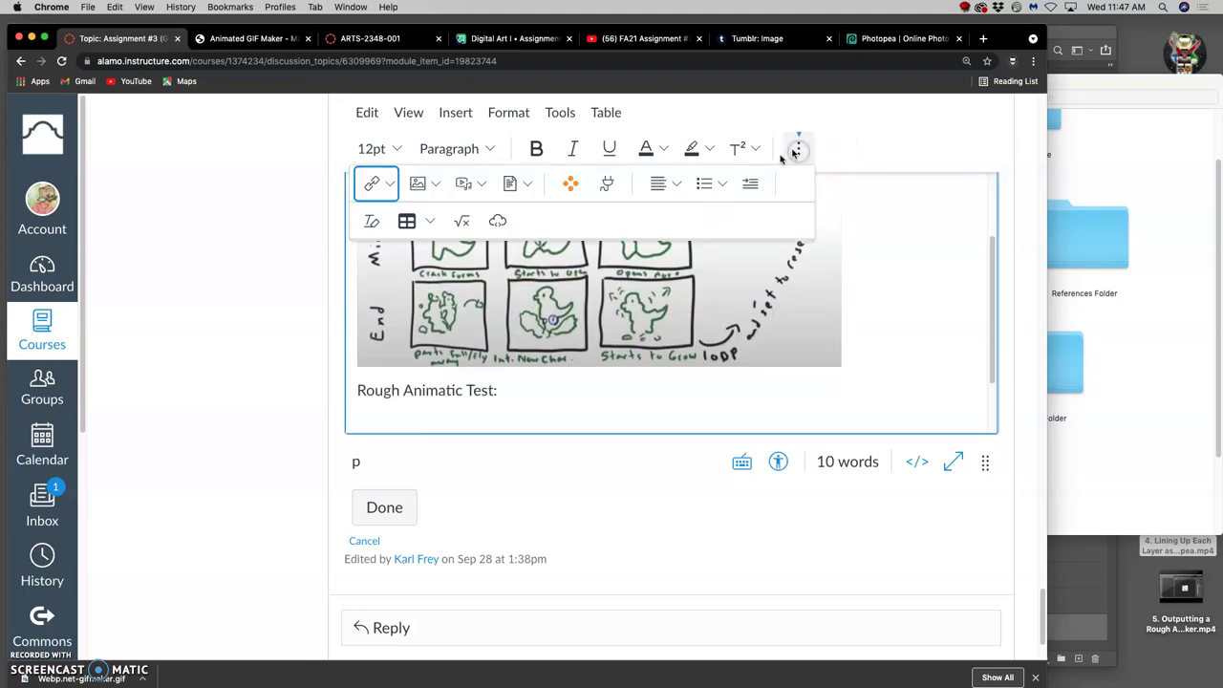
click(436, 184)
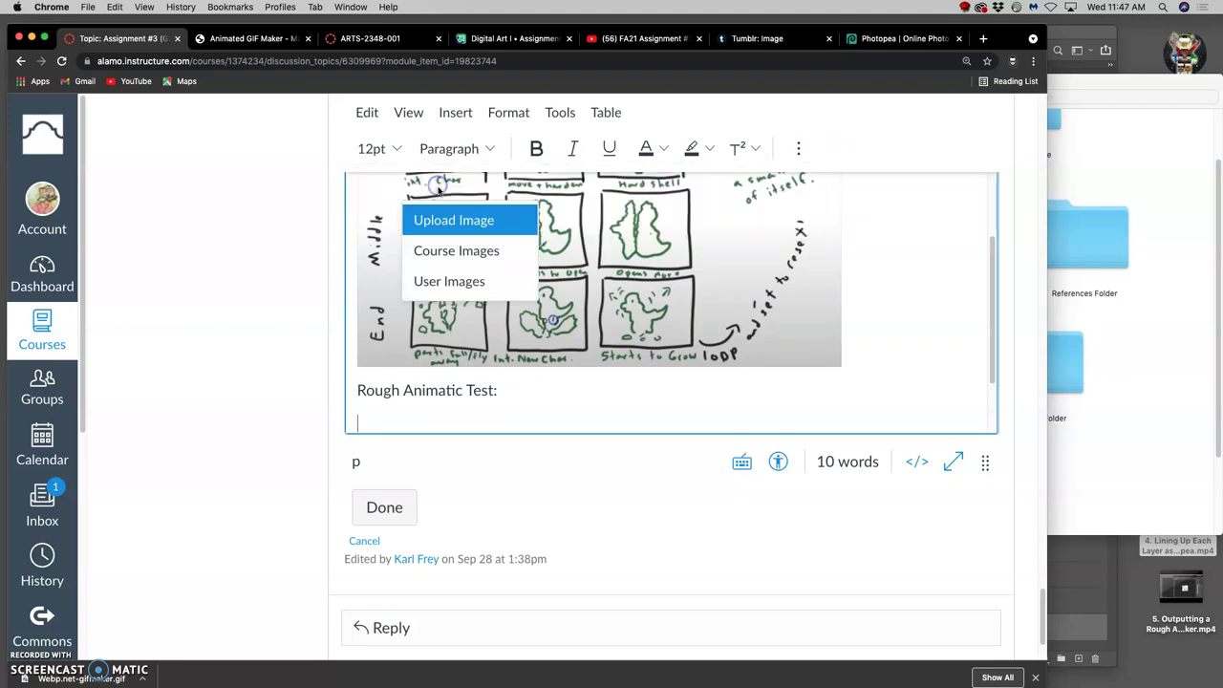
click(432, 220)
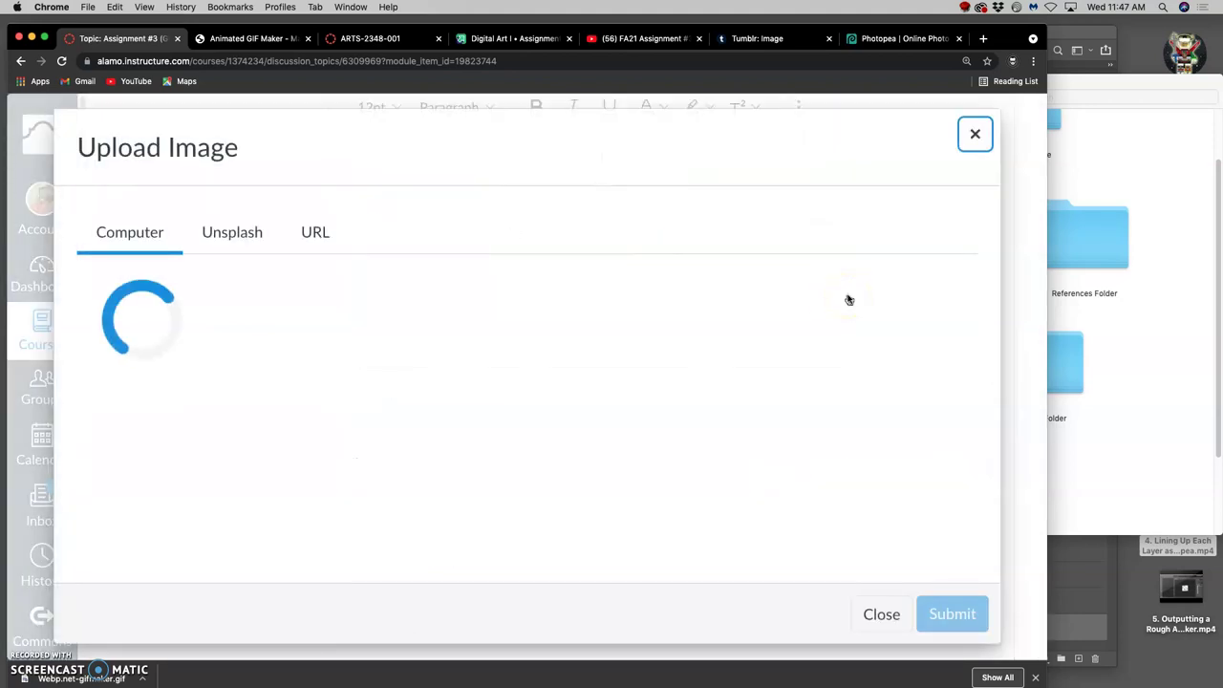
click(1151, 323)
drag(893, 206, 542, 441)
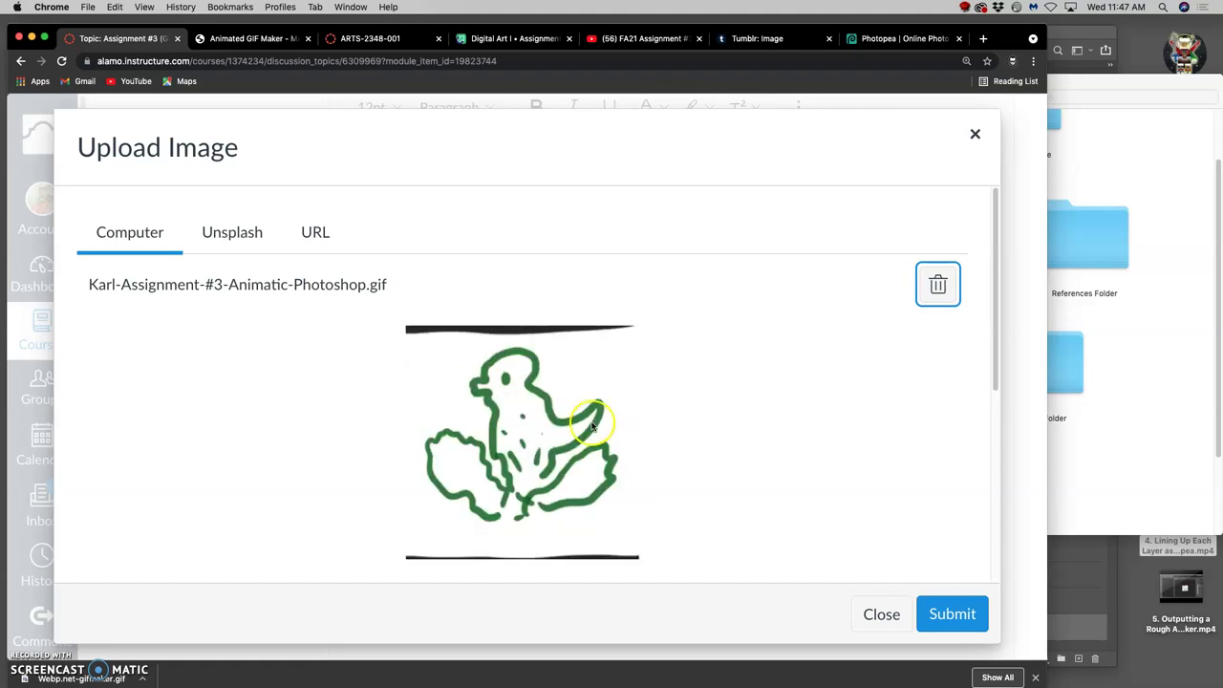
click(950, 612)
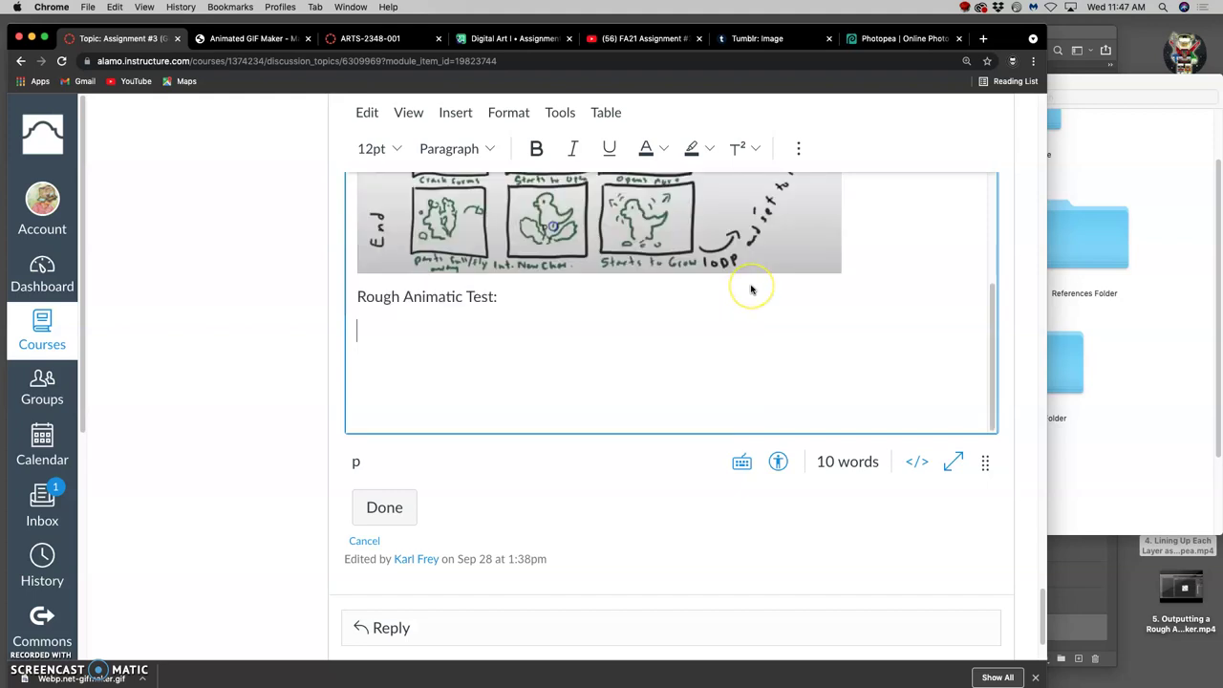
Resize the inserted GIF to 189 × 189 and save the post.
click(686, 295)
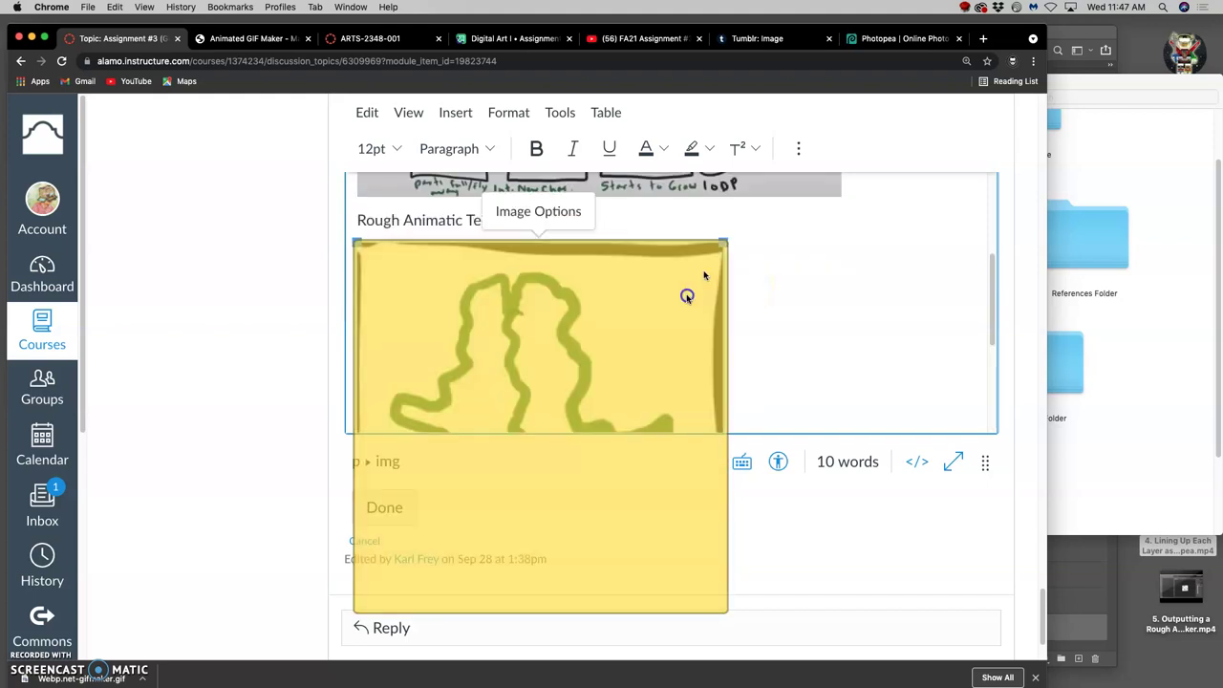
drag(718, 247, 598, 294)
click(386, 507)
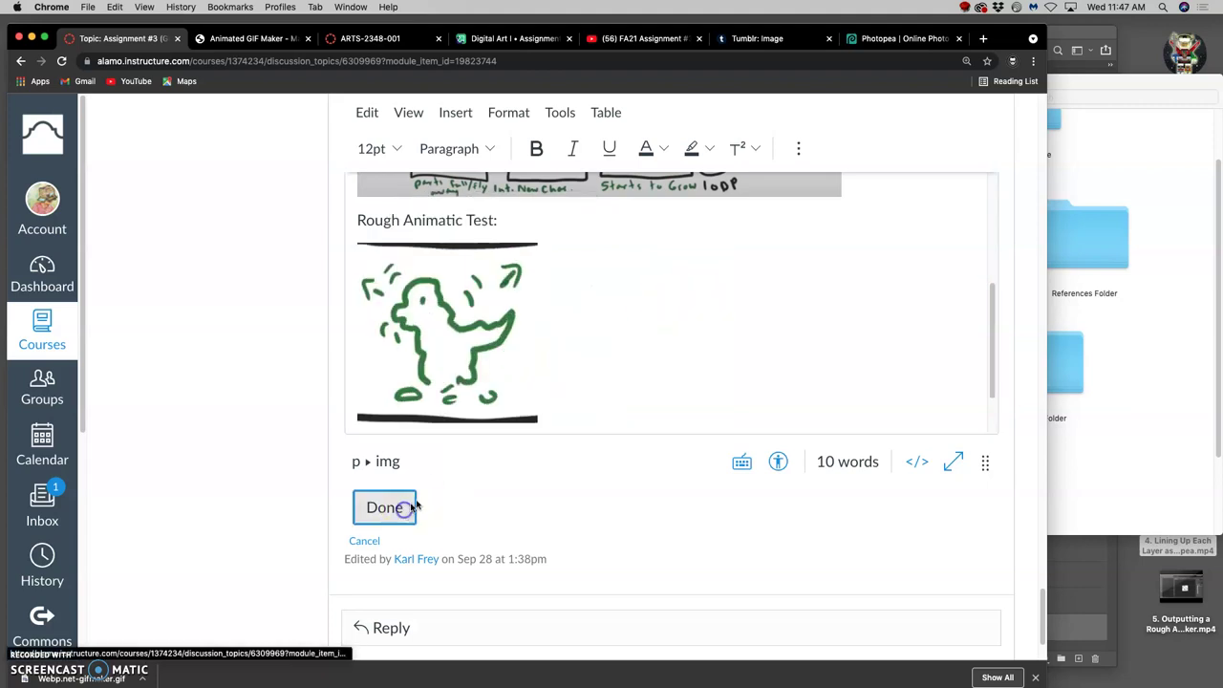
scroll(743, 390, down, 7)
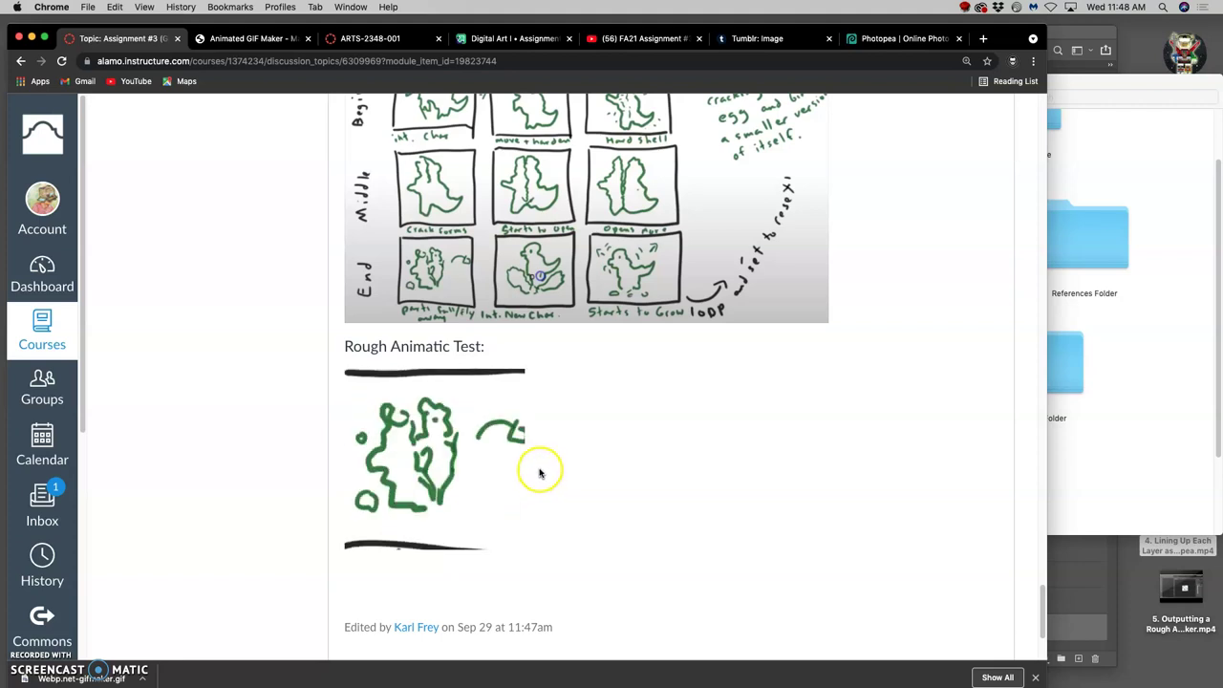
scroll(538, 471, up, 2)
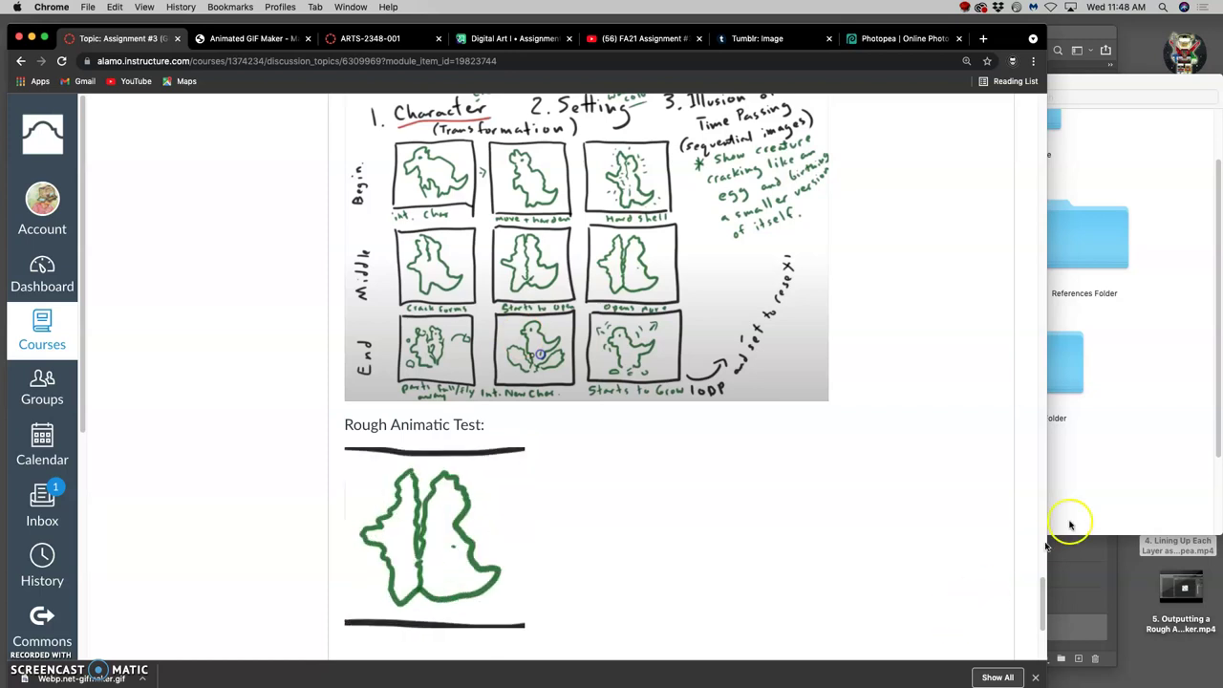
Move the Inspiration Folder next to the References Folder in Finder.
click(1106, 479)
scroll(888, 277, up, 3)
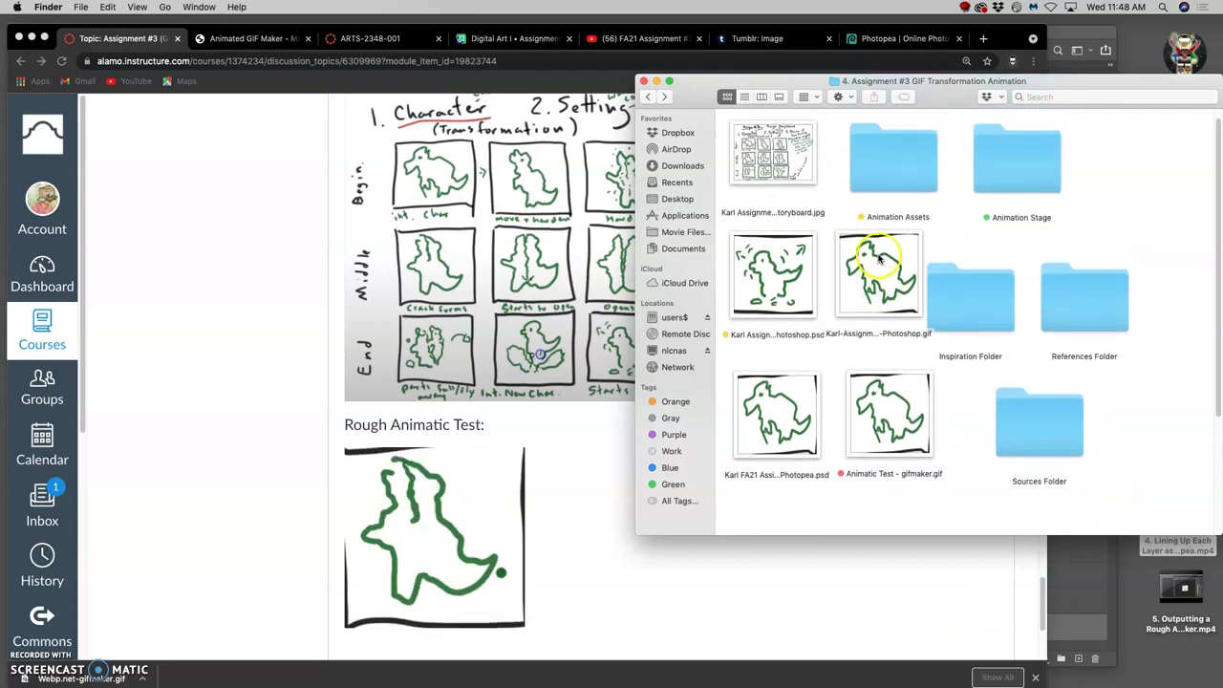
drag(964, 286, 1013, 292)
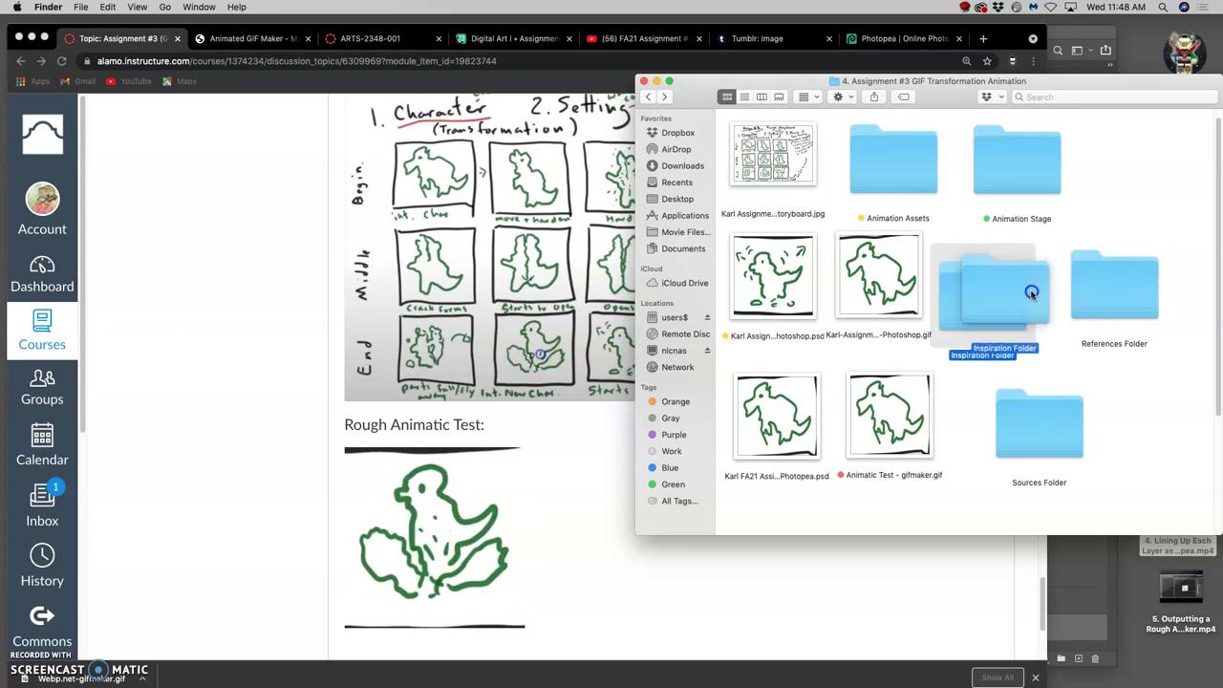
click(962, 337)
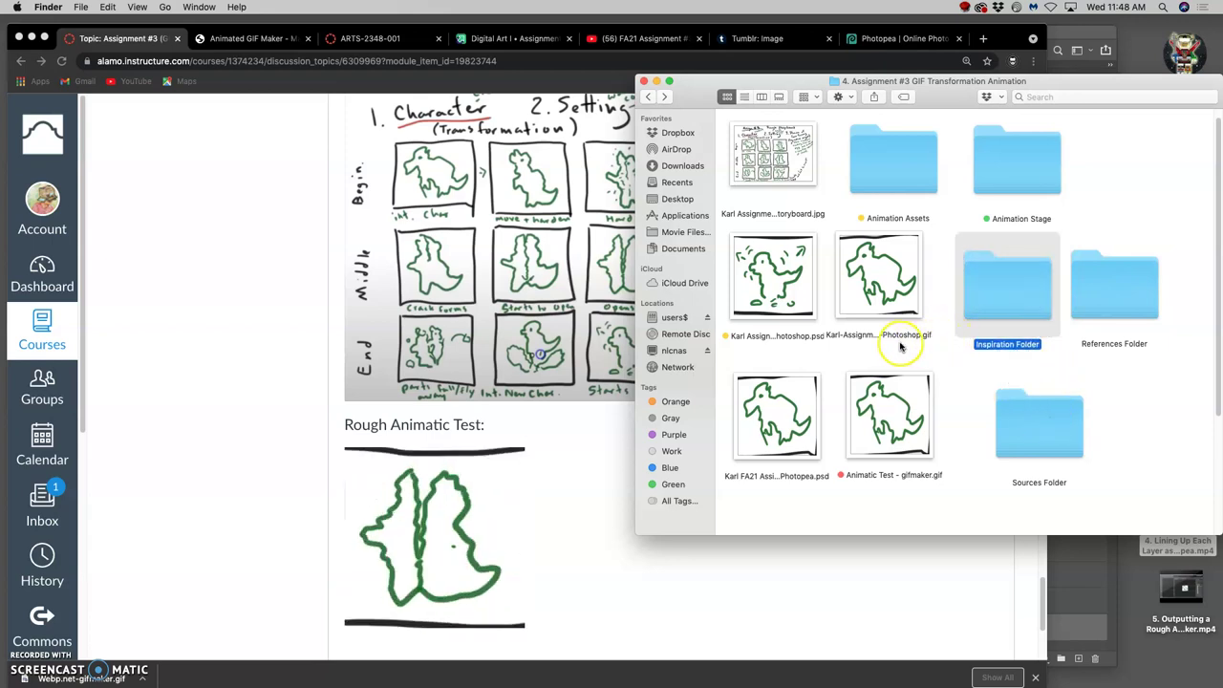
click(917, 350)
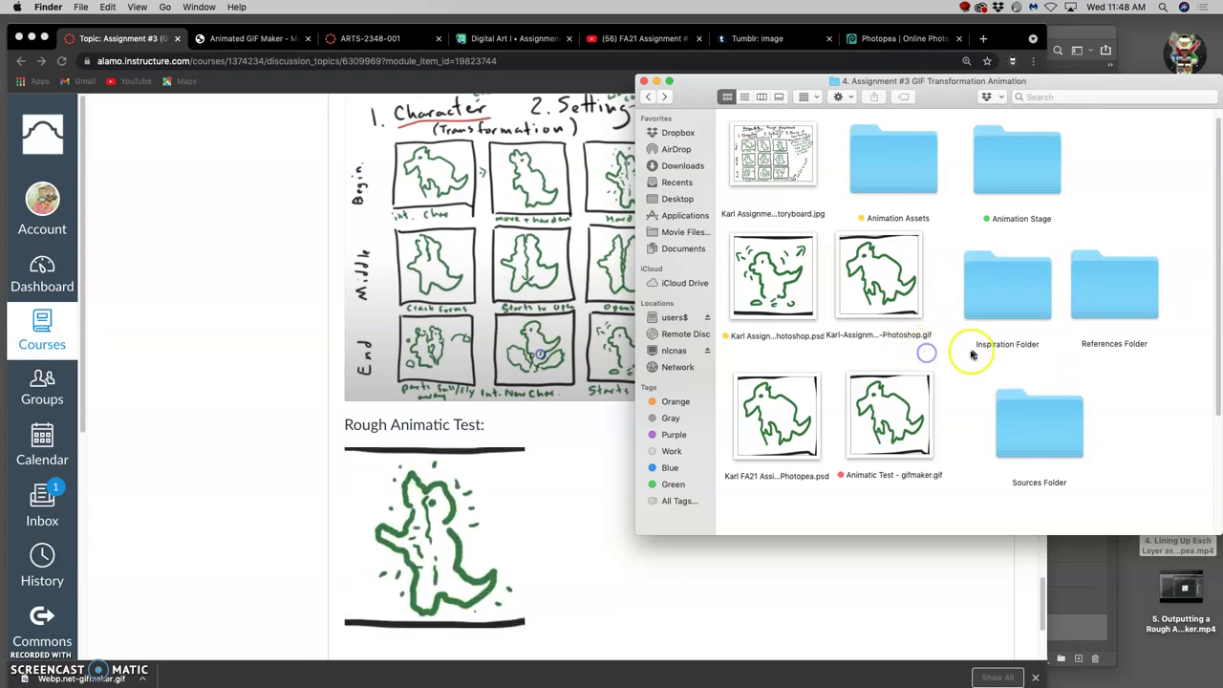
Open the Inspiration Folder and open tumblr_mn7tj6W5wX1rpduwho1_500.gif in Google Chrome.
double_click(1003, 298)
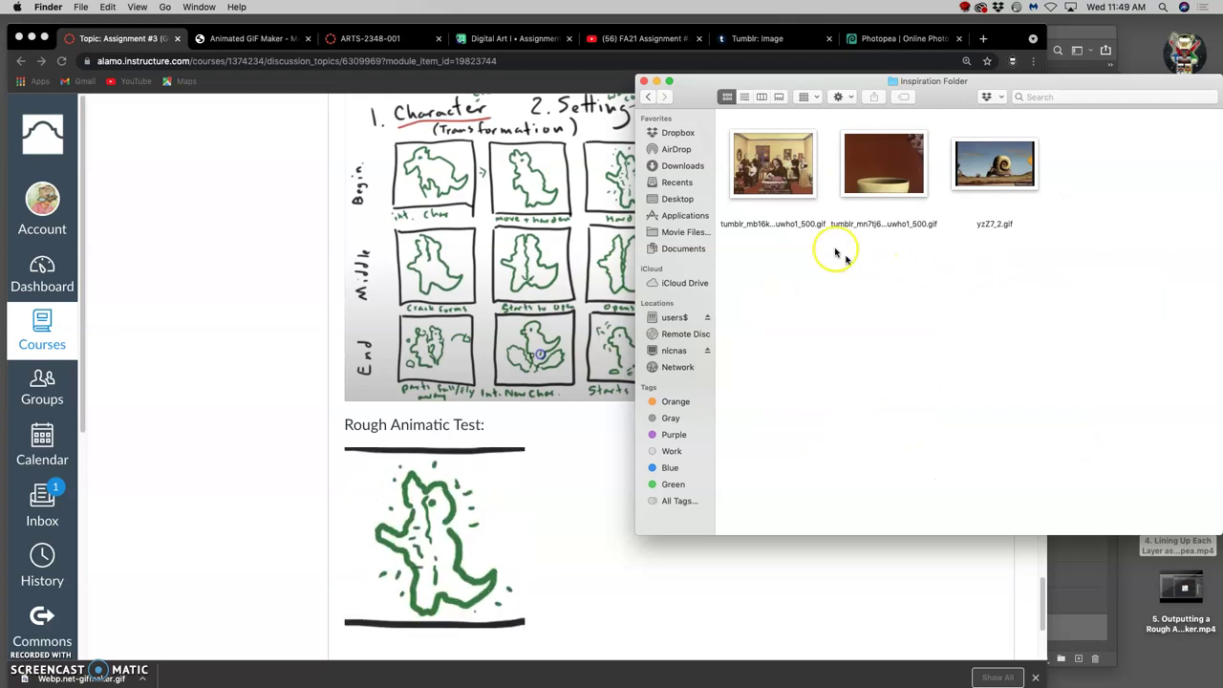
click(789, 186)
right_click(789, 187)
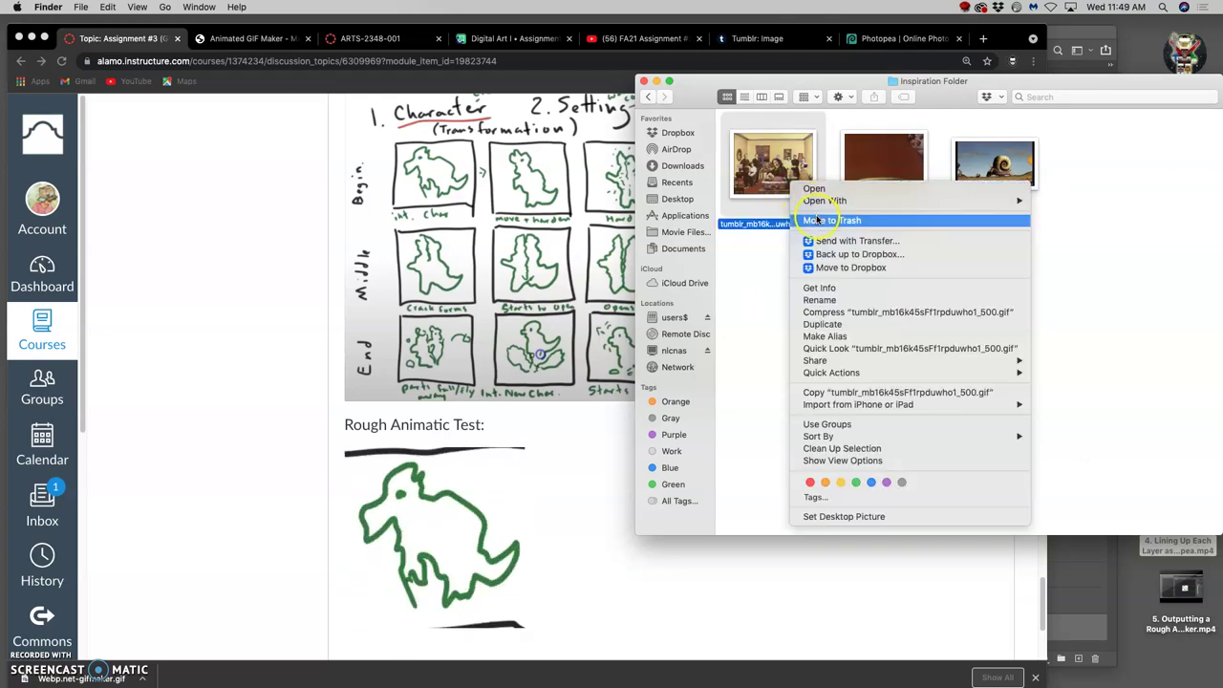
mouse_move(966, 205)
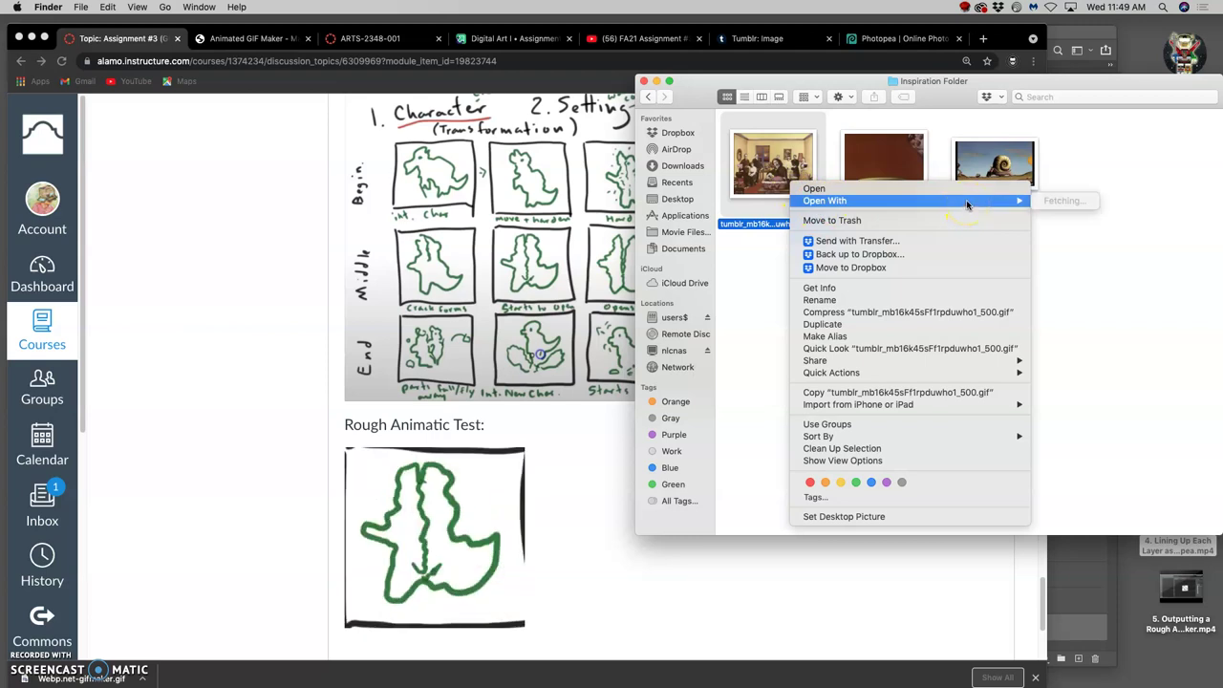
click(1119, 182)
right_click(877, 185)
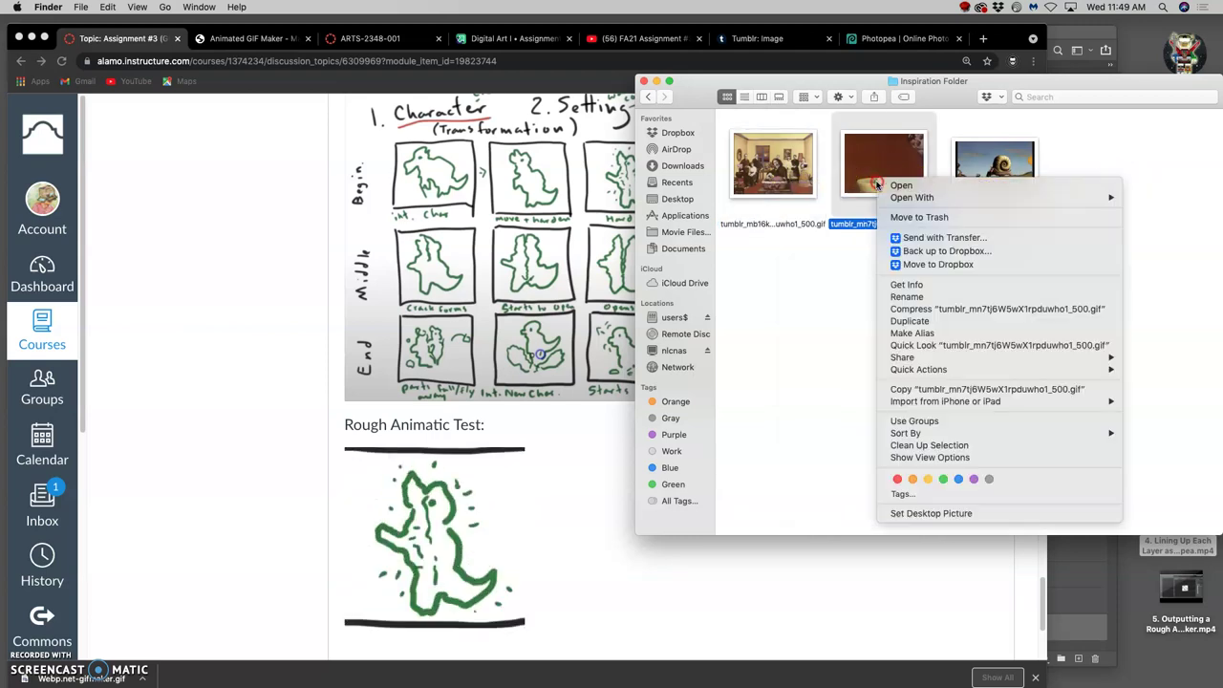
mouse_move(904, 199)
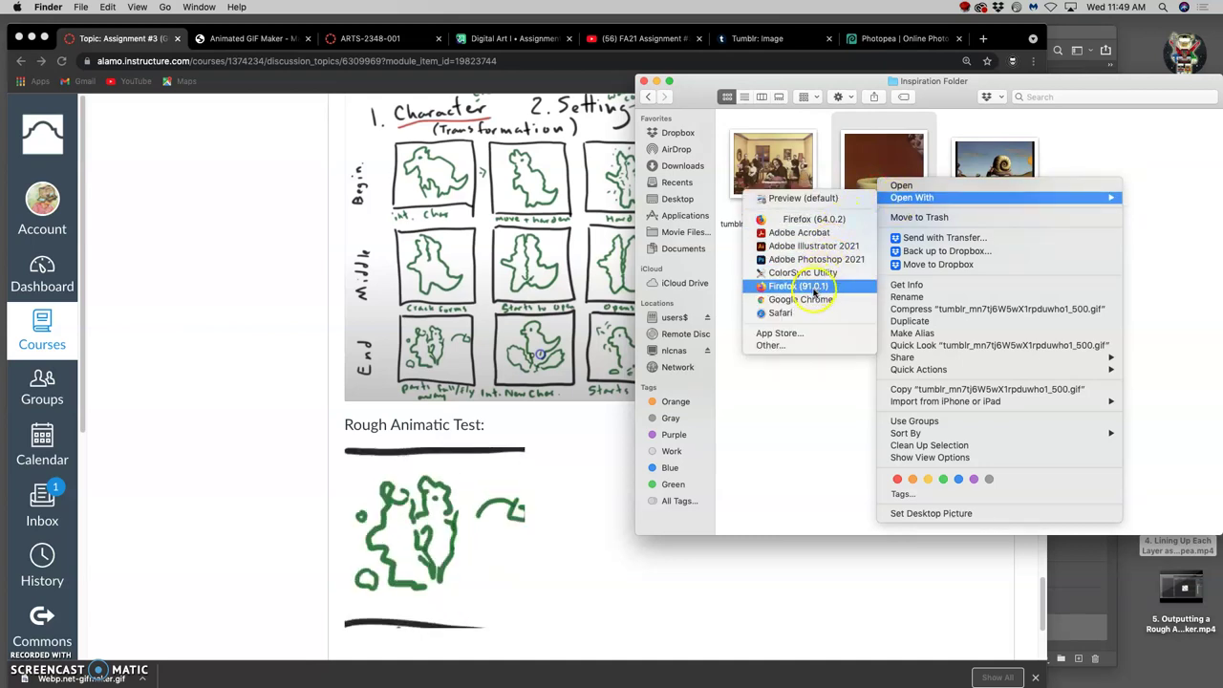
click(801, 299)
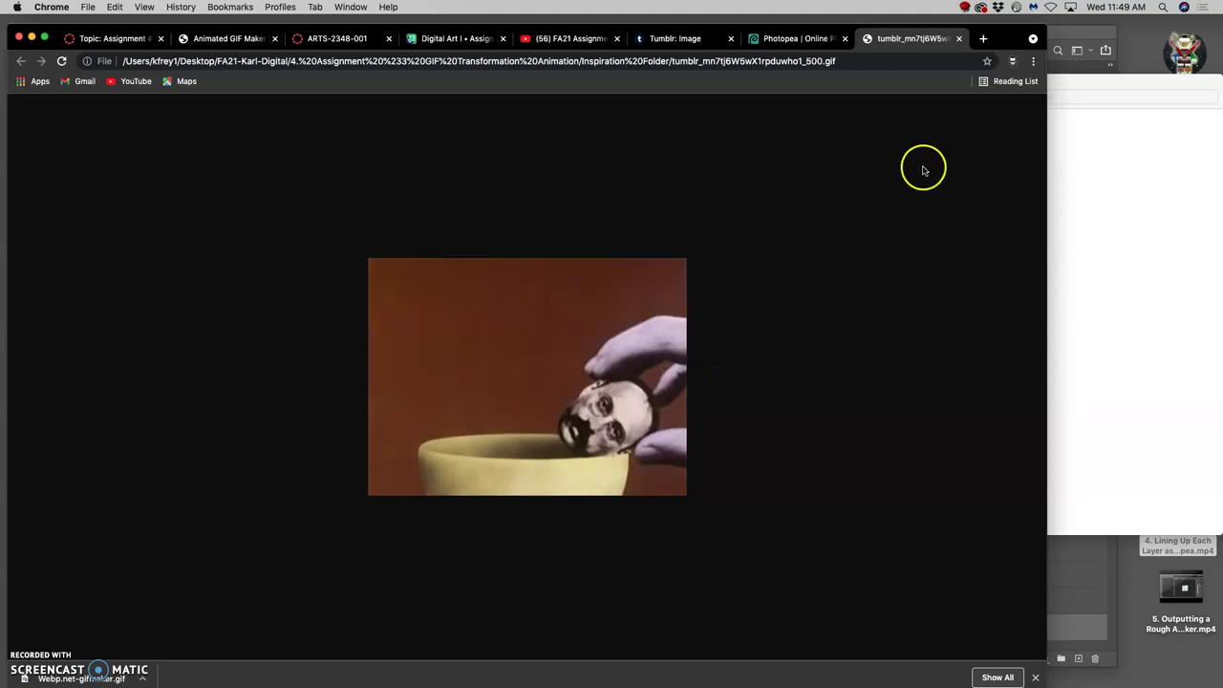
Bring the Inspiration Folder window, listing three inspiration GIFs, back in front of Chrome.
click(1079, 167)
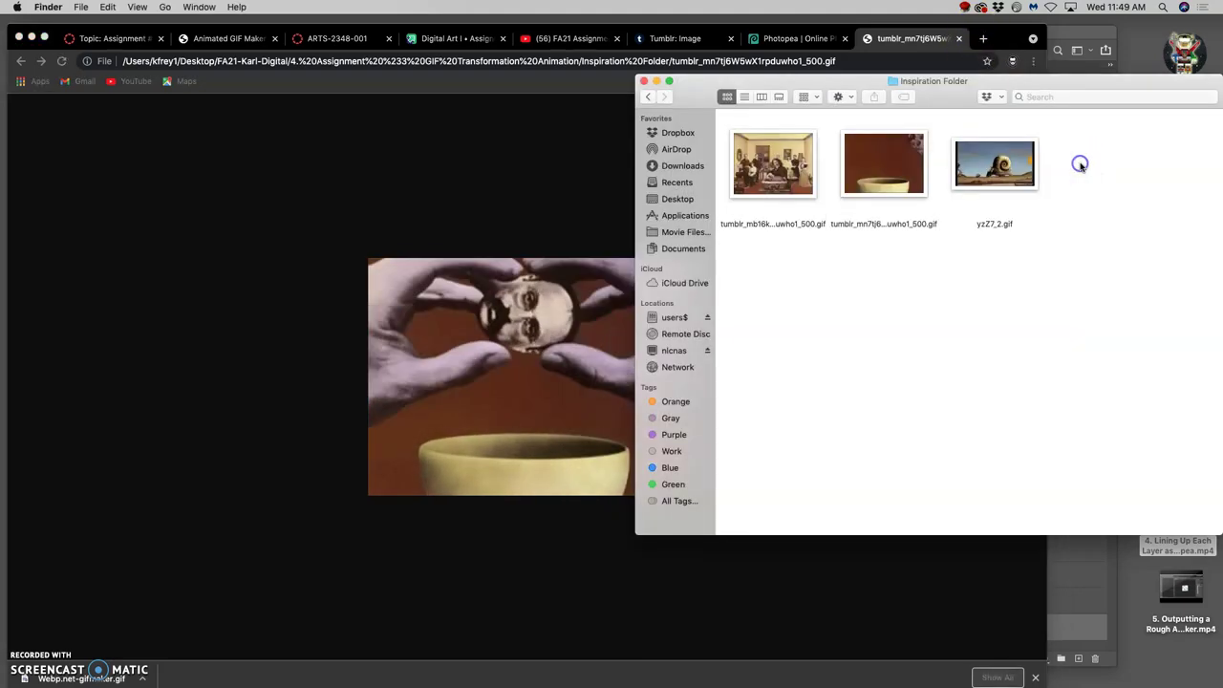
Open the References Folder and look at the options for vincentprice-terrygilliam.gif.
click(650, 99)
double_click(1135, 296)
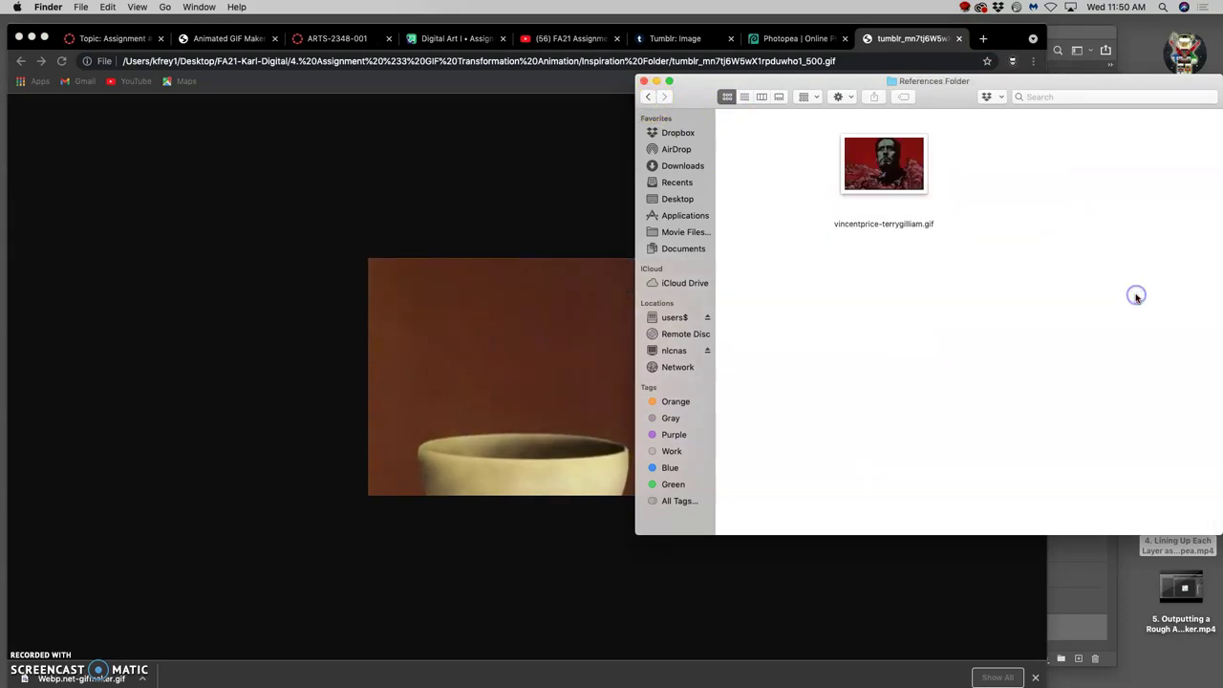
click(896, 175)
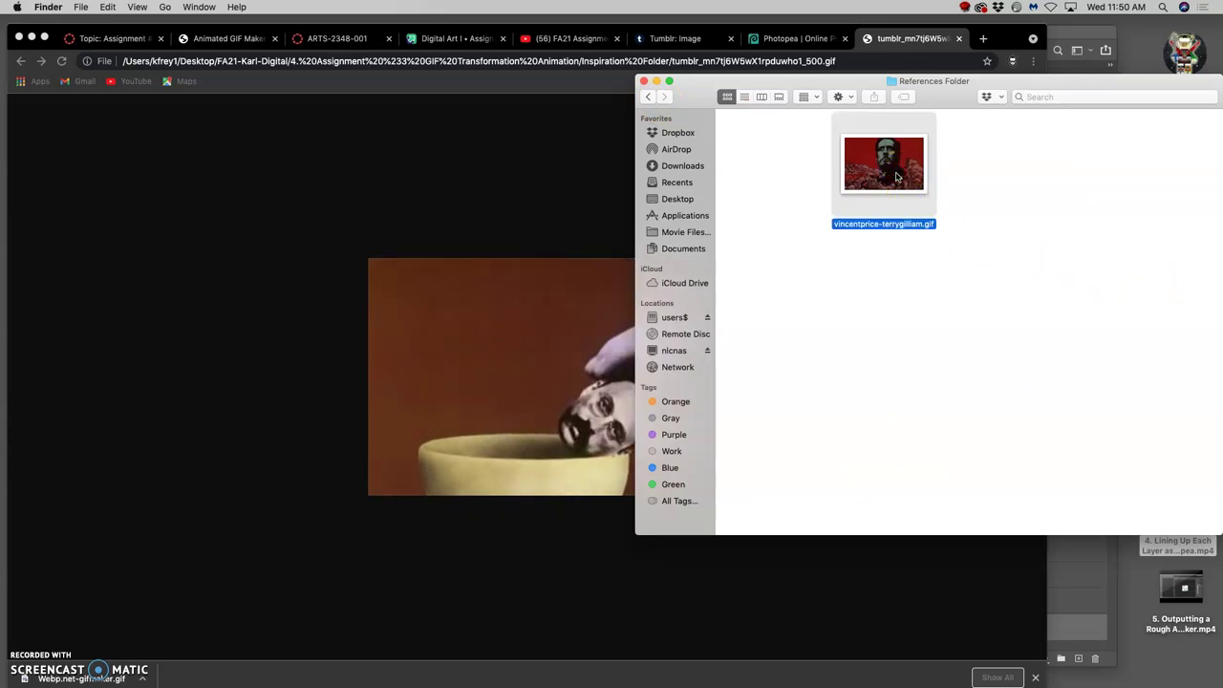
right_click(894, 175)
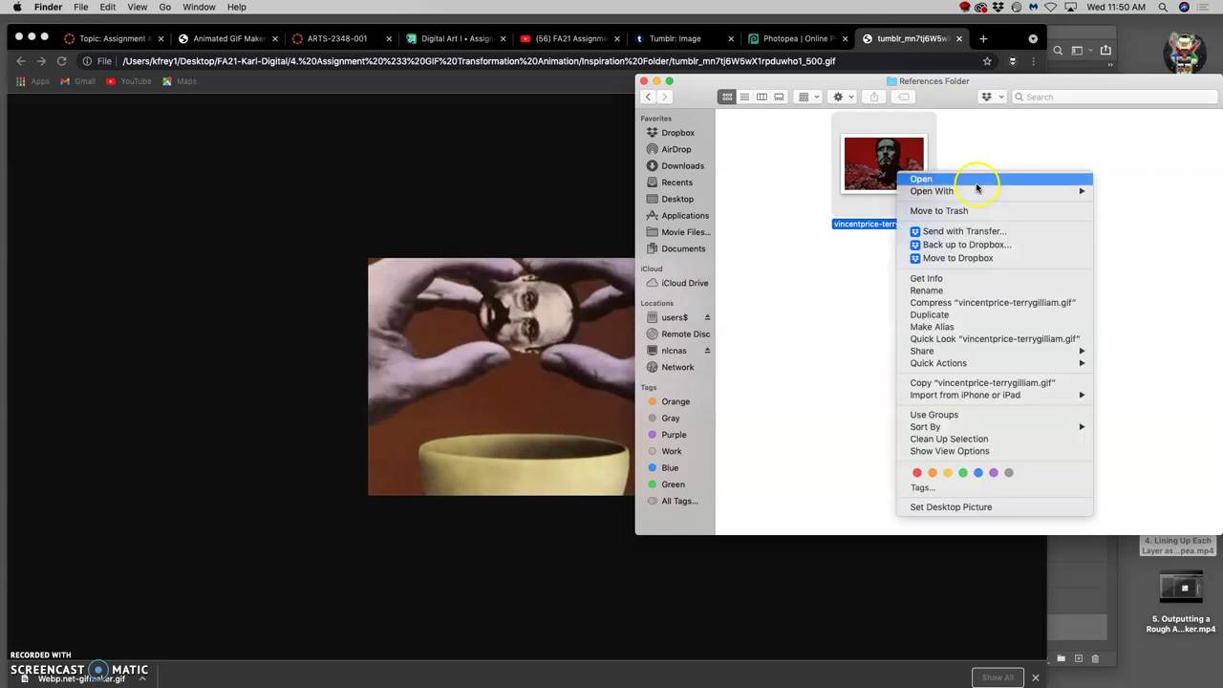
mouse_move(966, 193)
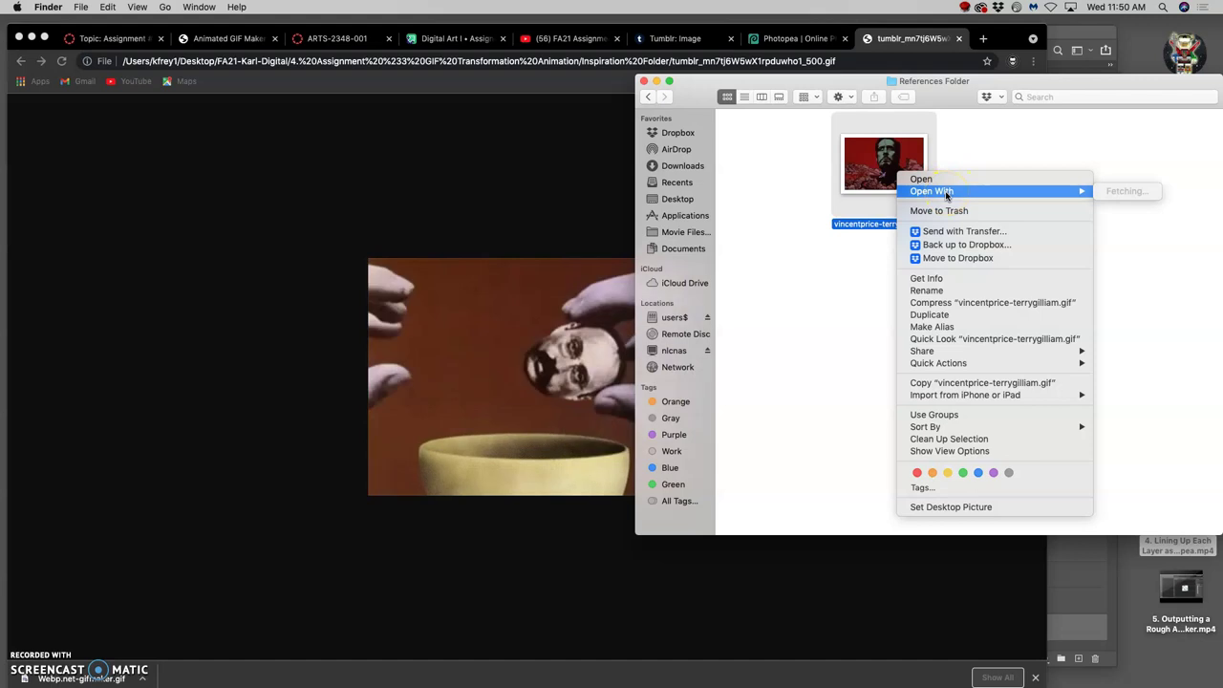
key(Escape)
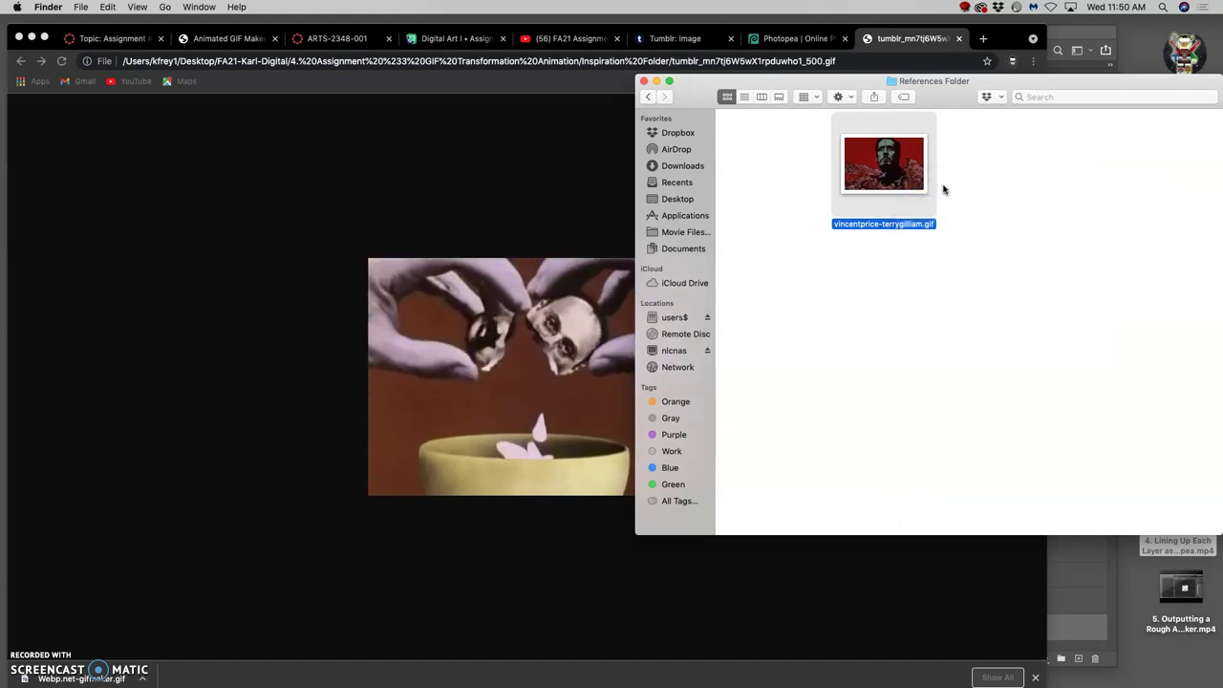
Reselect the reference GIF, then close the Tumblr image tab in Chrome.
right_click(898, 181)
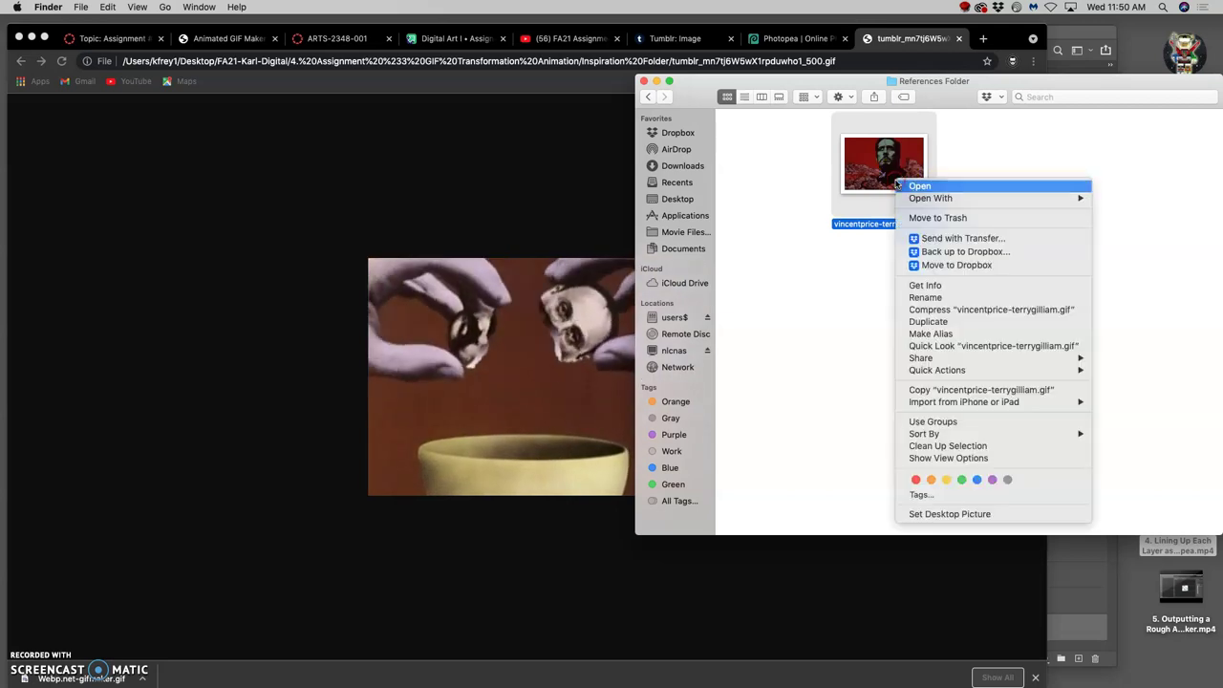
click(976, 157)
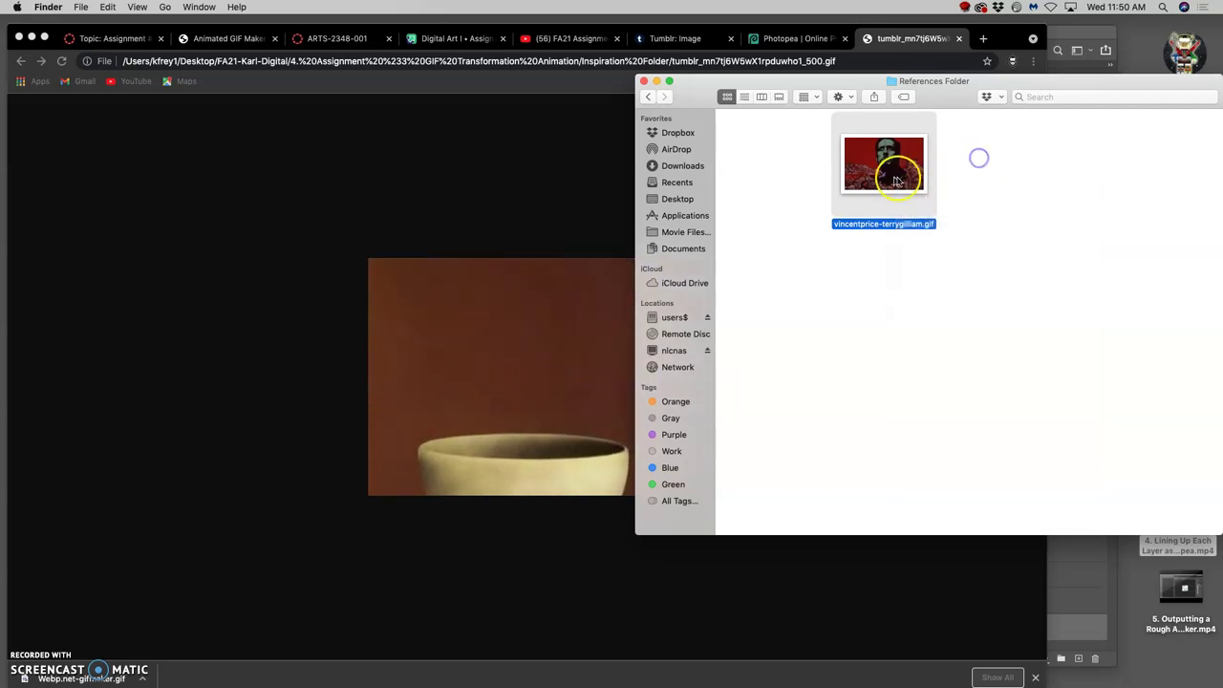
click(886, 175)
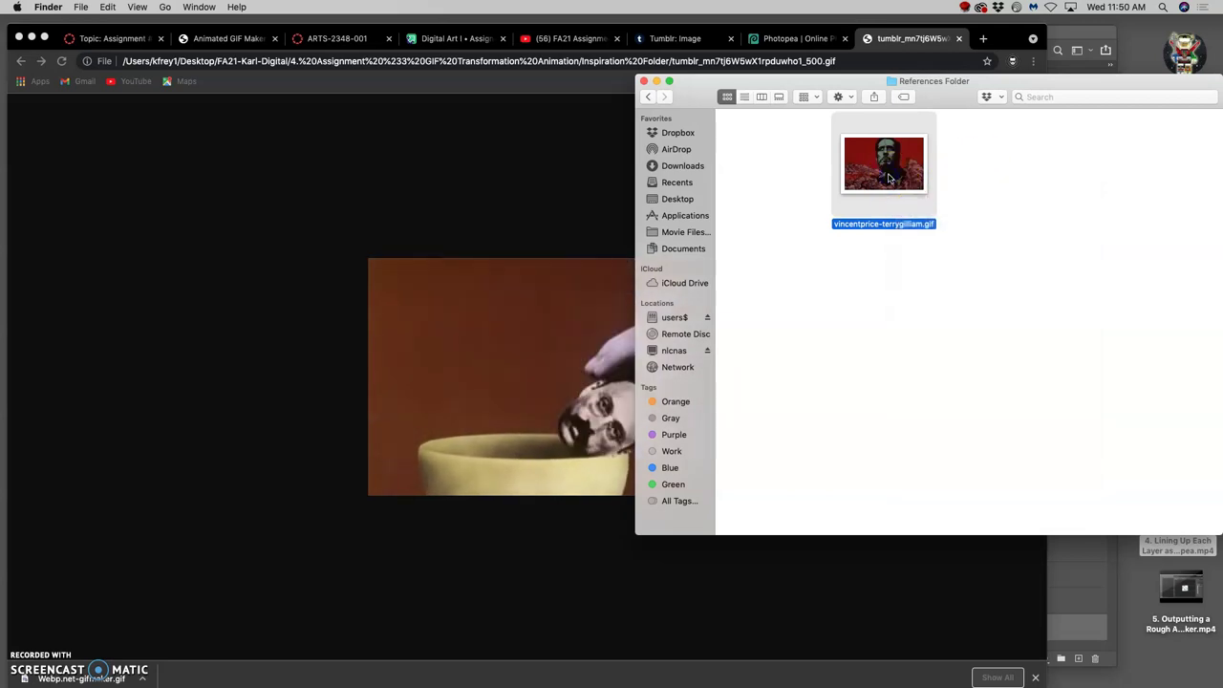
click(894, 178)
click(958, 38)
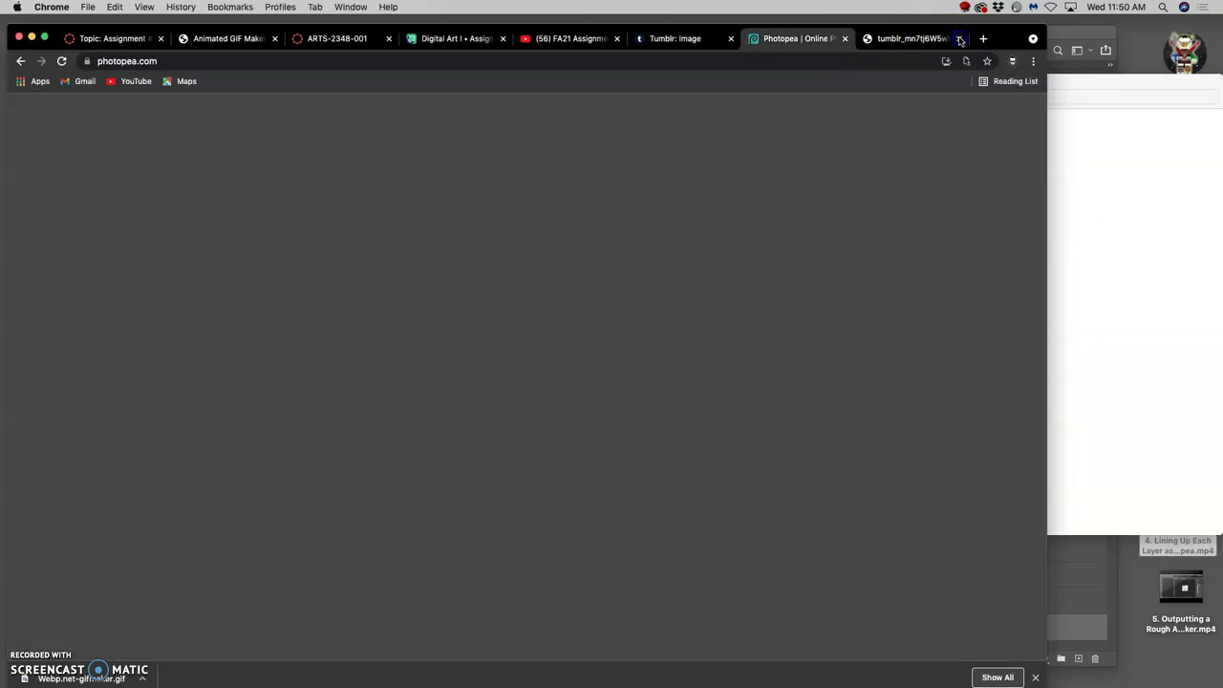
Open vincentprice-terrygilliam.gif from the References Folder in Preview to see its frames.
click(1089, 170)
click(887, 172)
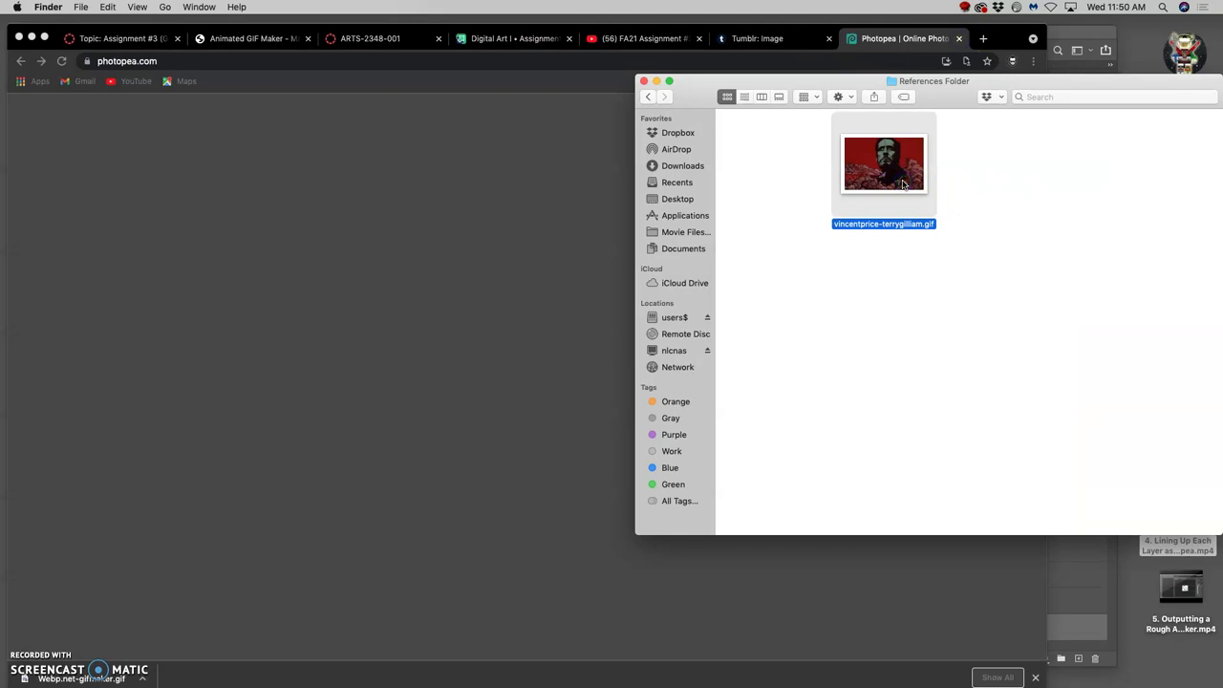
drag(903, 184, 500, 227)
click(506, 227)
click(913, 174)
double_click(888, 181)
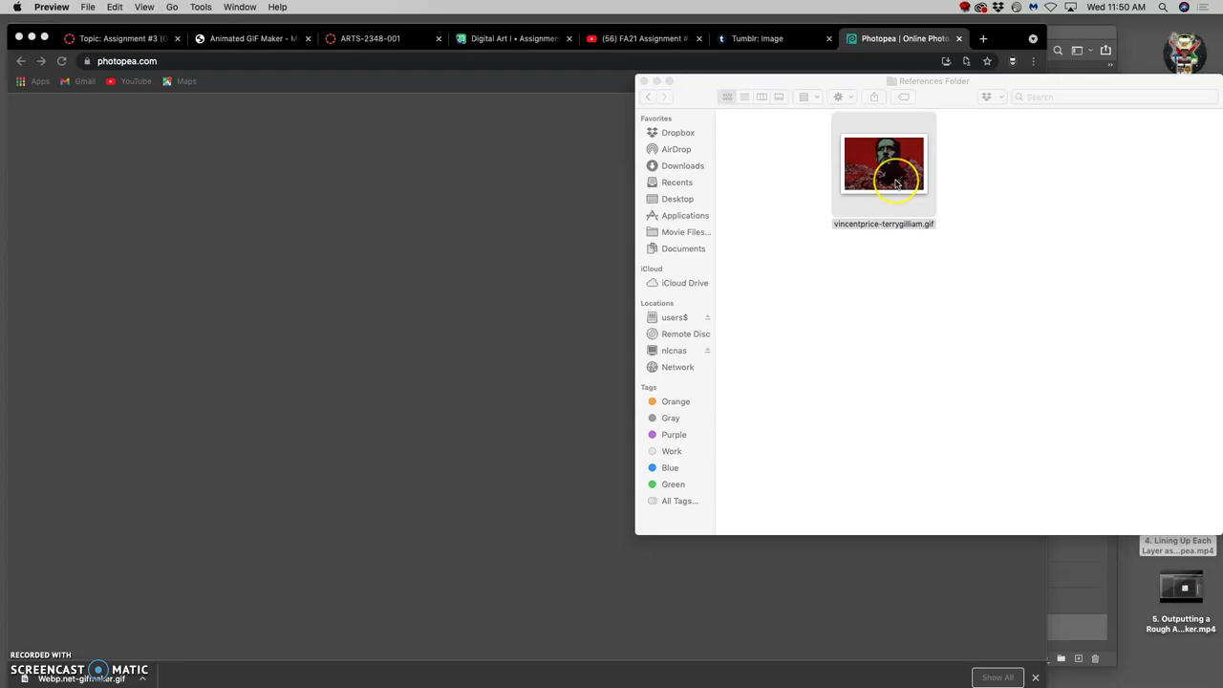
double_click(892, 186)
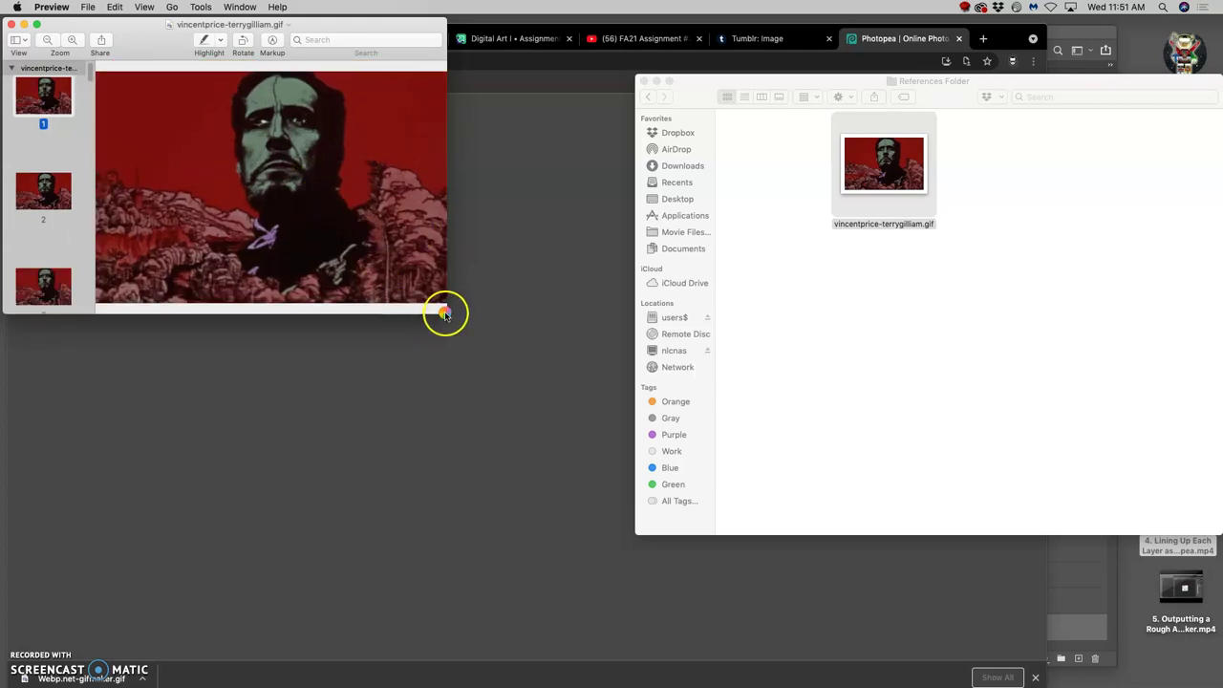
Enlarge the Preview window and step through frames 2 to 8 of the GIF.
click(446, 314)
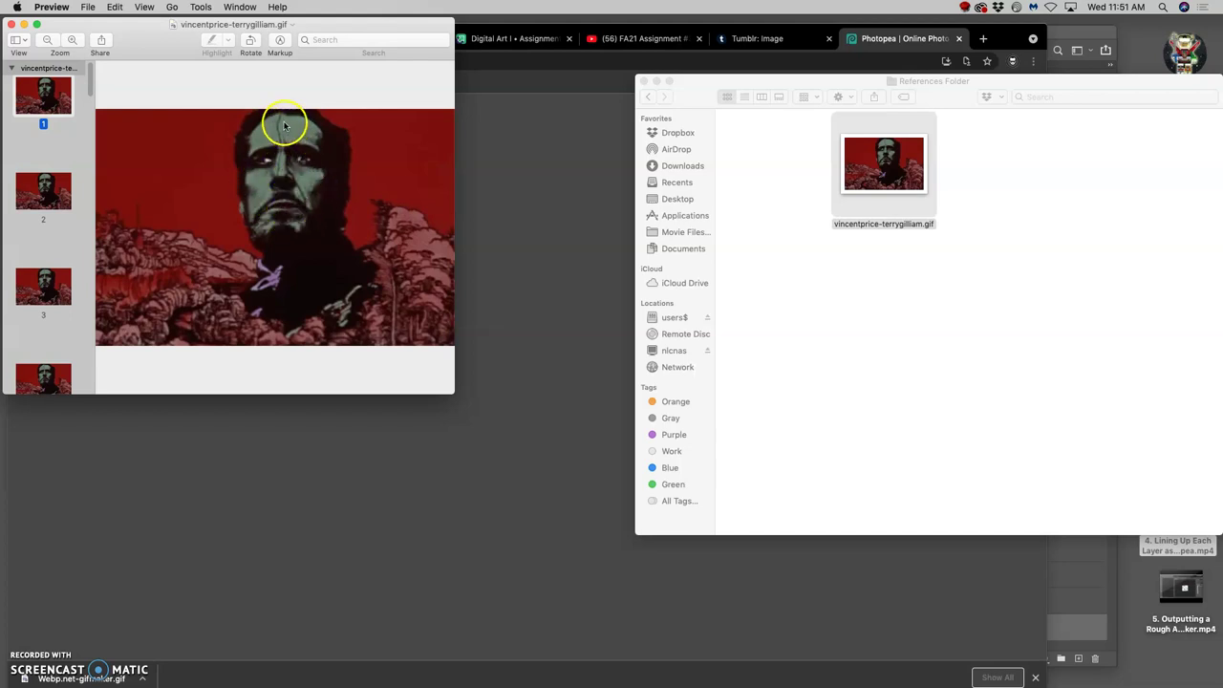
click(53, 198)
click(51, 287)
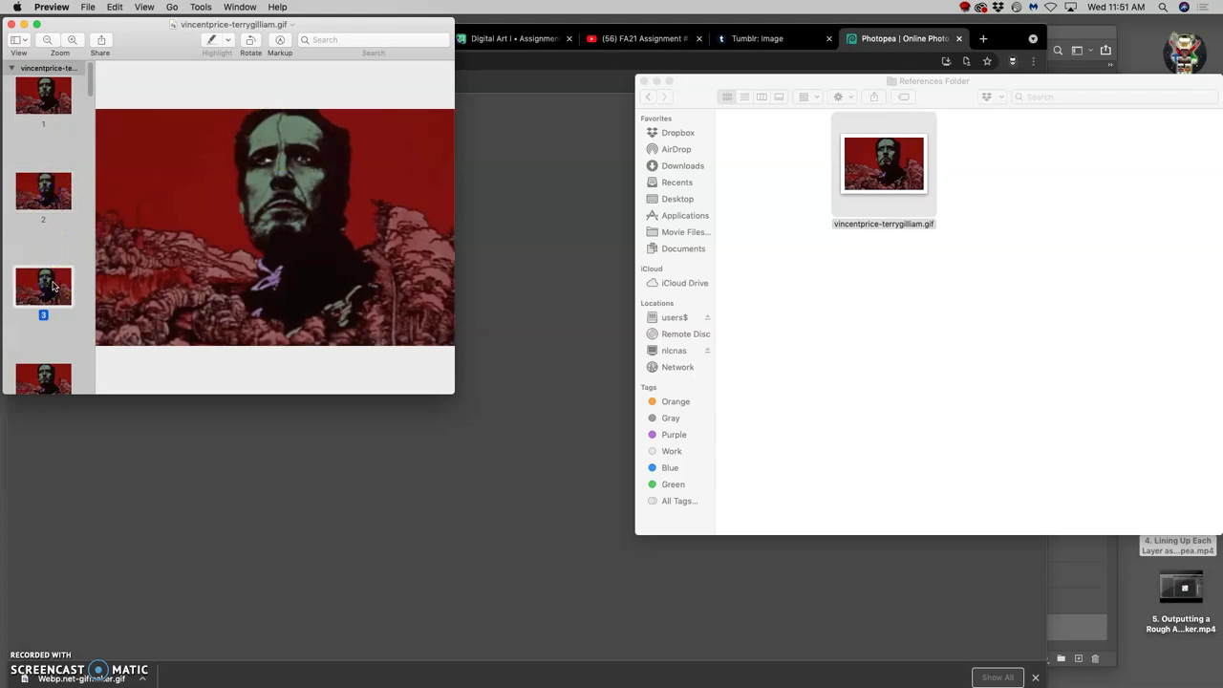
scroll(53, 286, down, 2)
click(53, 287)
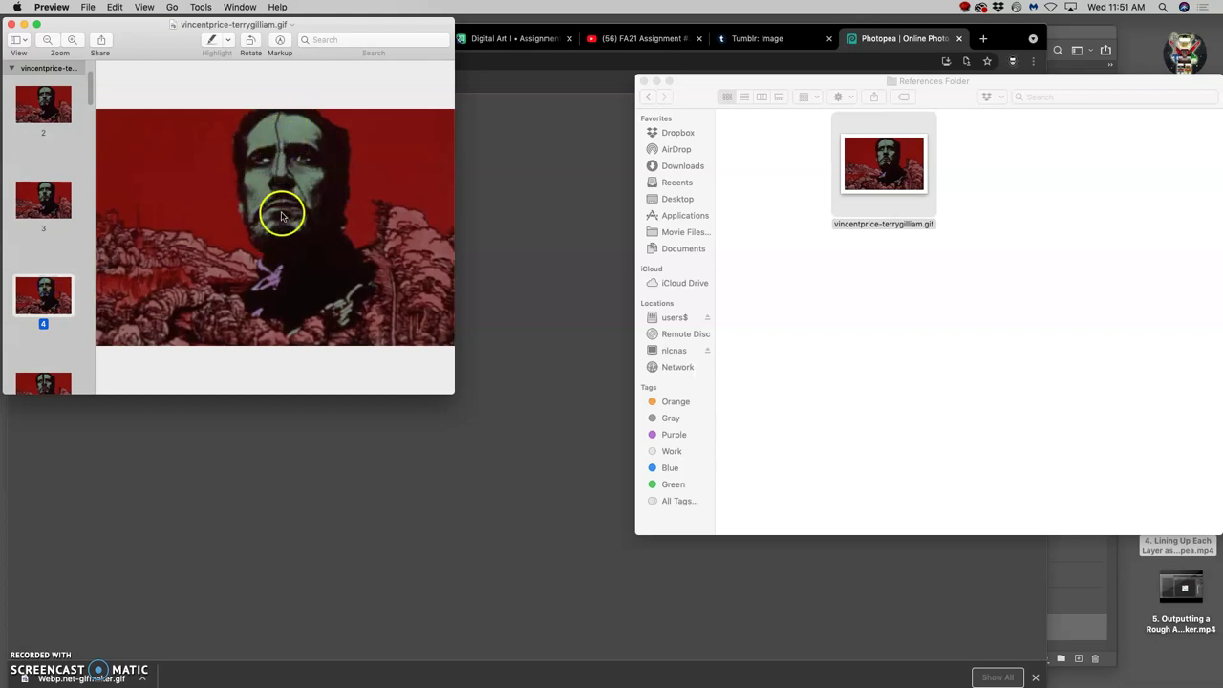
click(43, 116)
click(57, 206)
click(63, 282)
scroll(63, 280, down, 1)
click(50, 351)
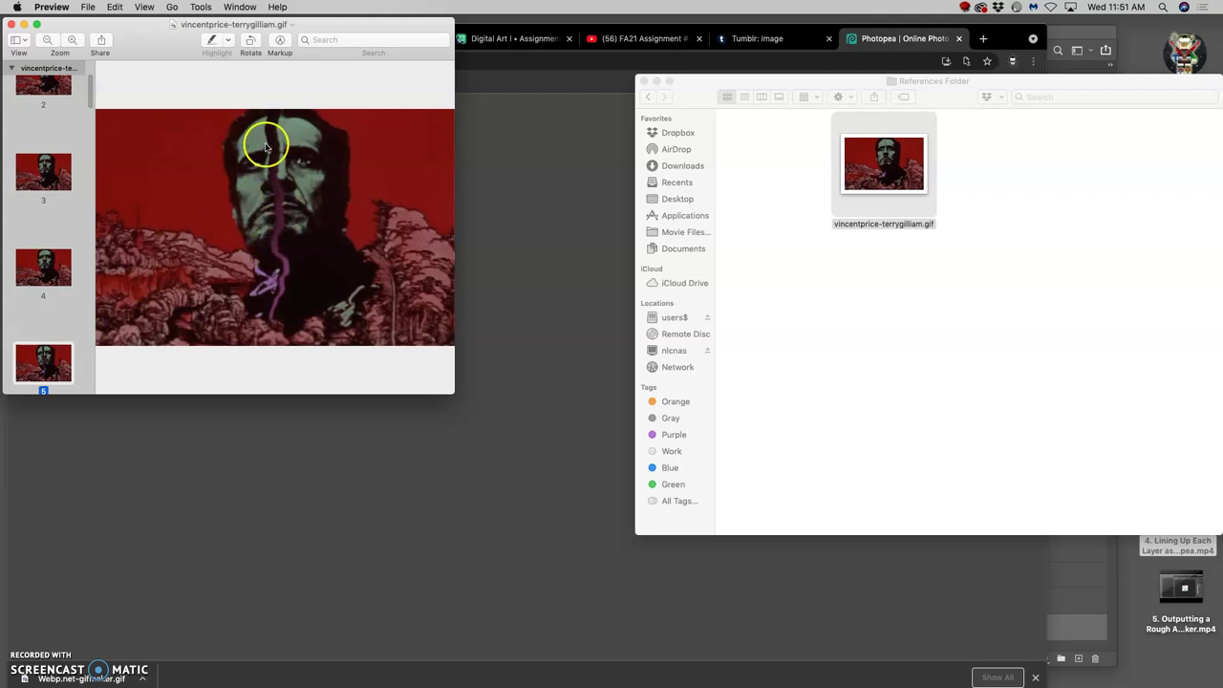
scroll(52, 310, down, 3)
click(51, 310)
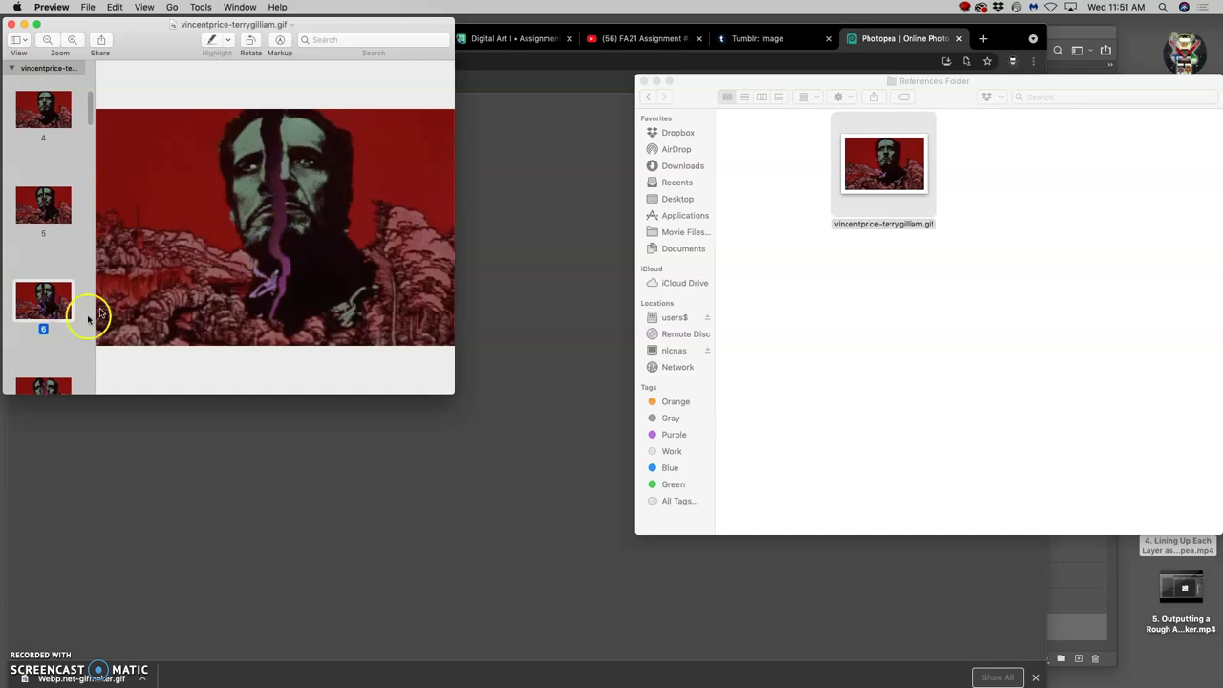
click(48, 387)
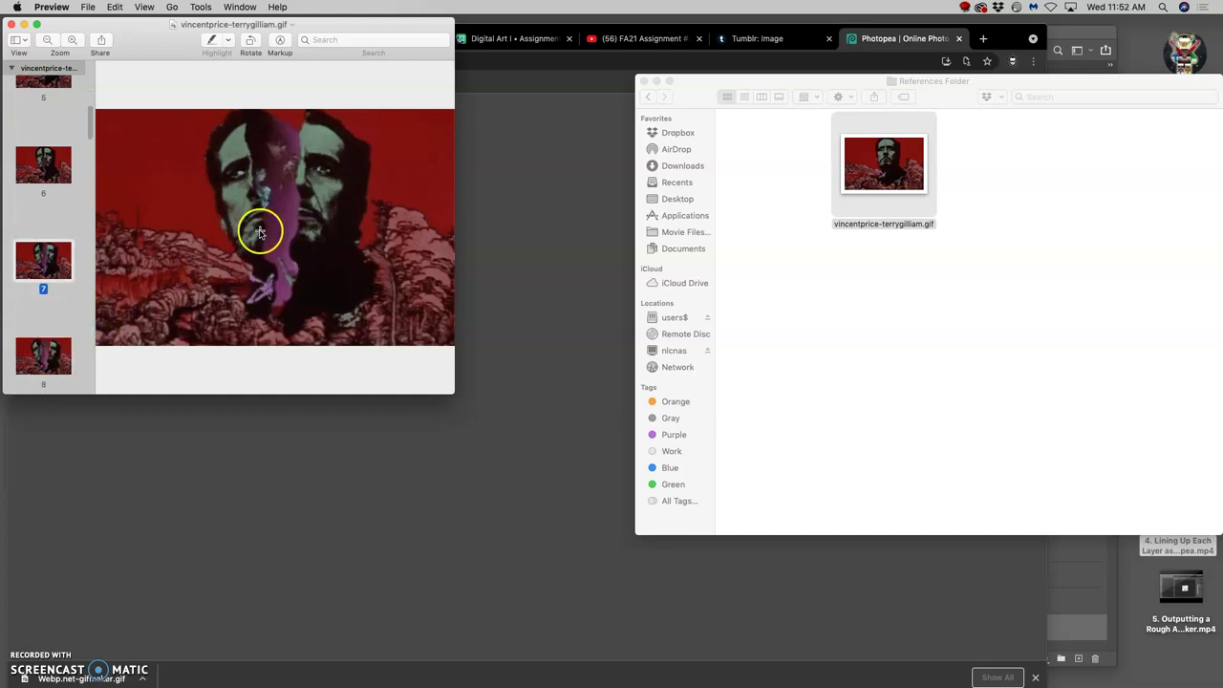
click(54, 360)
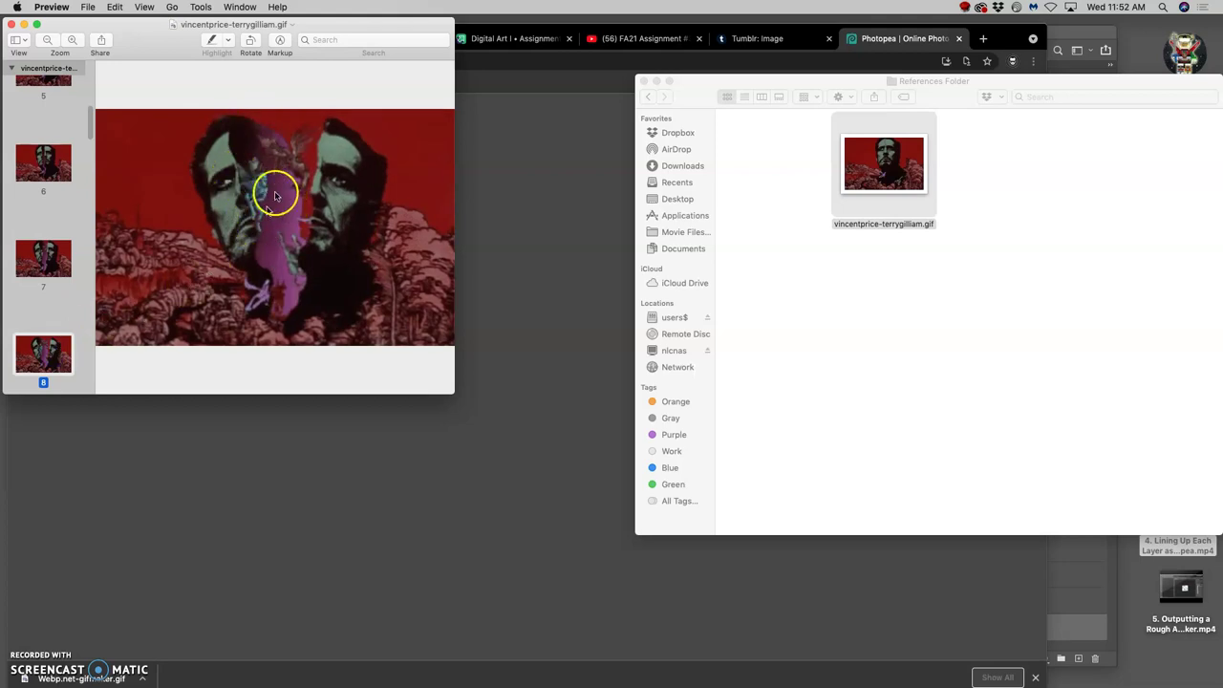
Advance through frames 9–12, 14 and 18, then jump to the final frame 33.
scroll(69, 323, down, 1)
scroll(69, 323, down, 3)
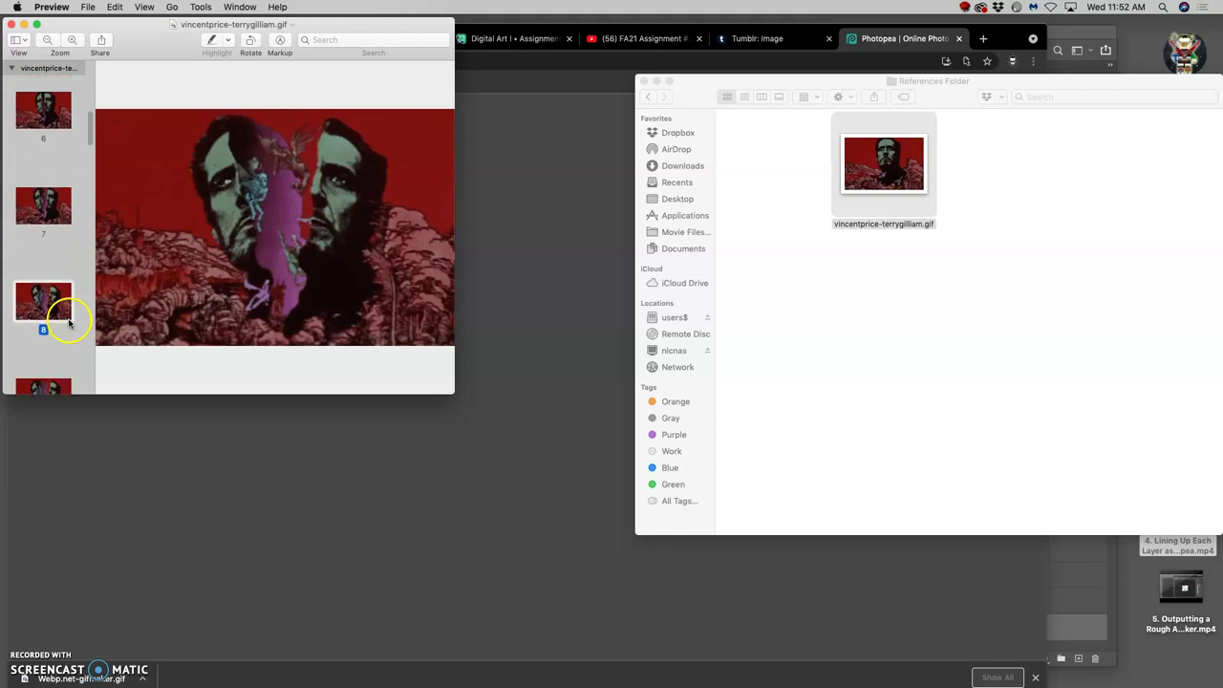
key(Down)
scroll(62, 337, down, 3)
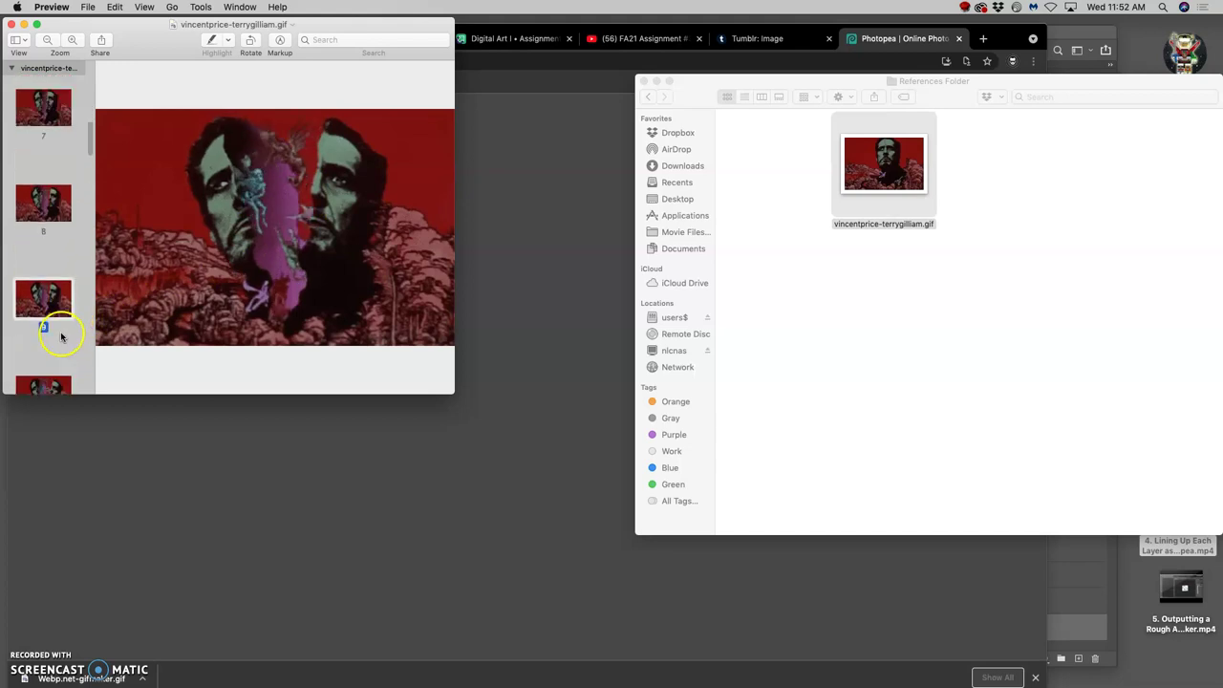
click(57, 387)
scroll(53, 344, down, 5)
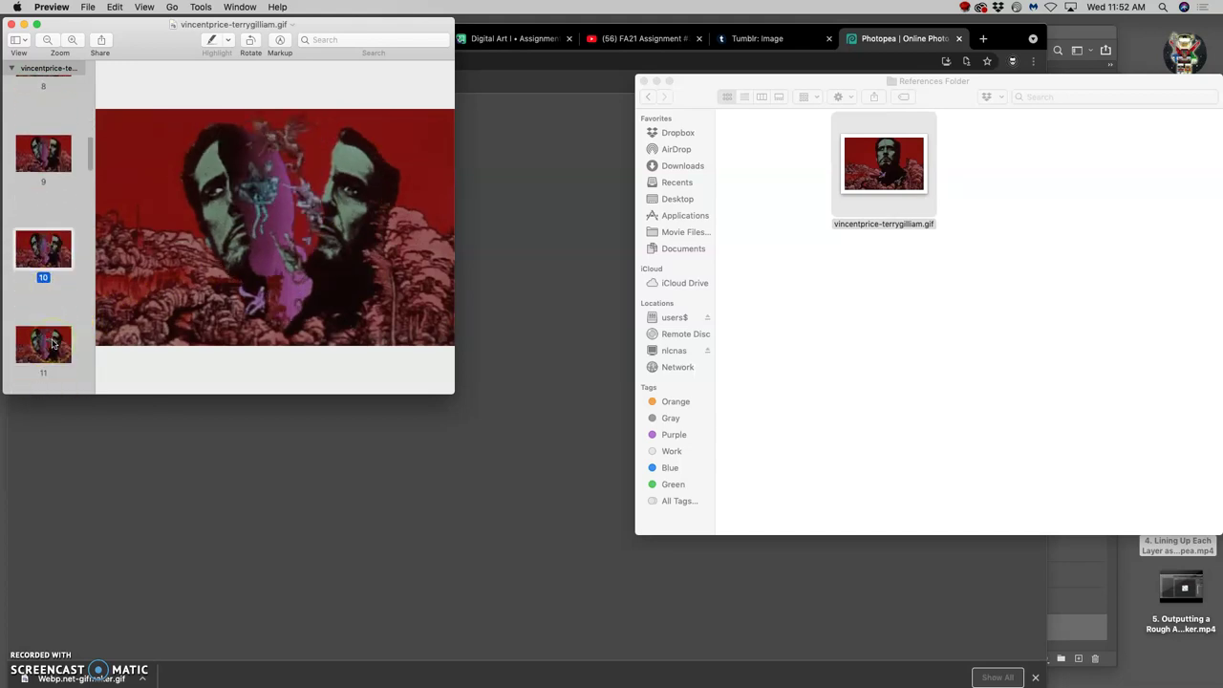
click(53, 340)
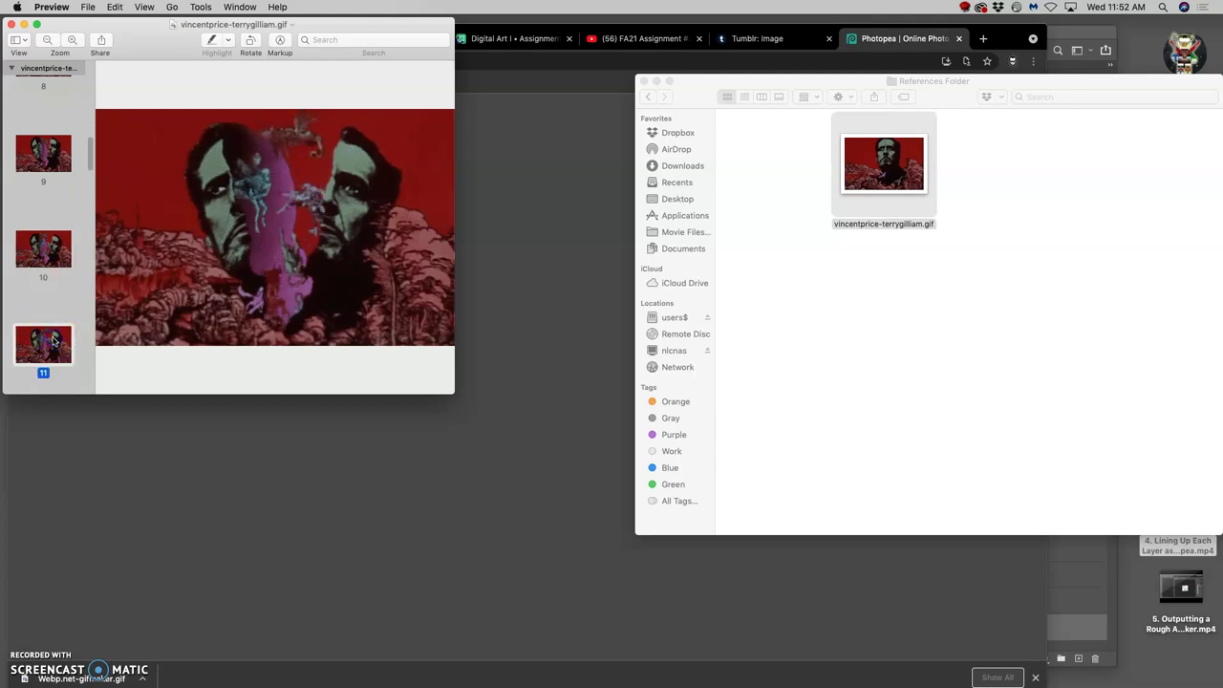
scroll(55, 340, down, 3)
click(56, 332)
scroll(57, 329, down, 5)
click(56, 323)
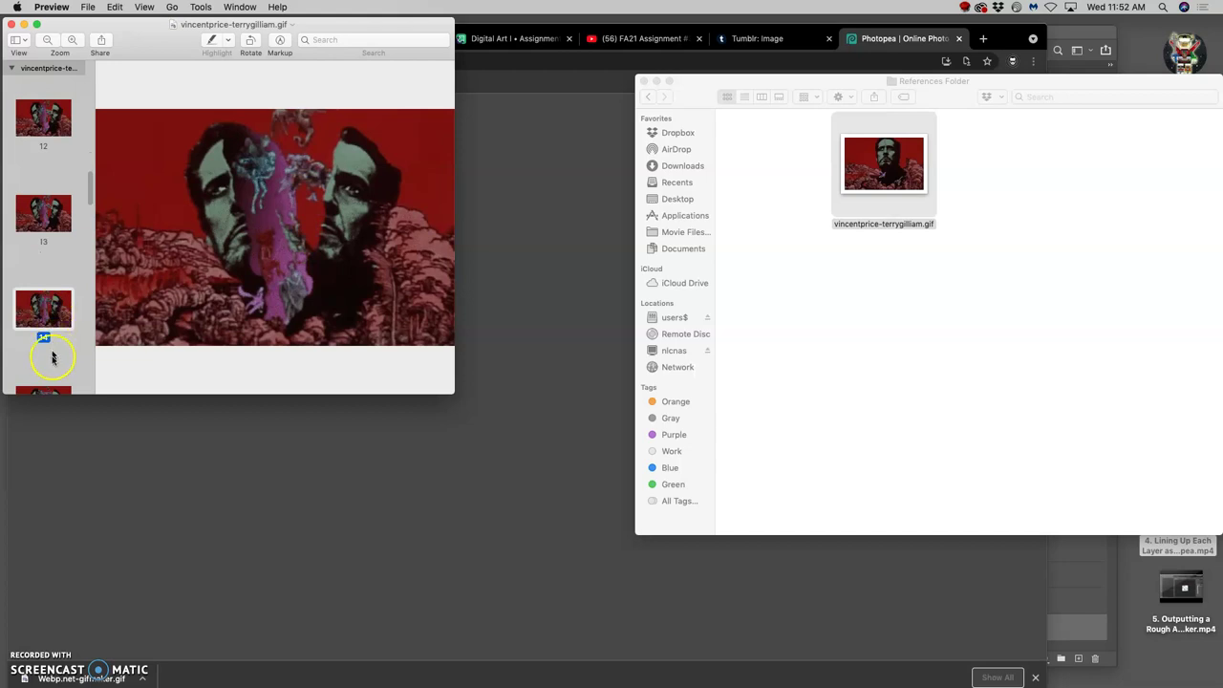
scroll(53, 362, down, 8)
click(56, 382)
scroll(54, 361, down, 20)
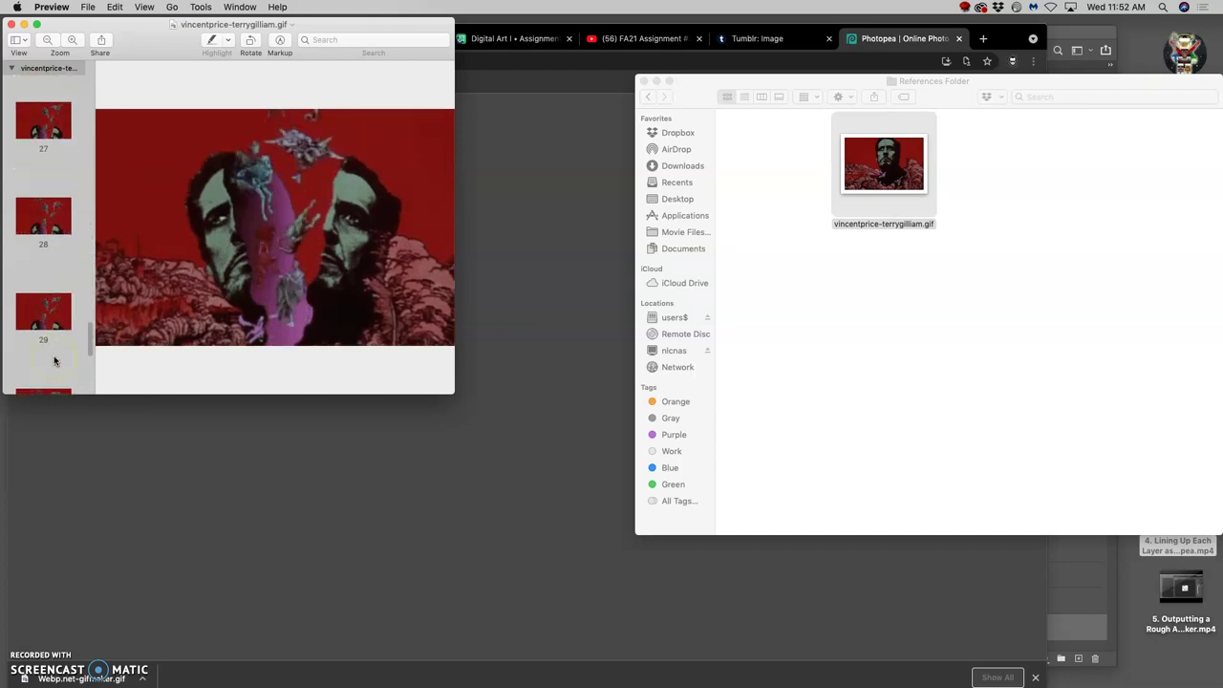
click(54, 358)
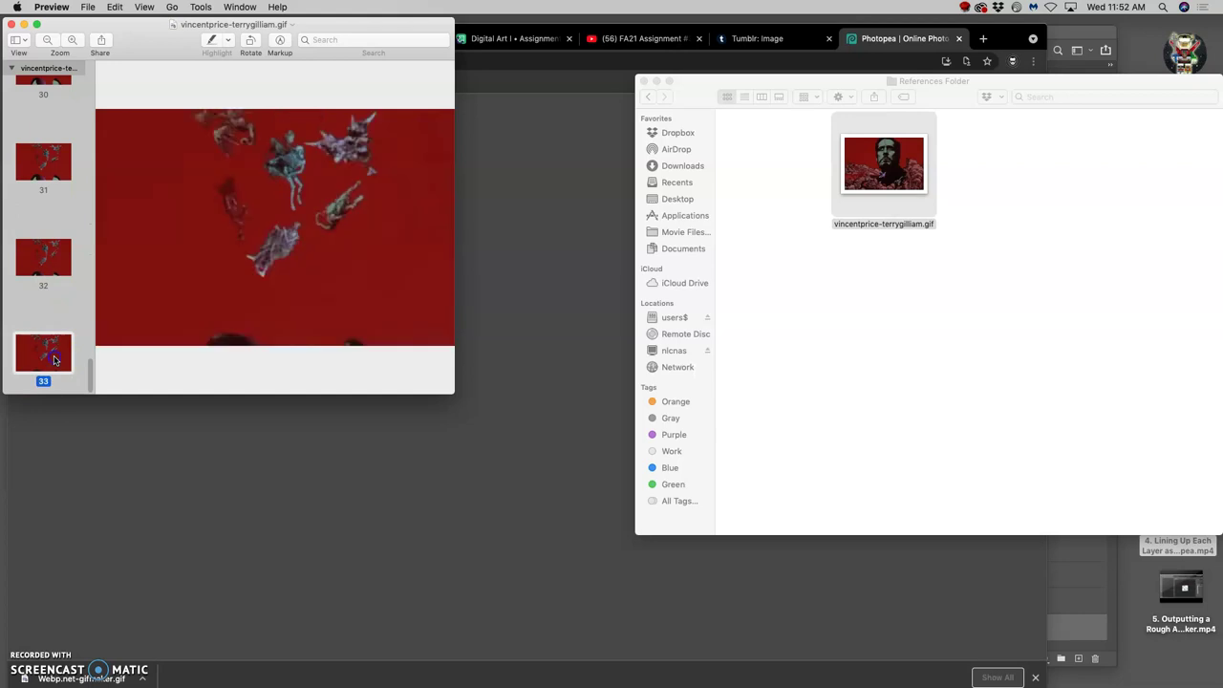
Step back from frame 32 to frame 29, then forward again to frame 33.
click(56, 286)
click(43, 188)
scroll(48, 172, up, 2)
click(48, 172)
scroll(48, 210, up, 4)
click(44, 259)
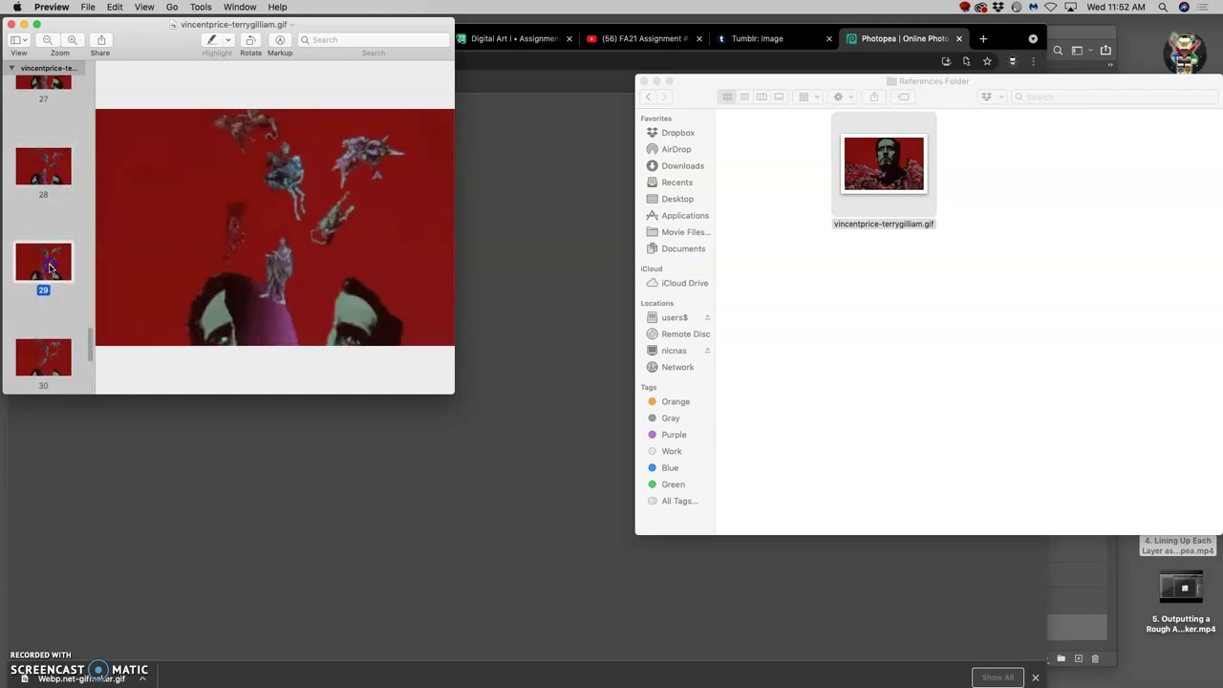
click(50, 336)
scroll(47, 325, down, 3)
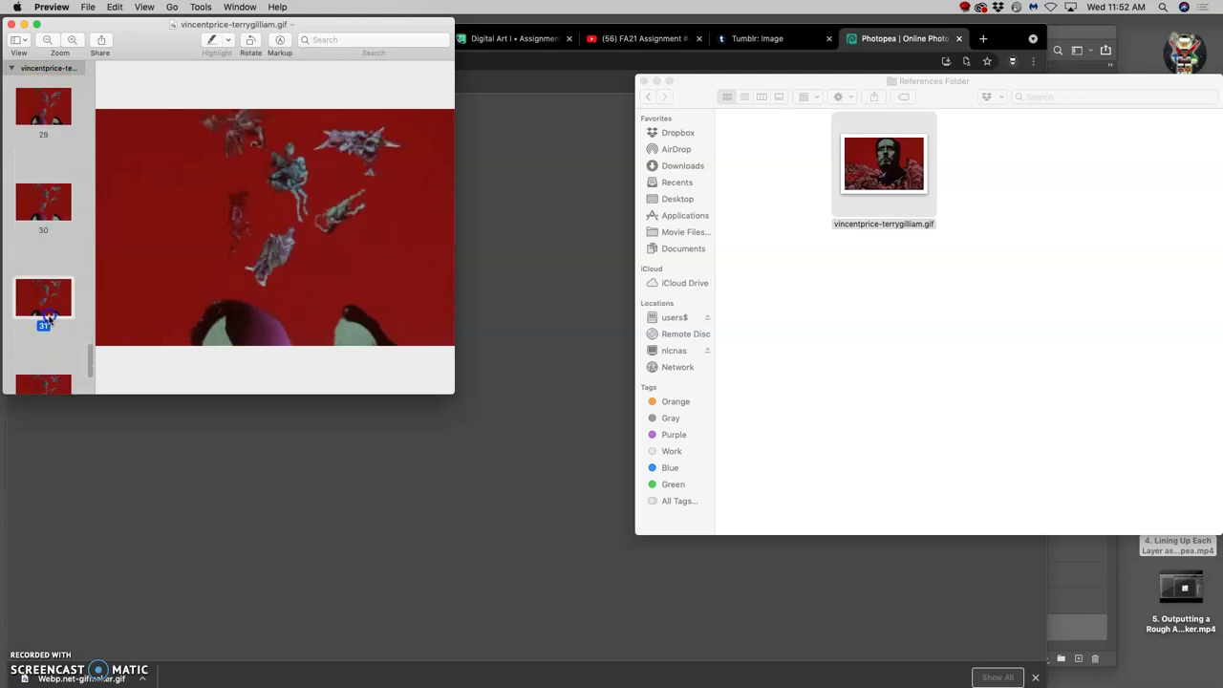
click(47, 321)
click(49, 374)
scroll(49, 355, down, 2)
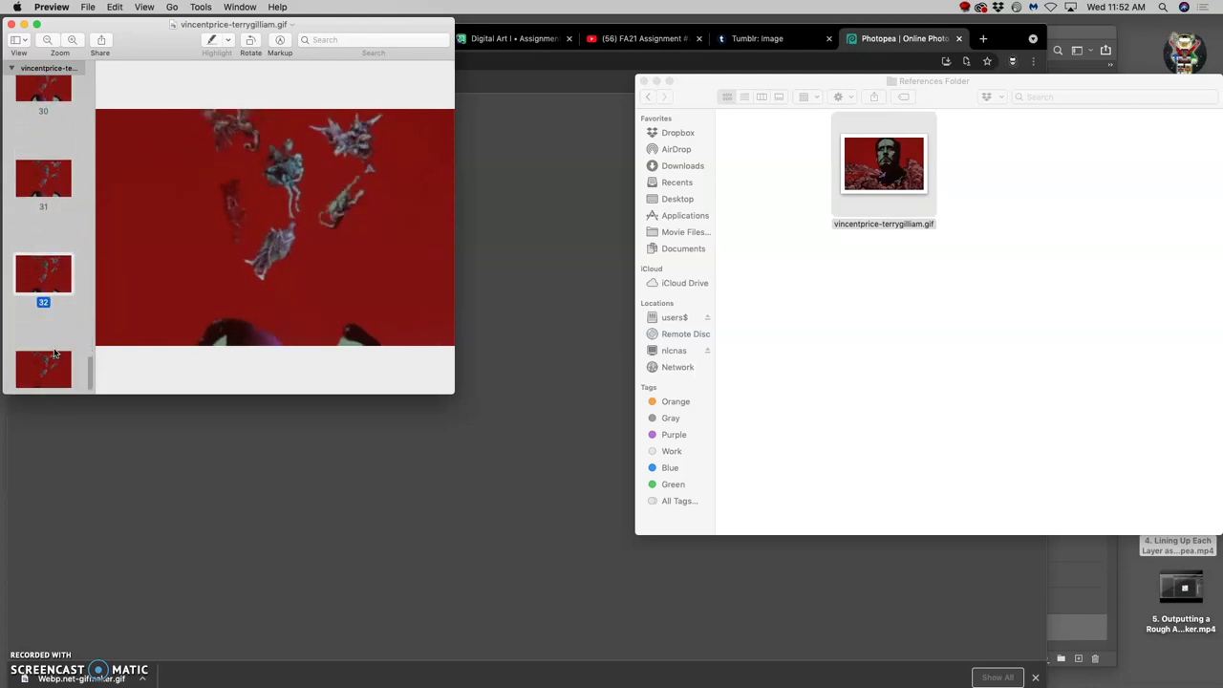
click(55, 353)
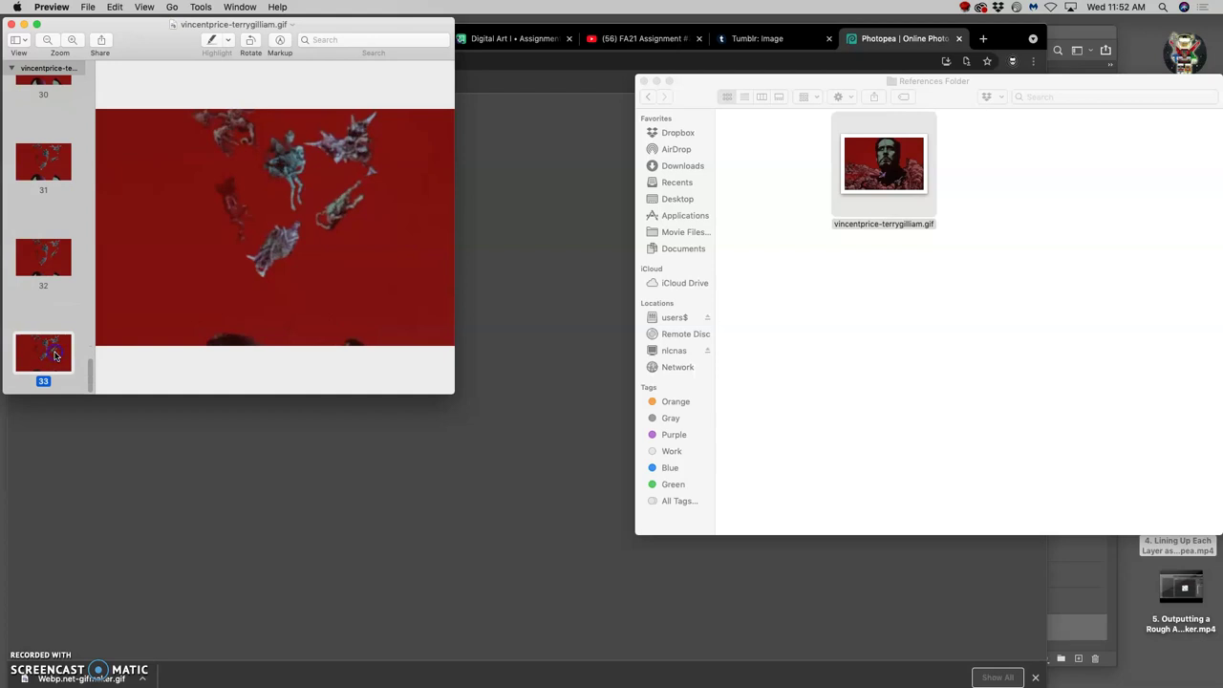
Close the vincentprice-terrygilliam.gif window in Preview.
scroll(136, 220, up, 8)
scroll(135, 220, up, 10)
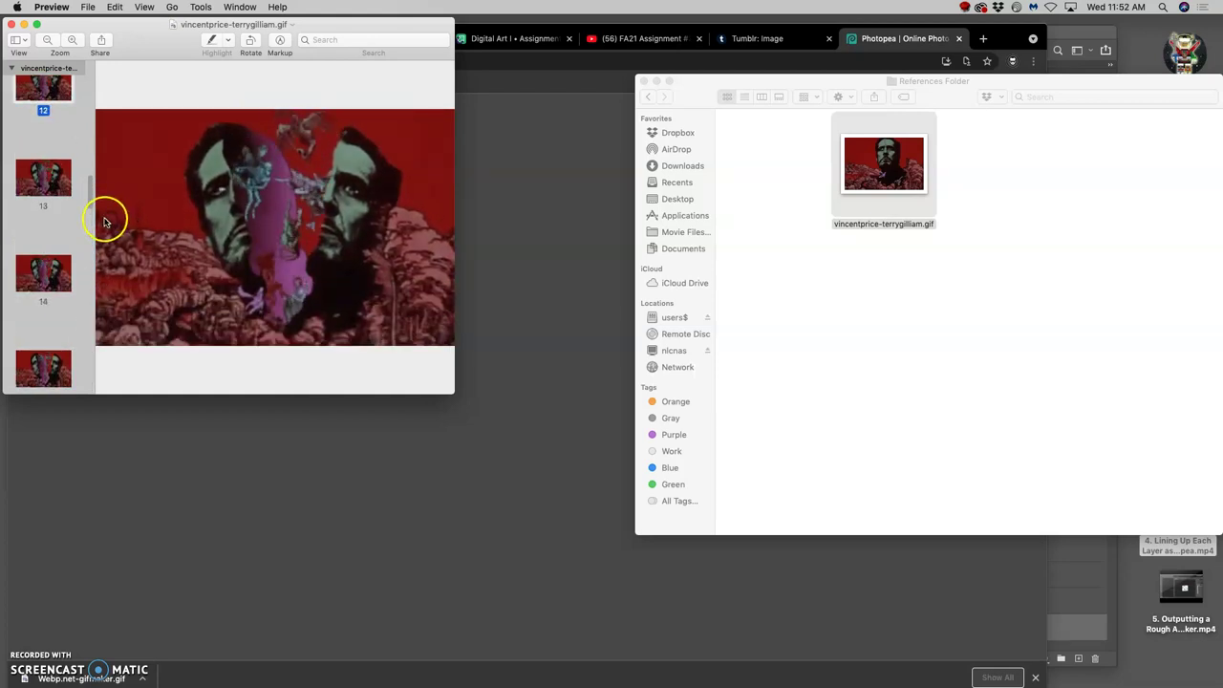
scroll(69, 222, up, 8)
scroll(69, 222, up, 5)
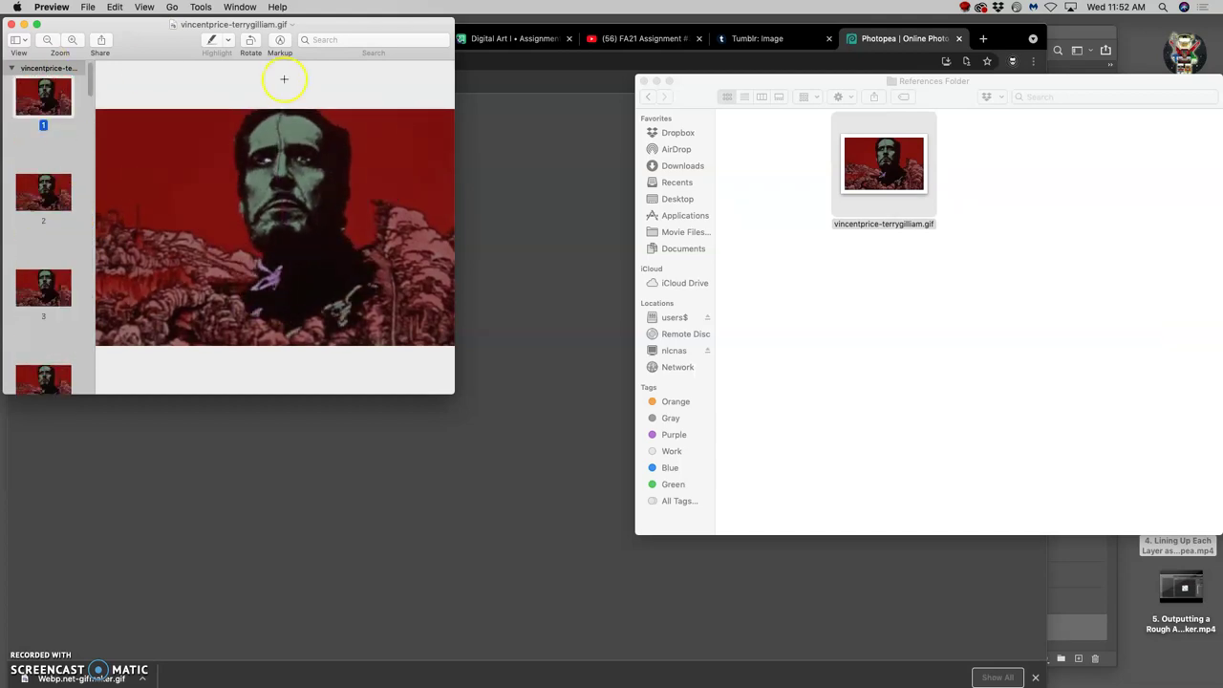
click(10, 25)
Go back to the assignment folder, open the Sources Folder and select the tumblr GIF.
click(835, 273)
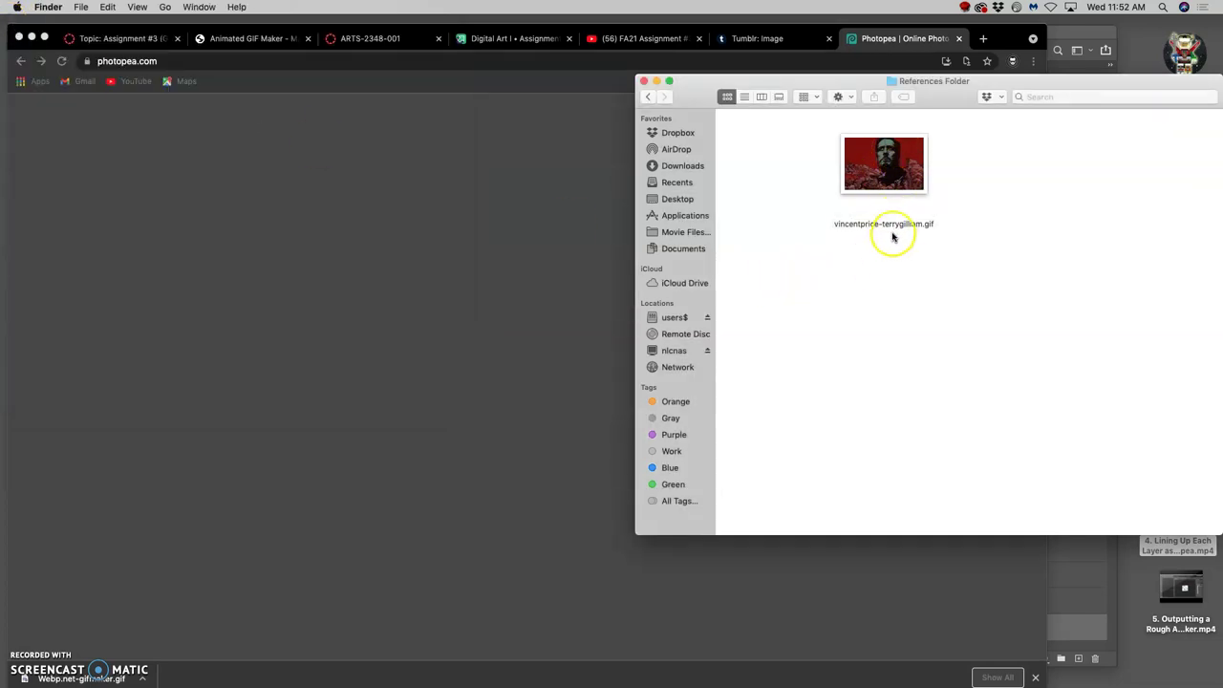
click(650, 99)
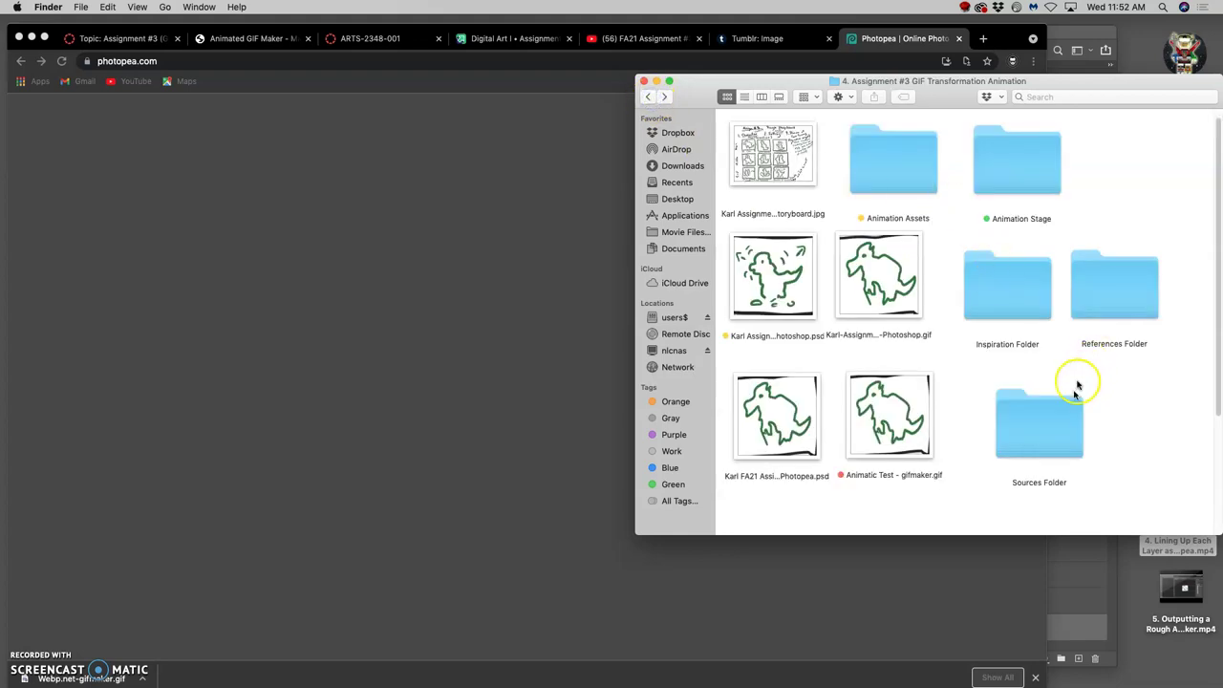
click(1075, 425)
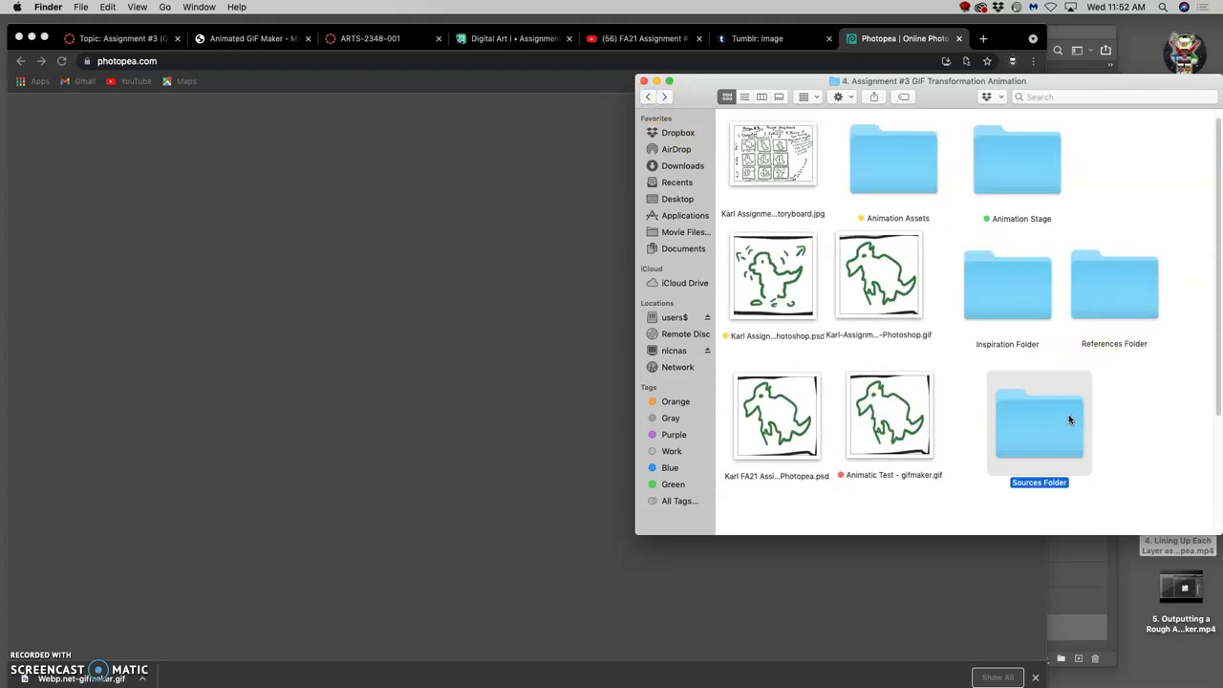
double_click(1067, 417)
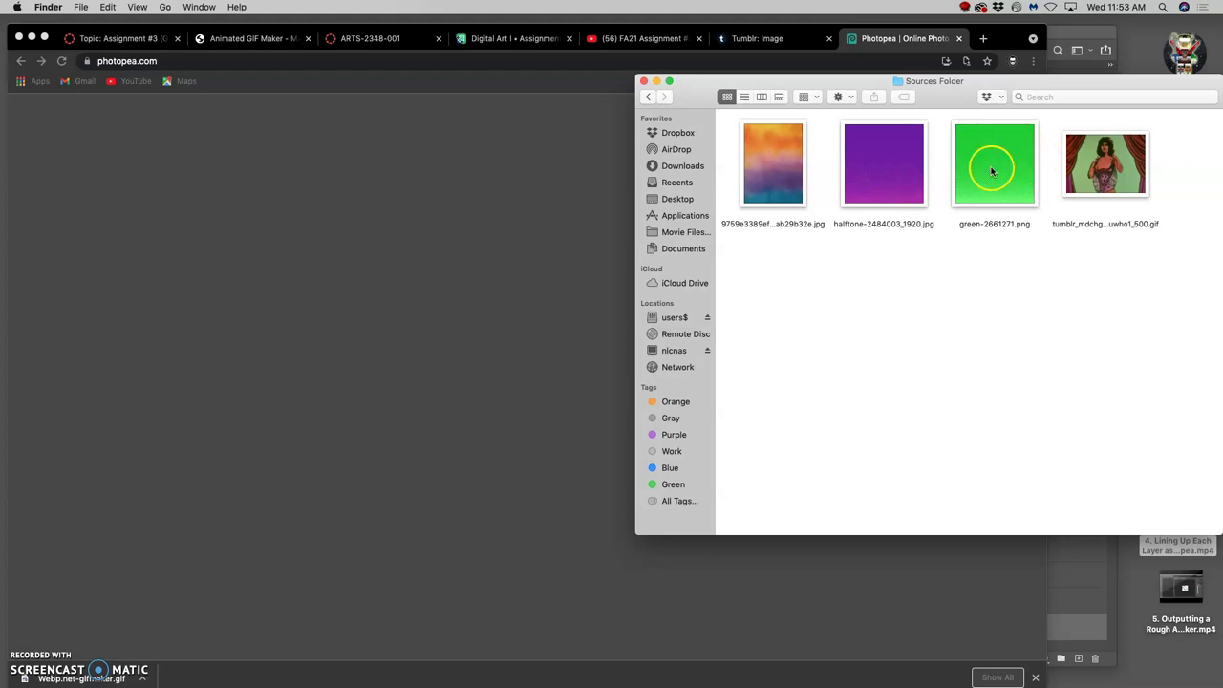
click(1118, 172)
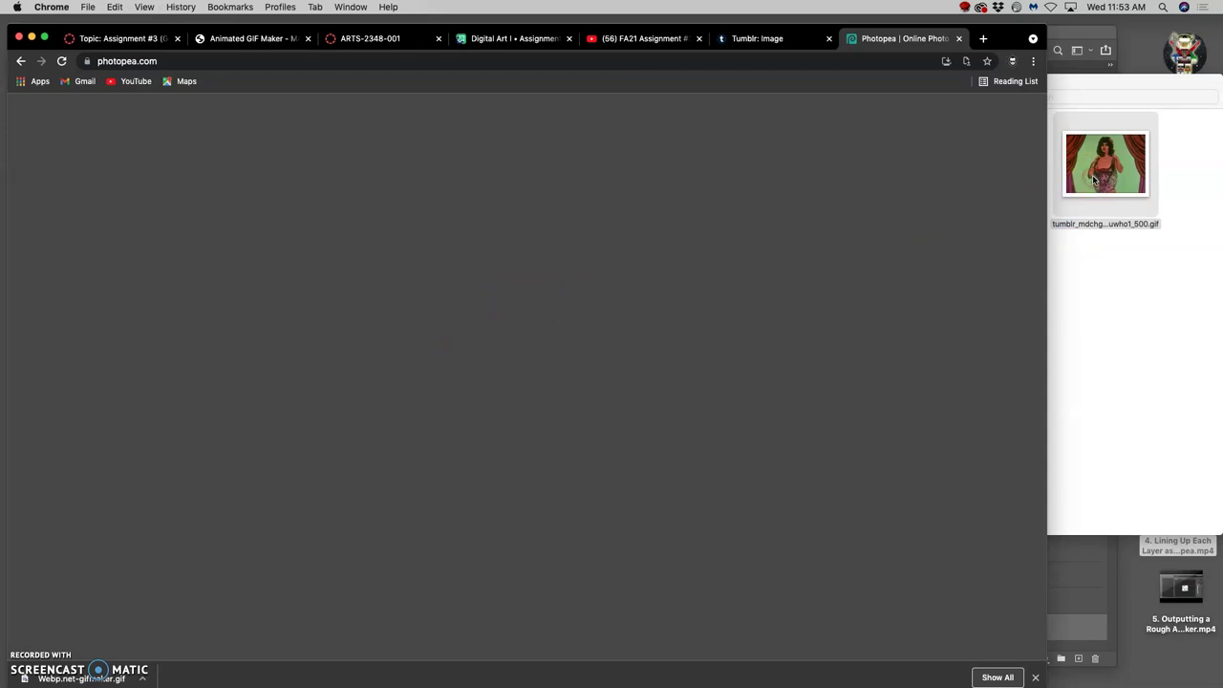
View the tumblr curtain-dancer GIF in a Chrome tab, then close that tab.
right_click(1095, 180)
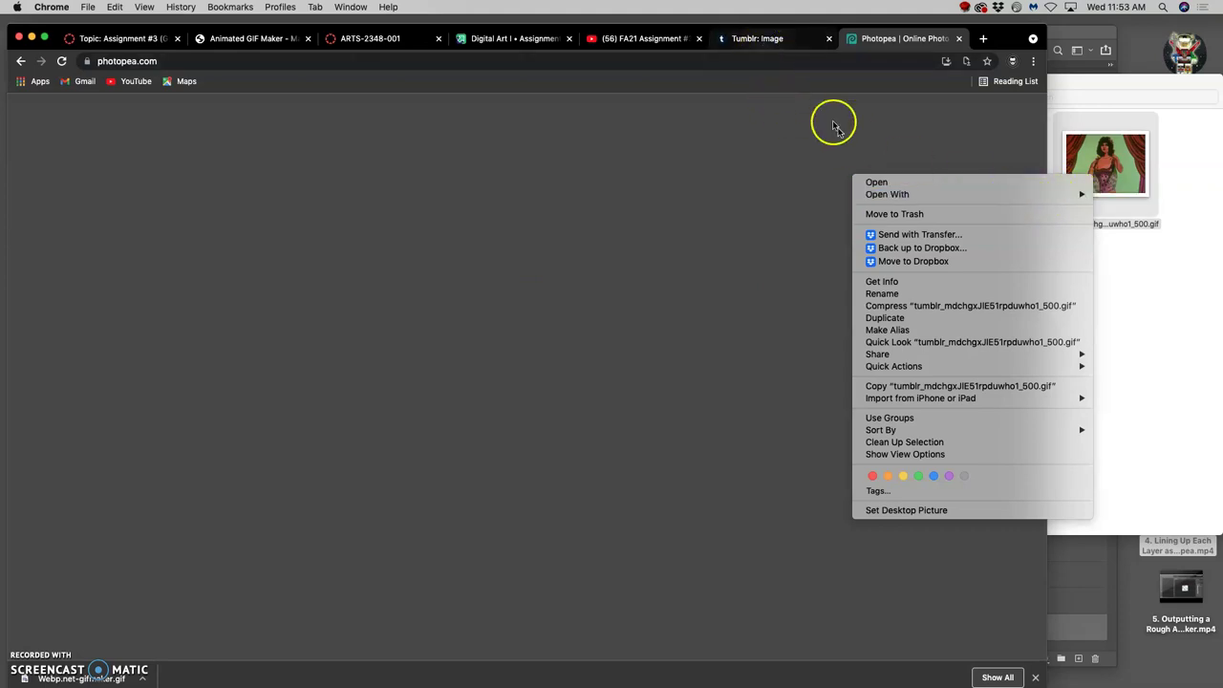
mouse_move(885, 198)
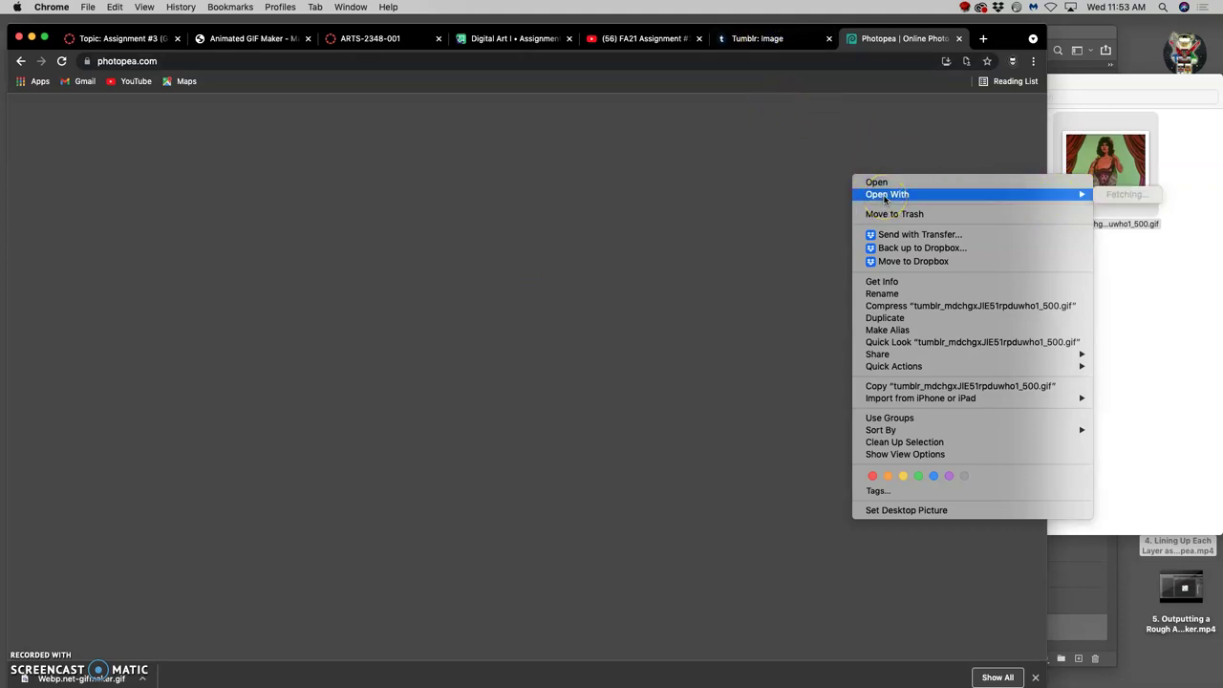
click(885, 199)
click(1101, 180)
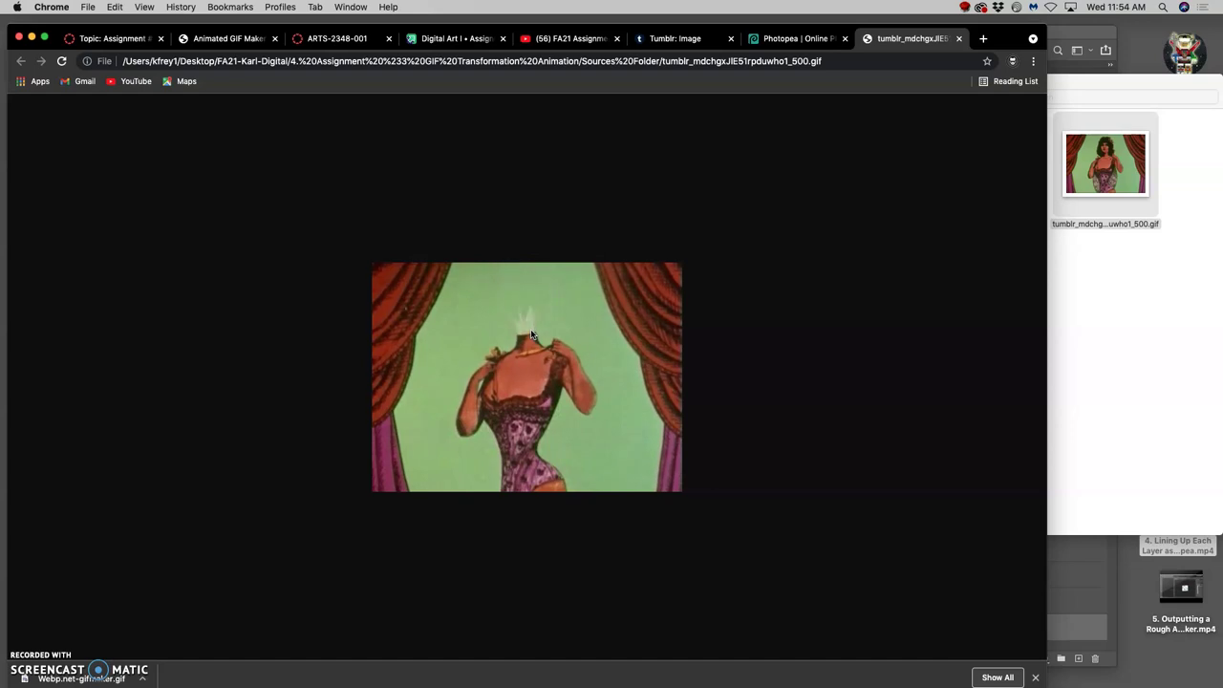
click(959, 39)
click(1095, 261)
click(767, 175)
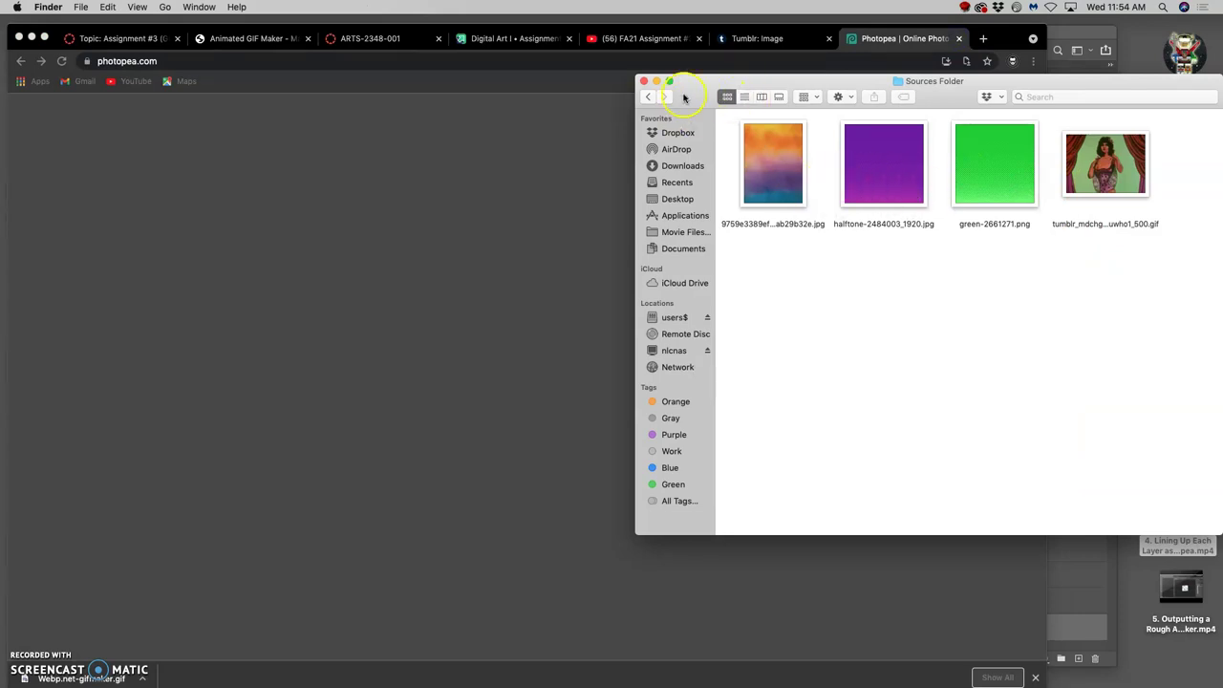
Move the Sources Folder into the Animation Assets folder.
drag(684, 97, 679, 115)
click(647, 117)
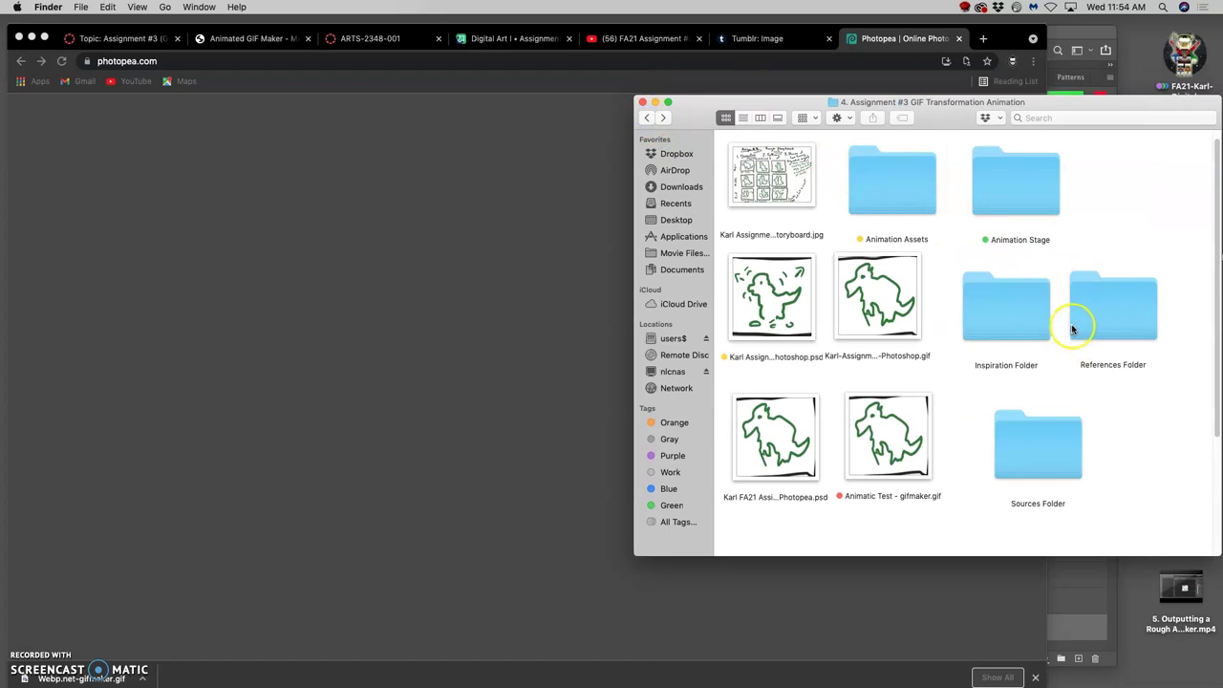
click(894, 190)
double_click(894, 190)
click(646, 118)
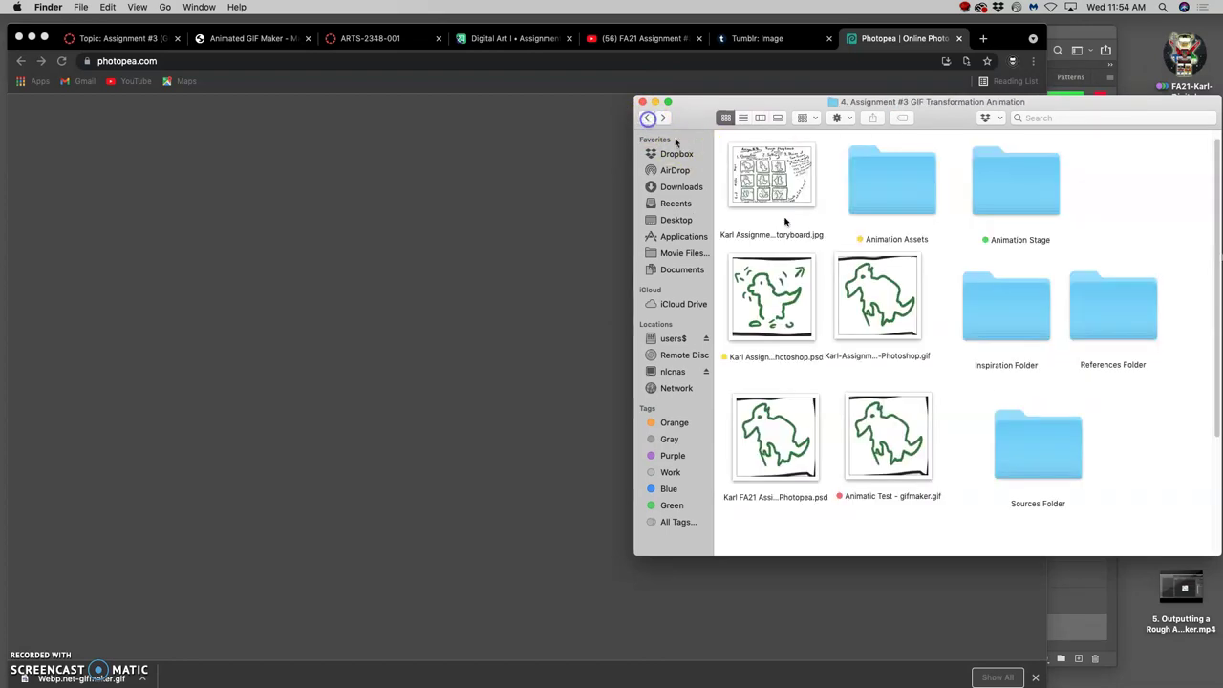
drag(1060, 449, 911, 191)
double_click(904, 189)
click(797, 205)
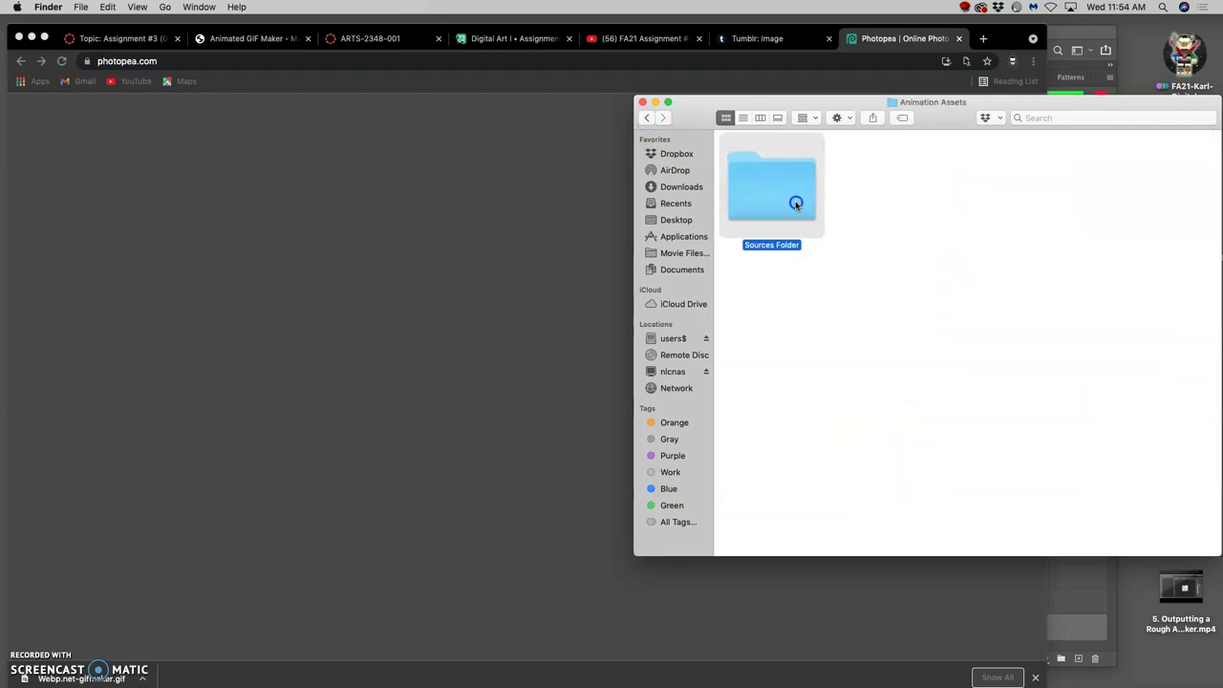
drag(1030, 104, 943, 131)
Copy the creature PNG from the collage creature assignment folder into Animation Assets.
double_click(1184, 57)
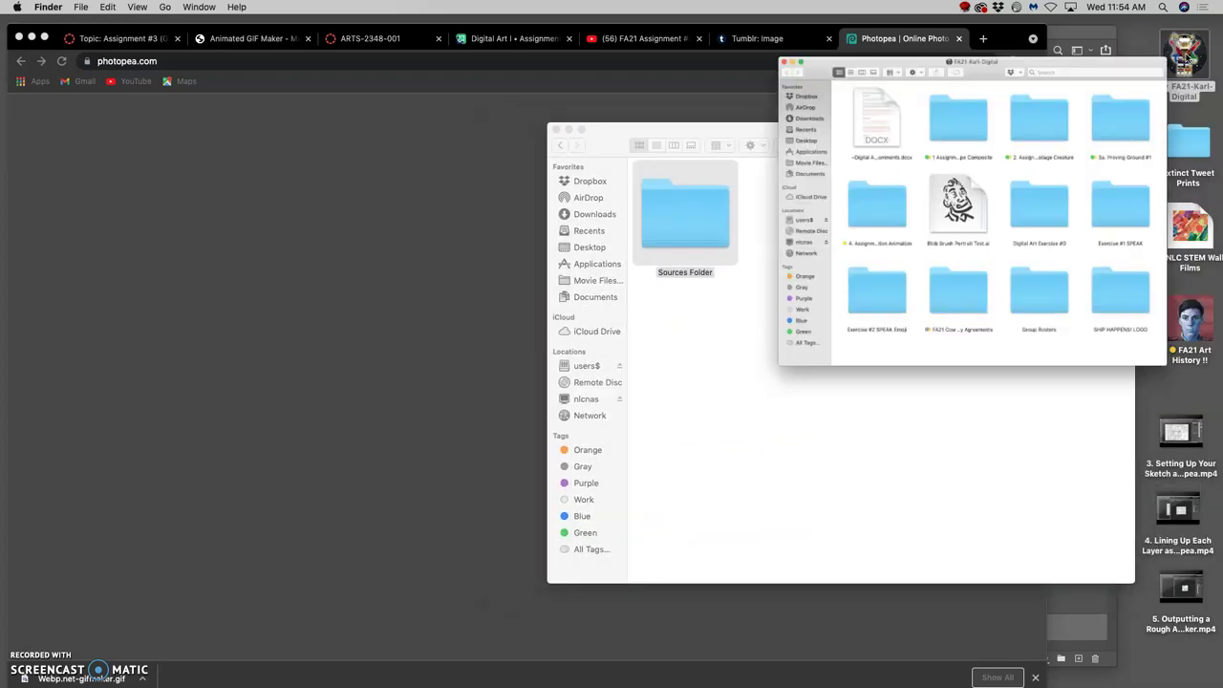
click(938, 183)
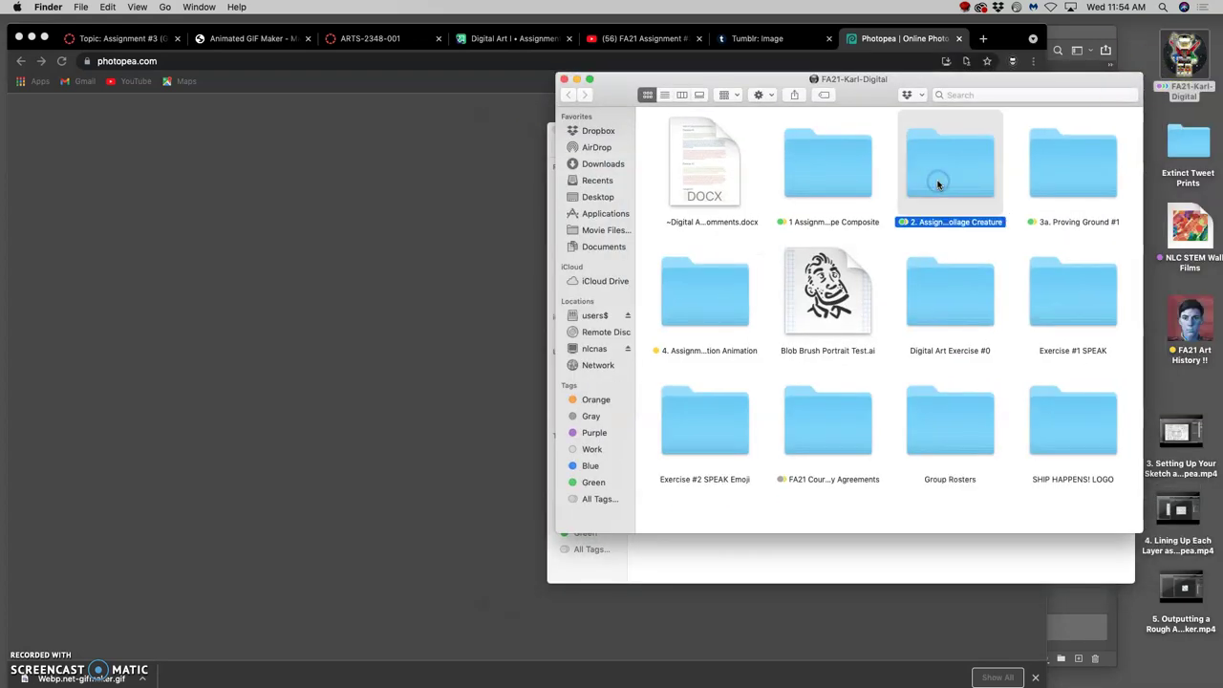
double_click(938, 183)
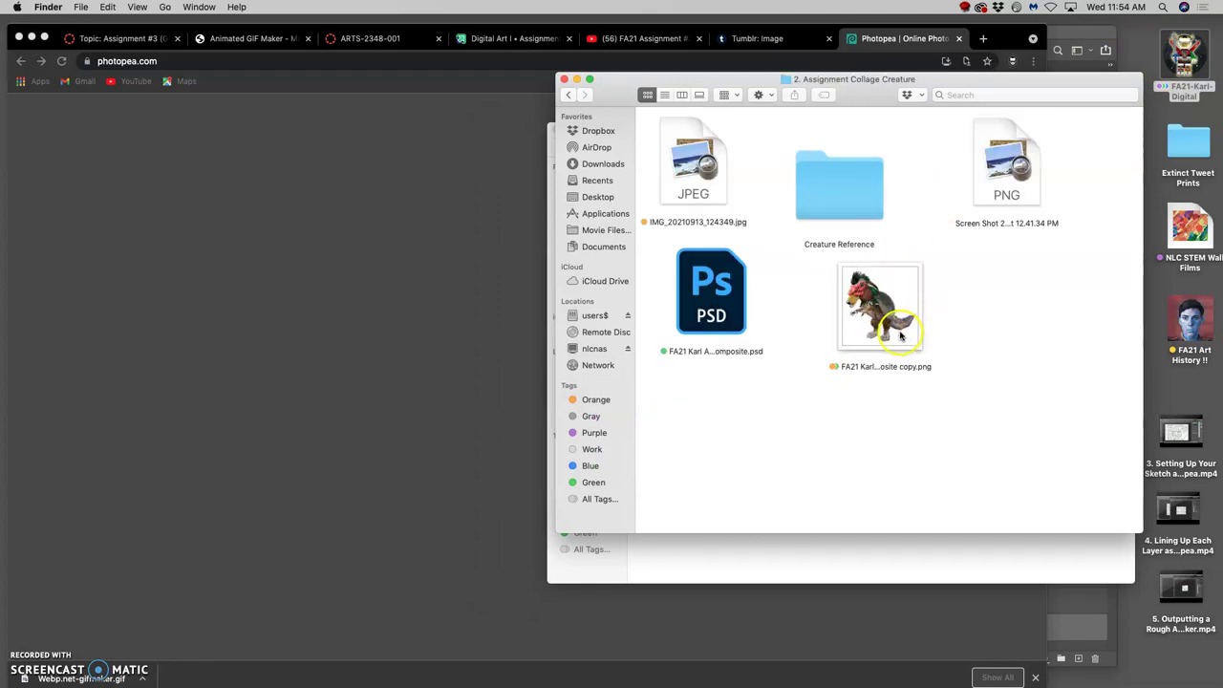
drag(968, 82, 449, 176)
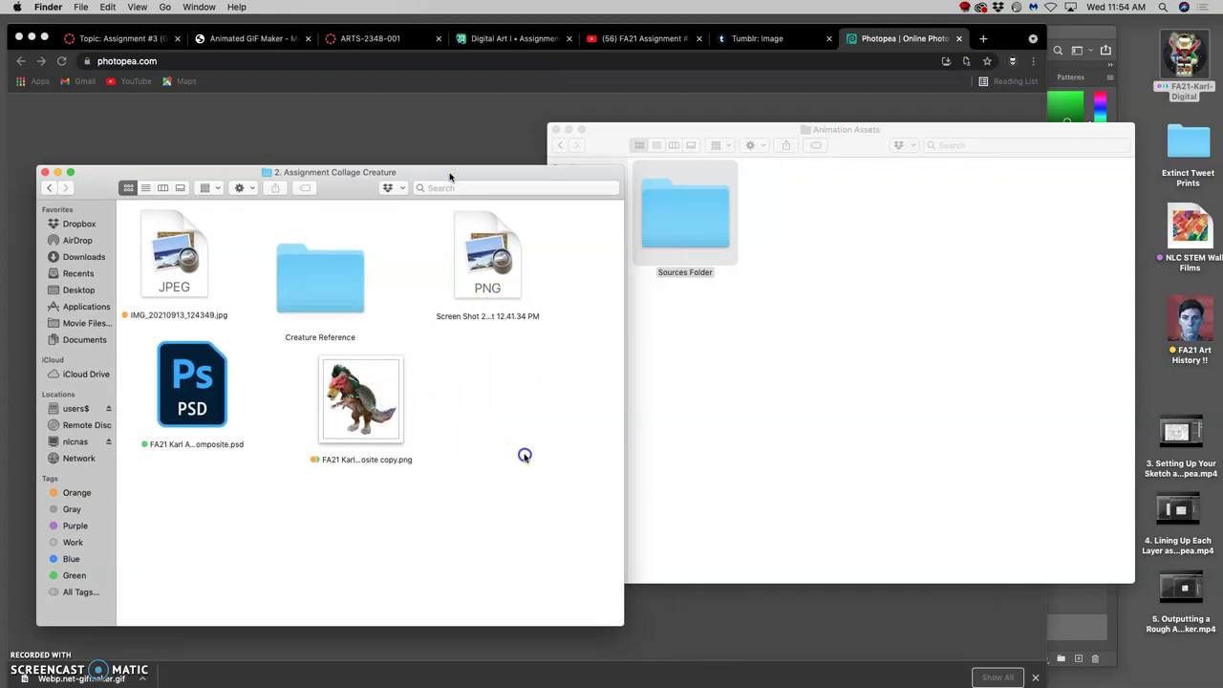
drag(837, 309, 853, 277)
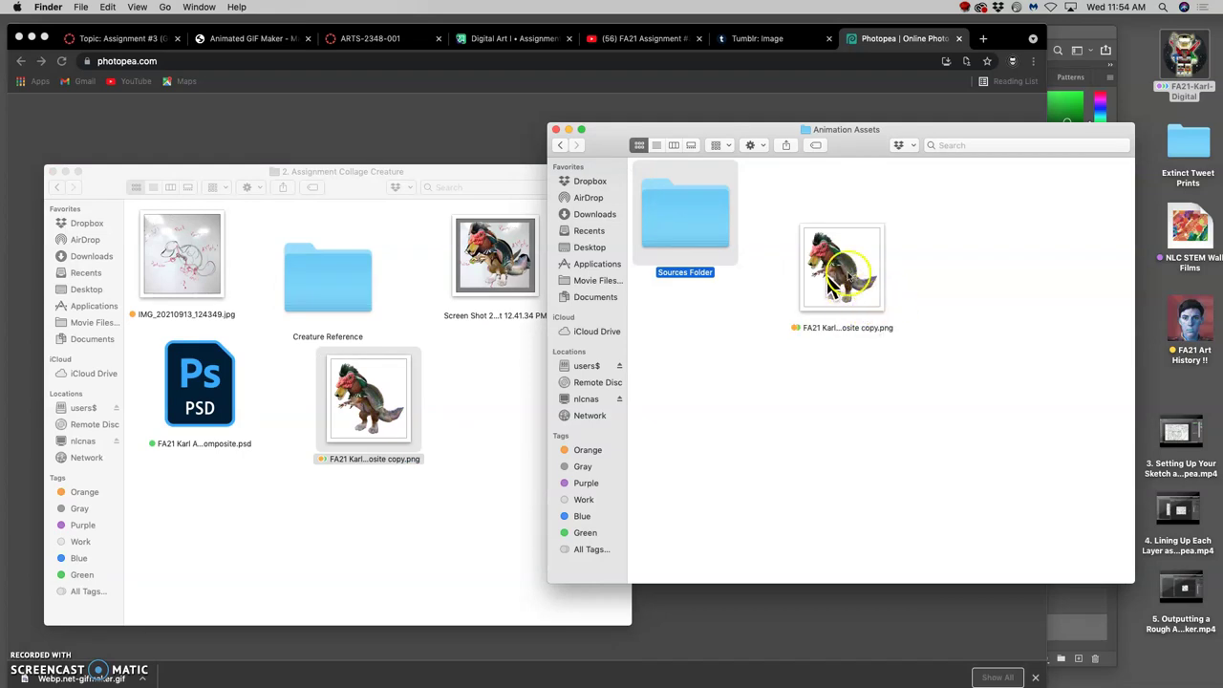
click(53, 172)
drag(777, 130, 919, 98)
drag(994, 237, 873, 232)
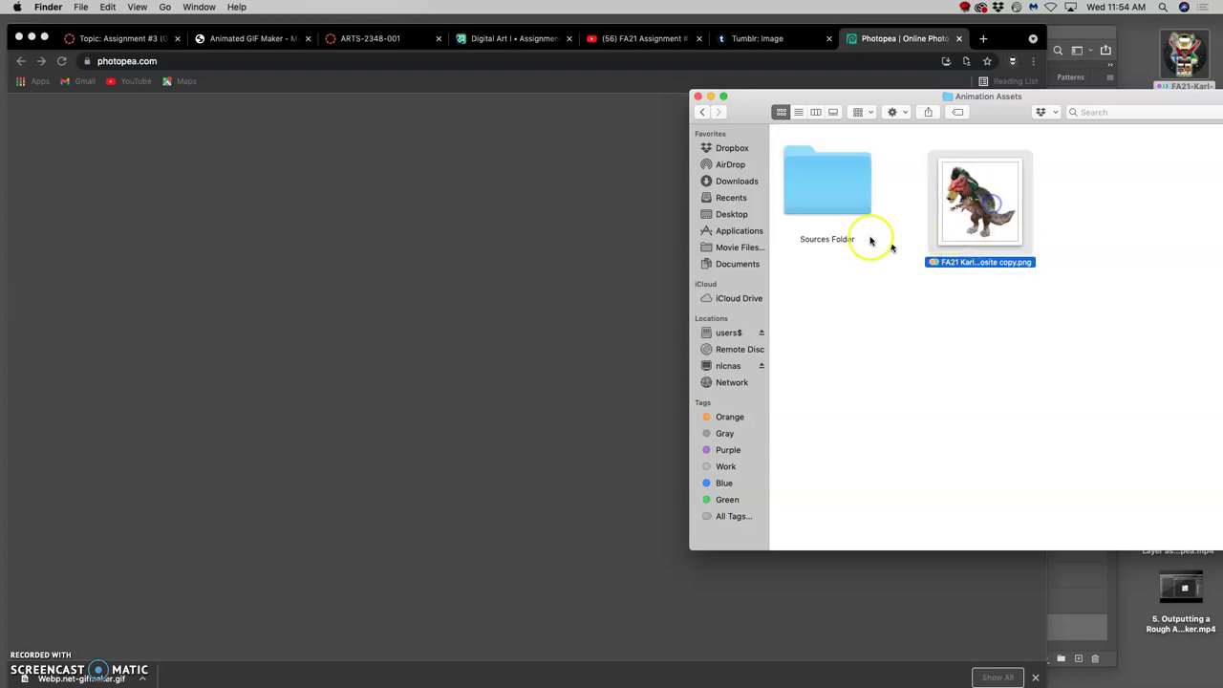
Open the Sources Folder and bring up the warm gradient image's context menu.
double_click(827, 199)
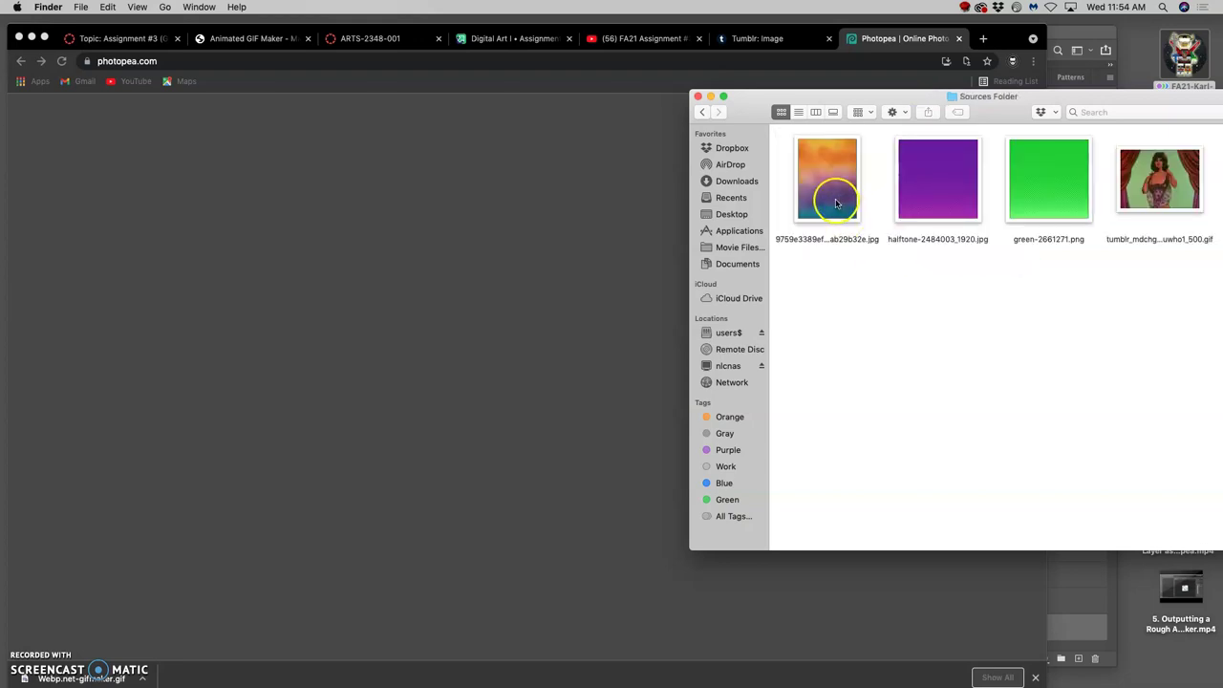
click(829, 183)
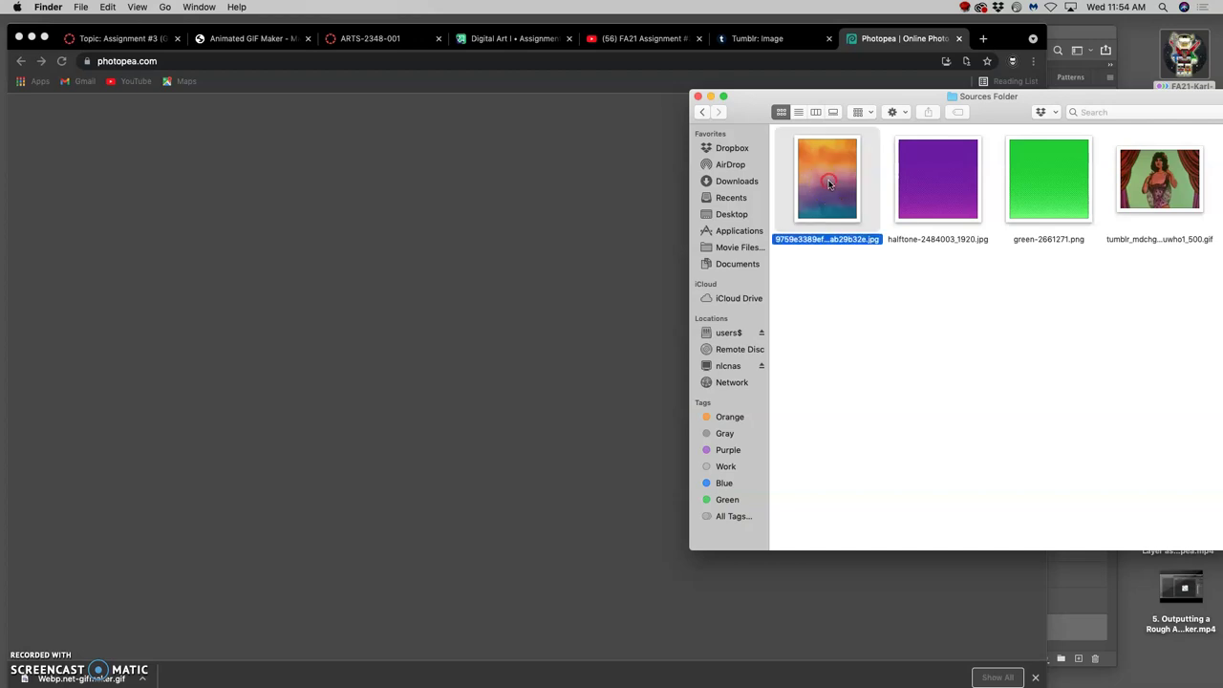
right_click(829, 181)
mouse_move(853, 199)
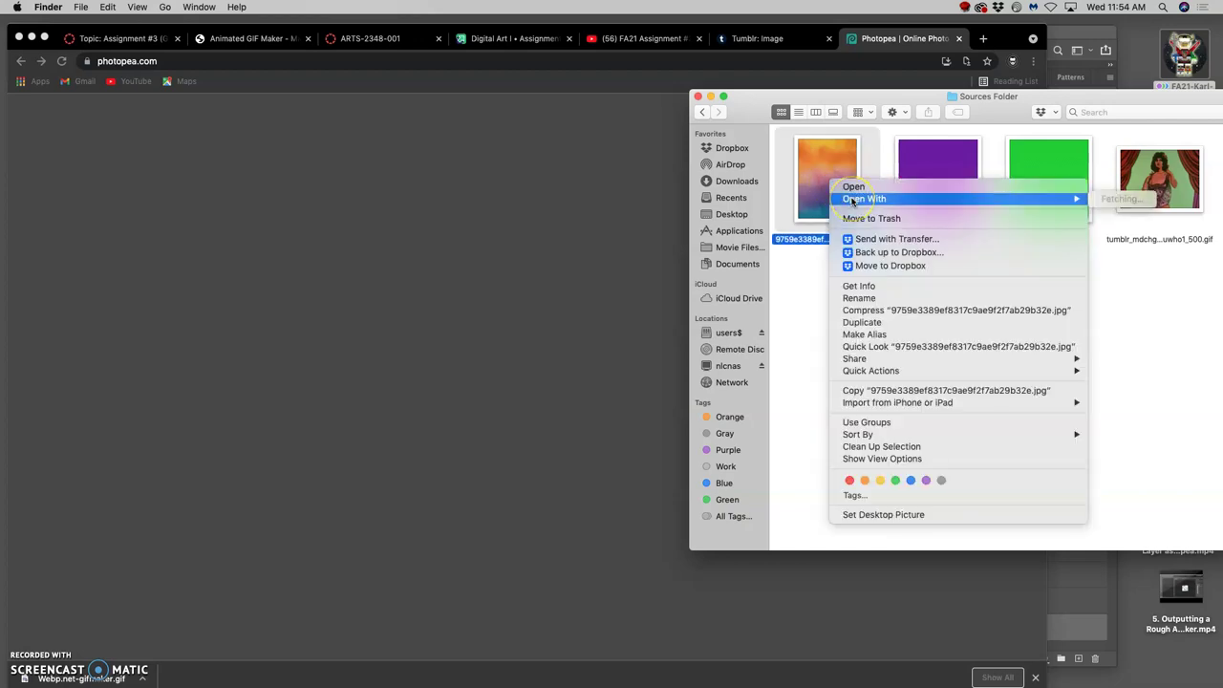
click(533, 201)
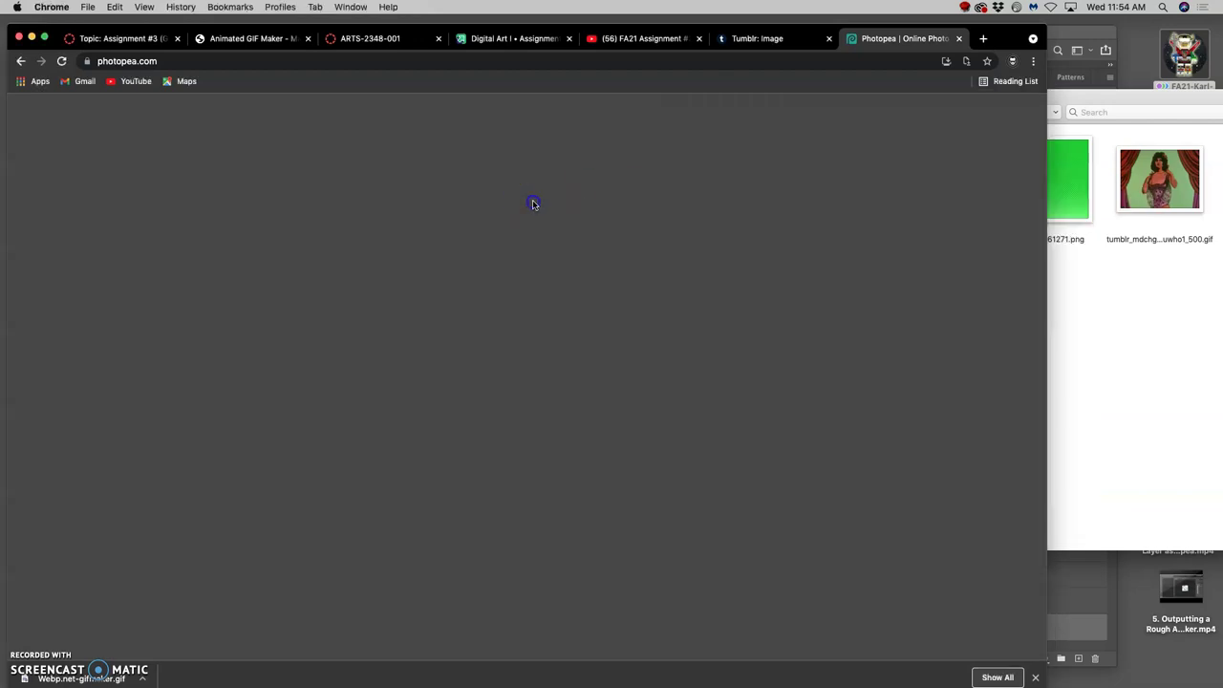
Move from the course home and GIF Maker tabs to the Assignment #3 Rough Storyboard Sketch.
click(381, 42)
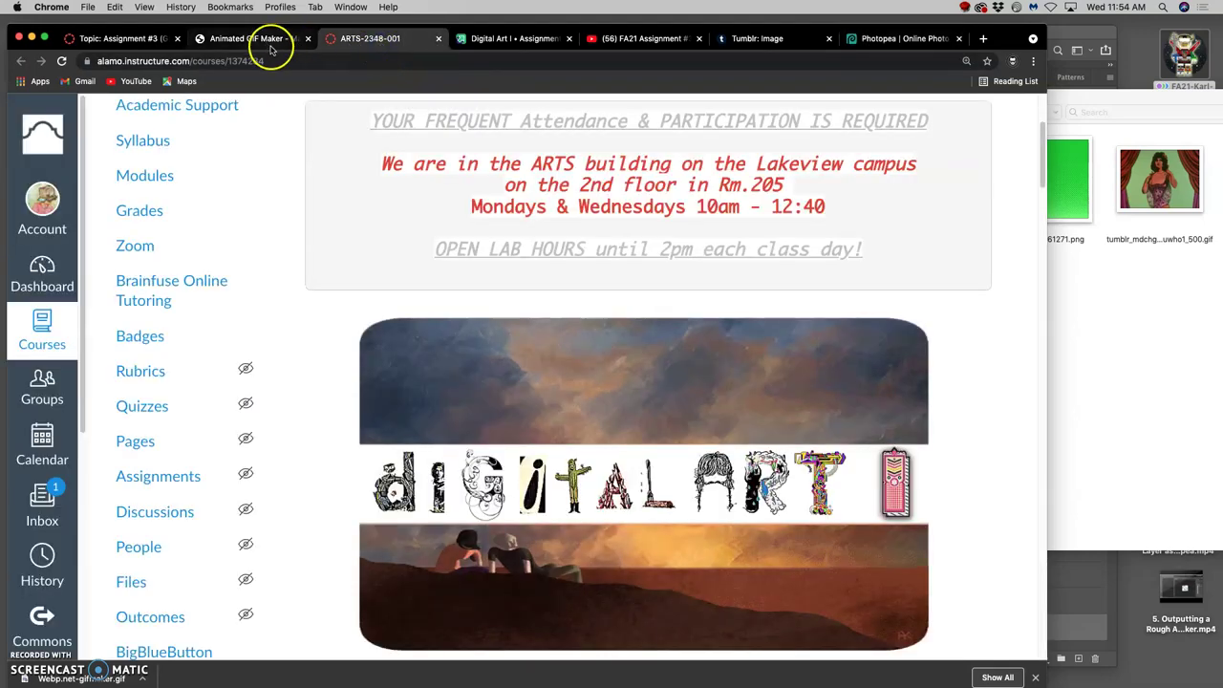
click(229, 43)
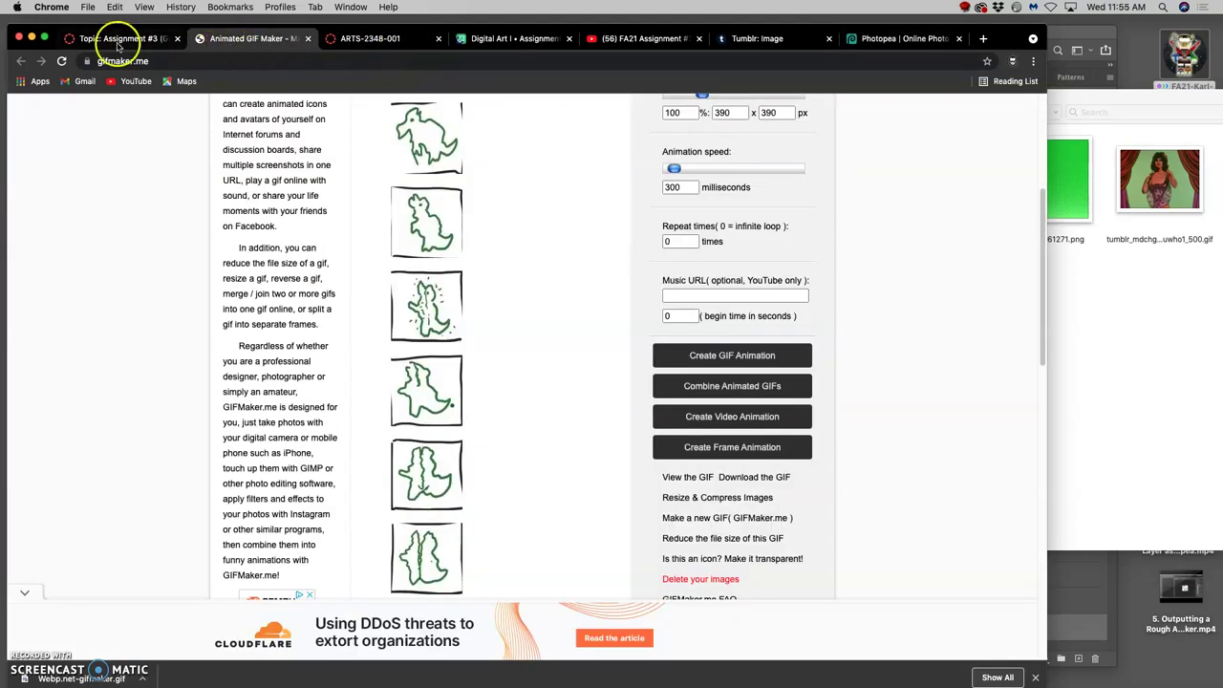
click(112, 40)
scroll(449, 239, up, 5)
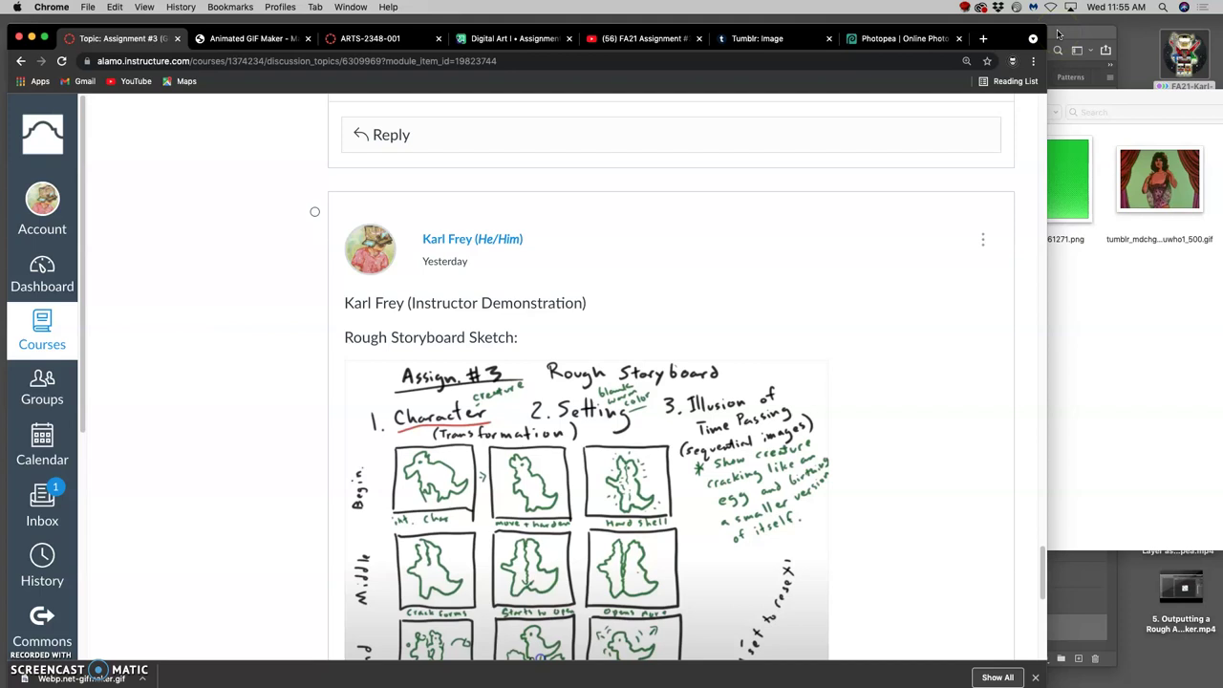
Save and close Assignment #3 Animatic-Photoshop.psd in Photoshop.
click(1056, 35)
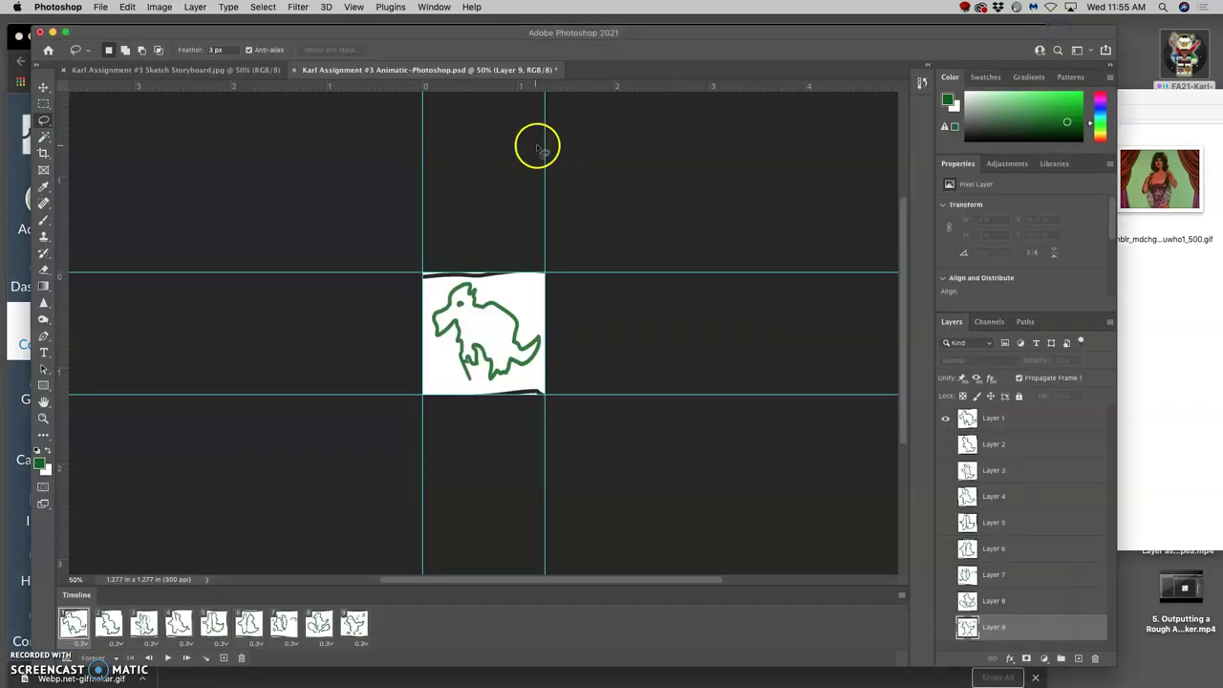
click(294, 71)
click(723, 238)
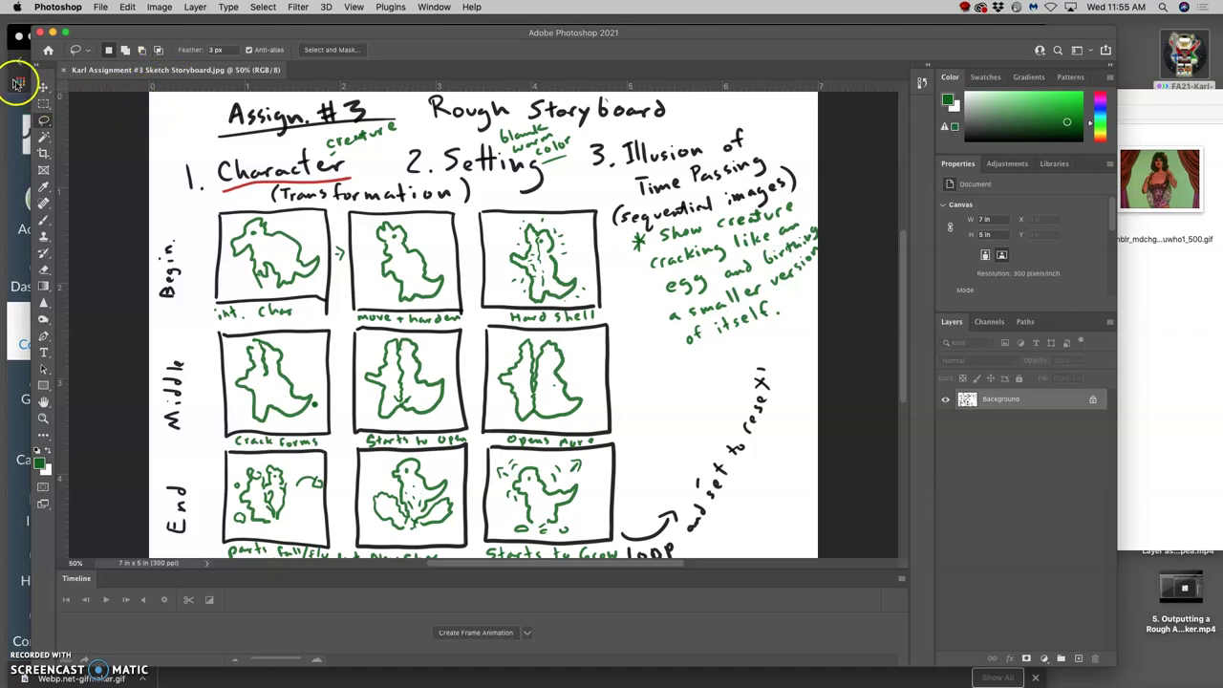
click(7, 51)
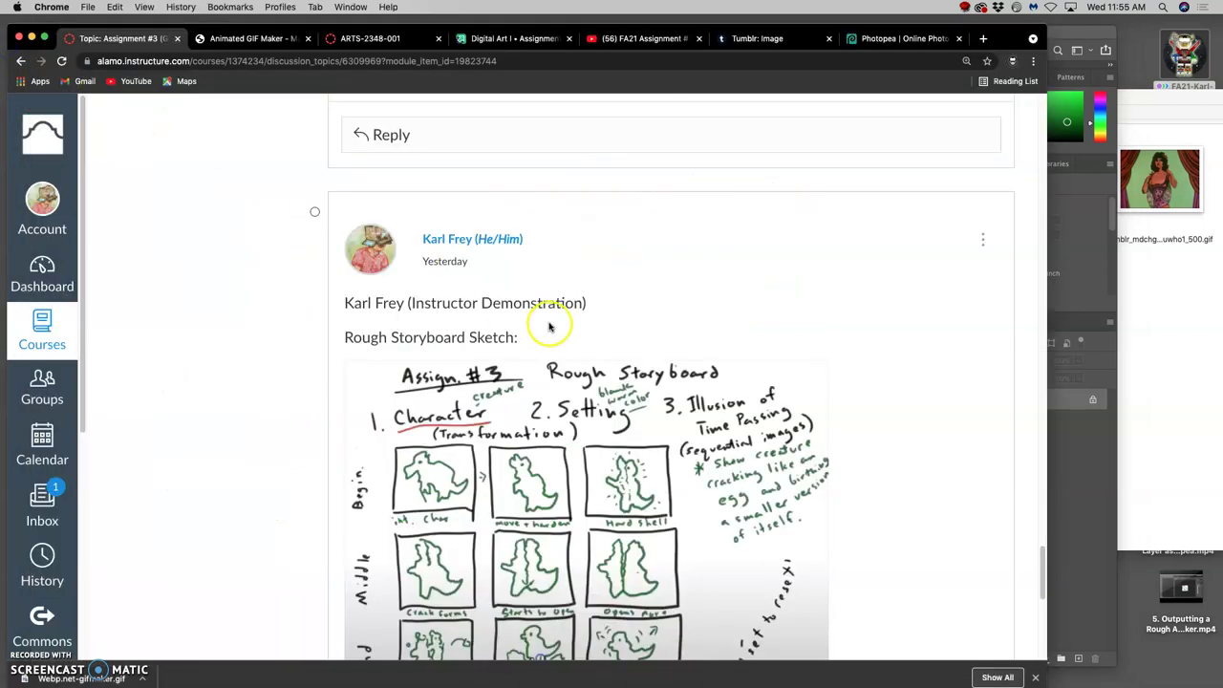
Highlight the Instructor Example's 'GIF Animation, 1200 pixels X 1200 pixels' requirement.
scroll(550, 322, up, 15)
scroll(550, 323, up, 10)
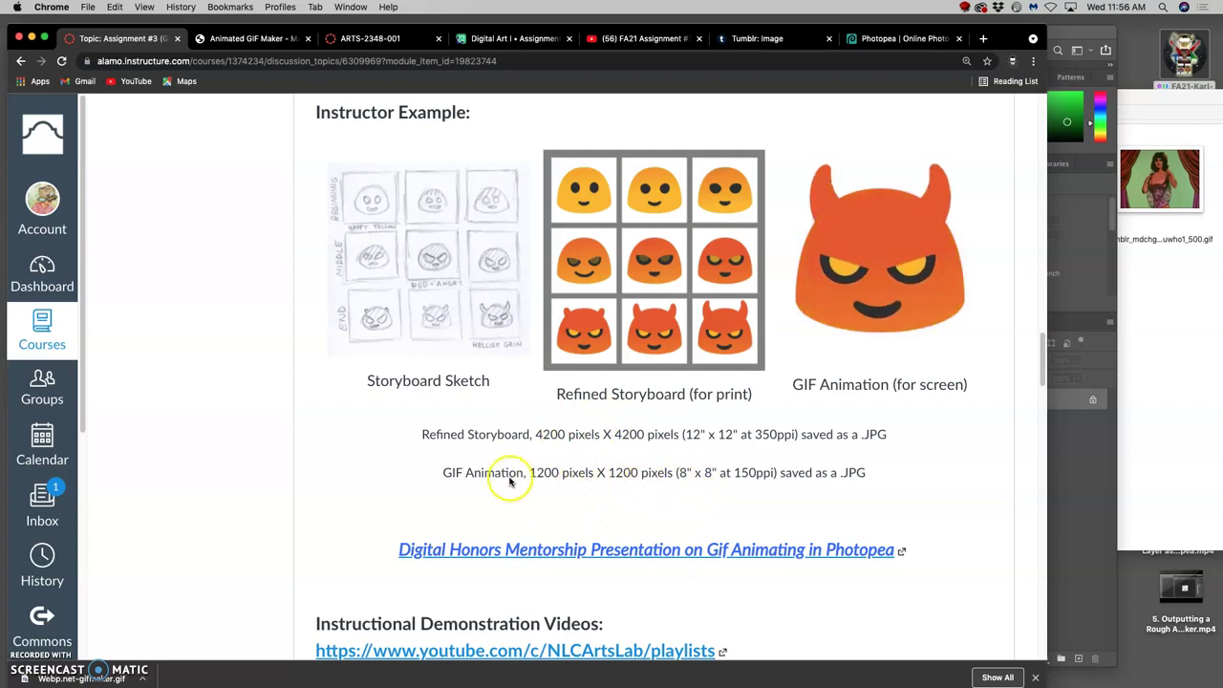
drag(446, 474, 866, 476)
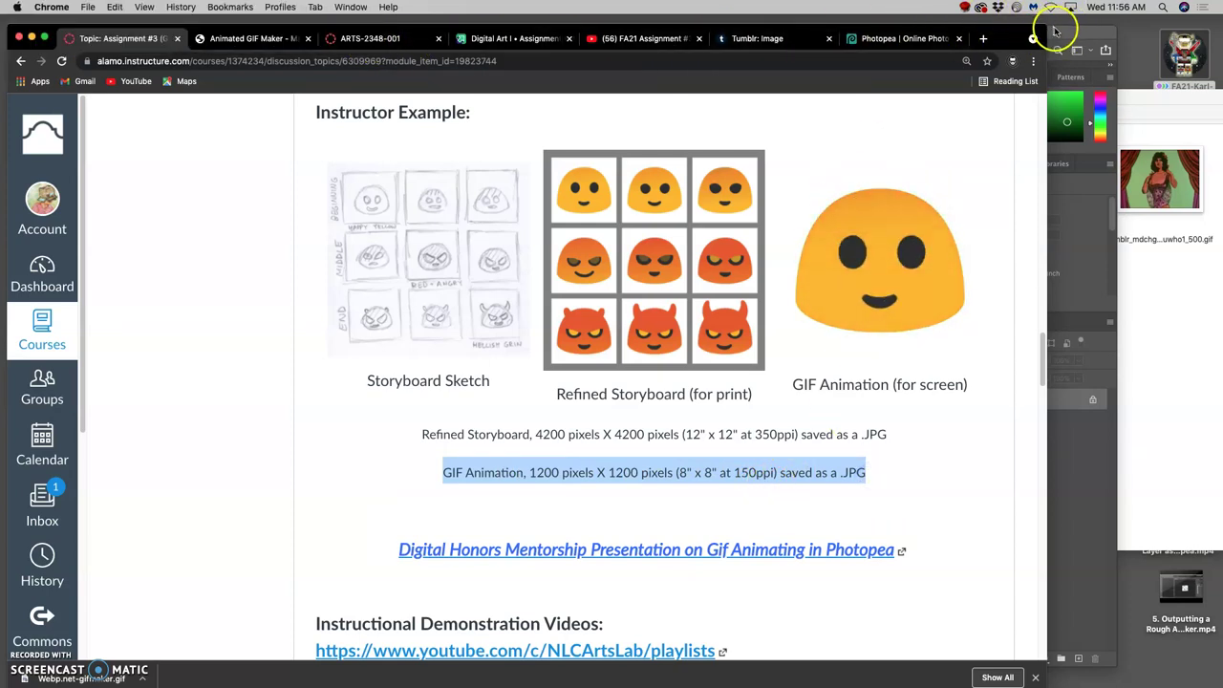
Reload the Photopea editor page in Chrome.
click(931, 42)
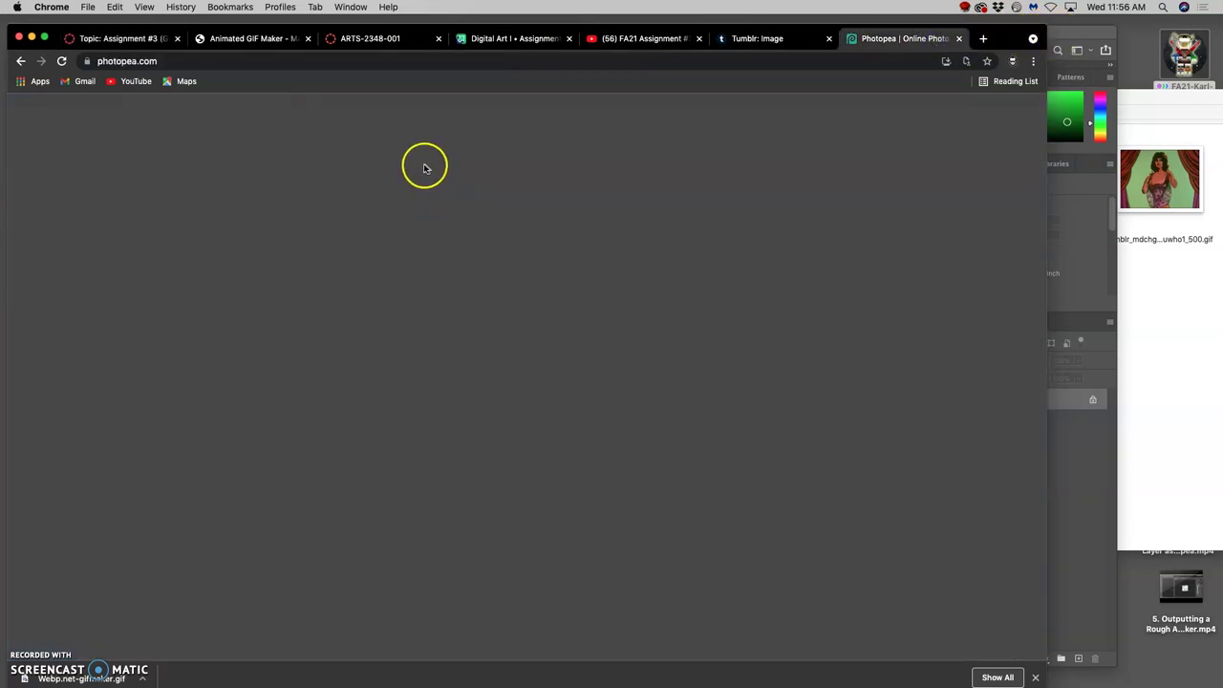
click(189, 61)
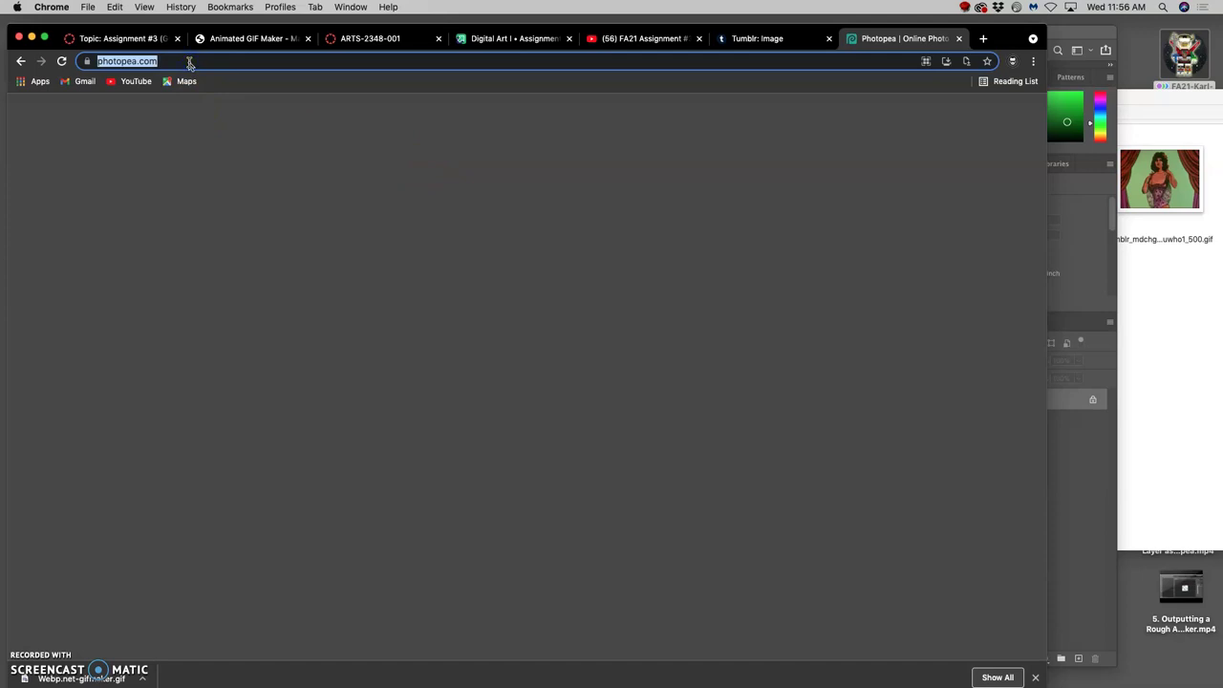
click(189, 61)
key(Return)
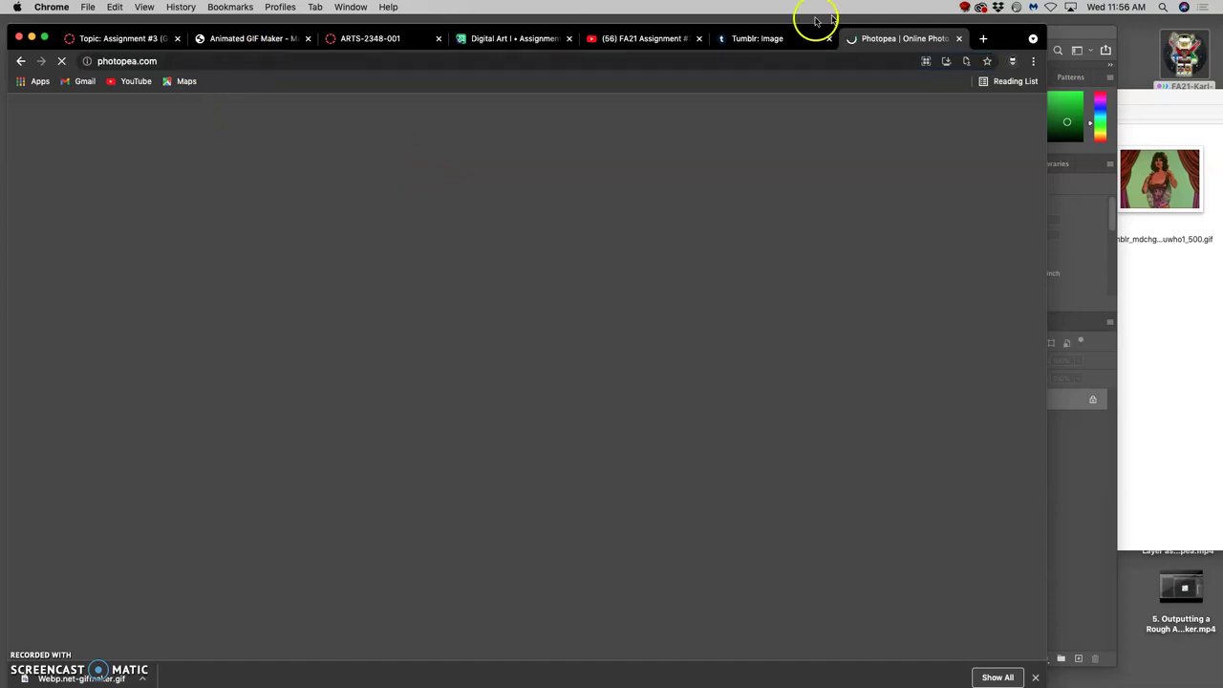
Move Chrome to the right and bring the Photoshop Sketch Storyboard document forward.
drag(999, 27, 1206, 35)
drag(273, 28, 302, 36)
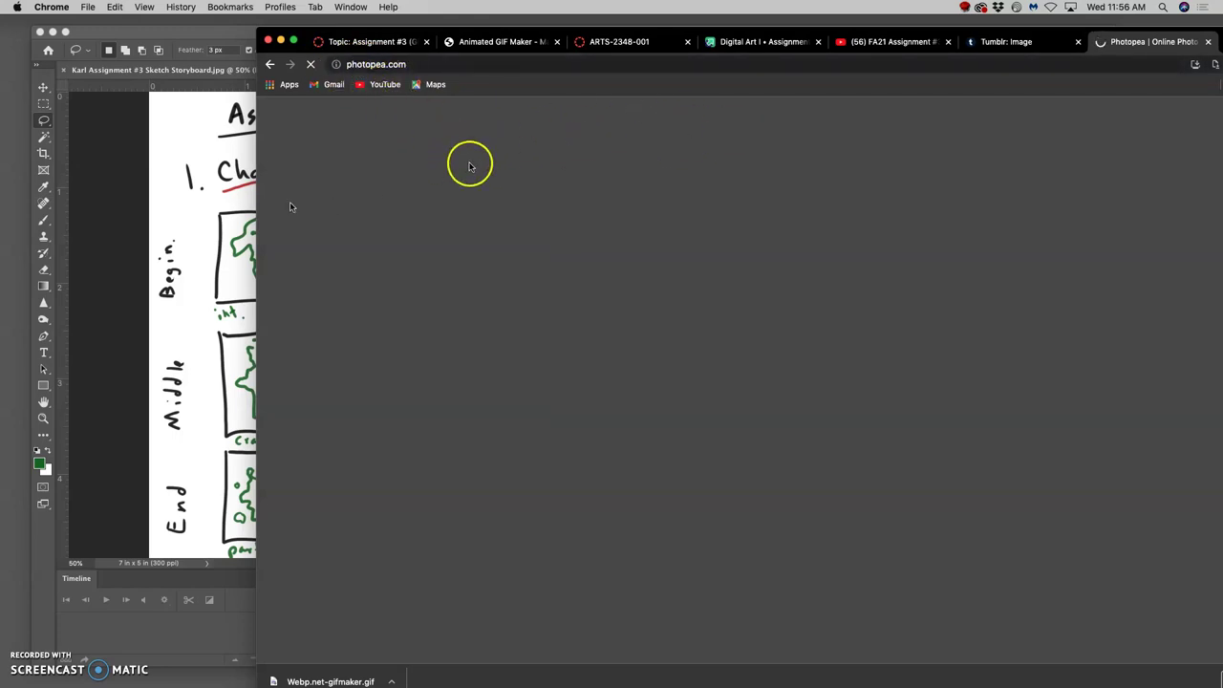
click(223, 199)
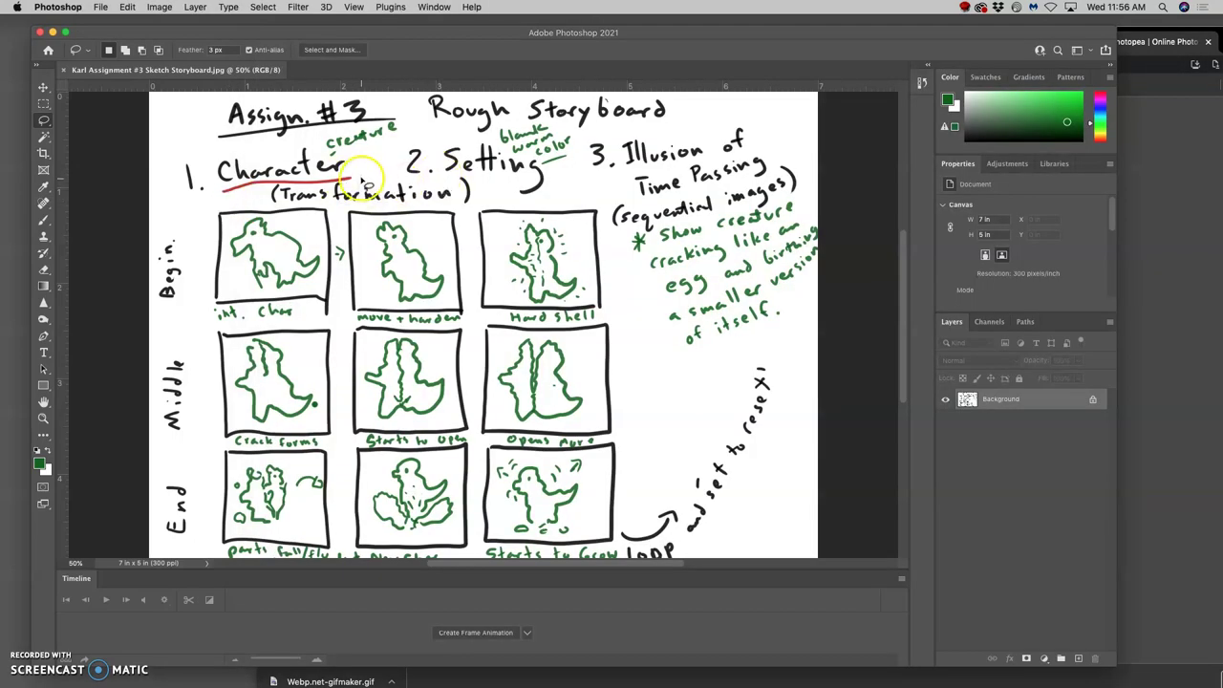
Close the storyboard and create a new 8 × 8 in document at 150 ppi.
click(63, 70)
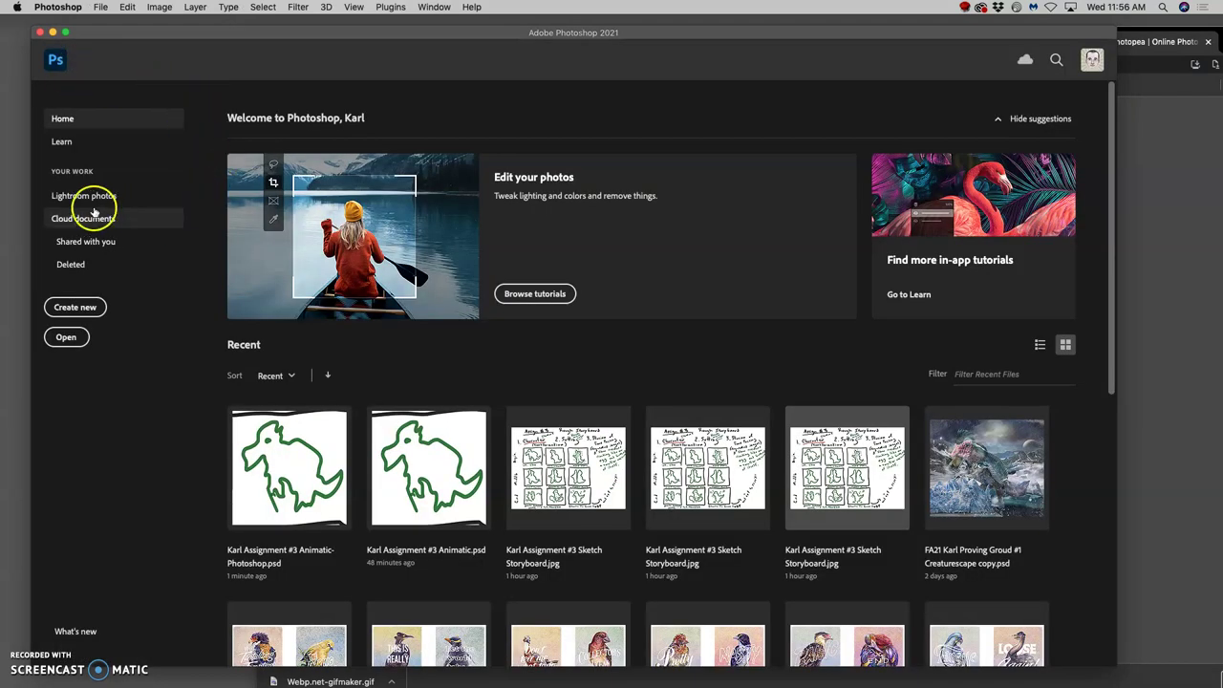
click(97, 8)
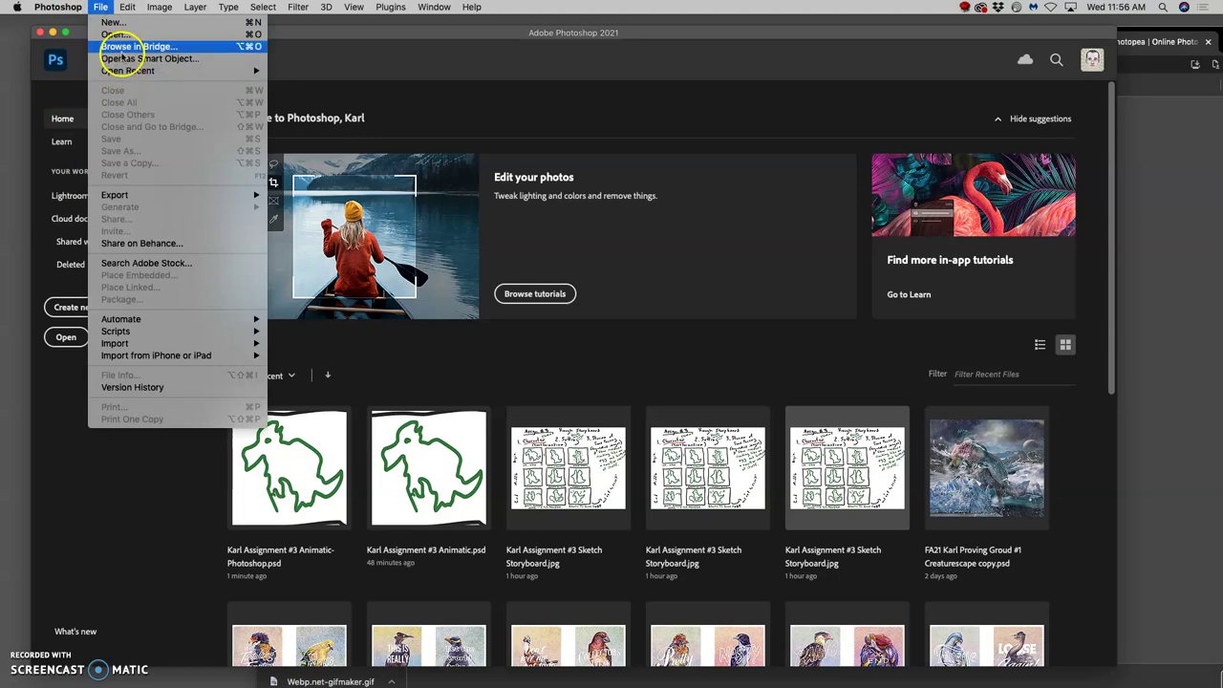
click(114, 23)
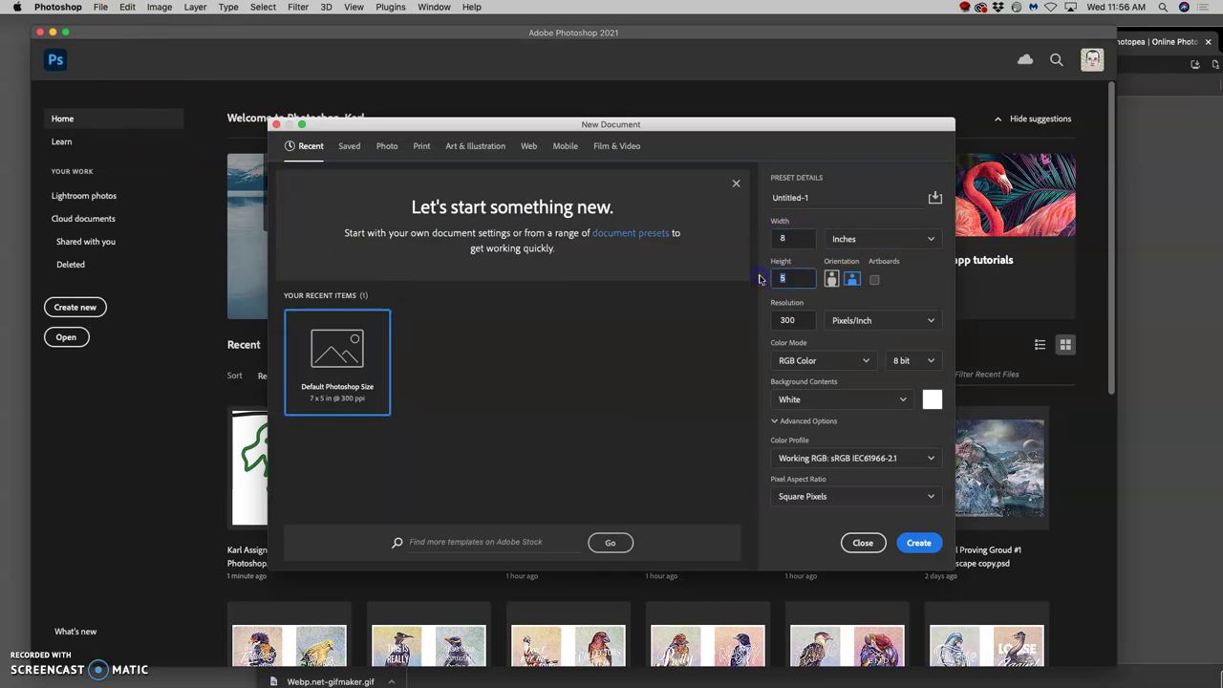
double_click(787, 320)
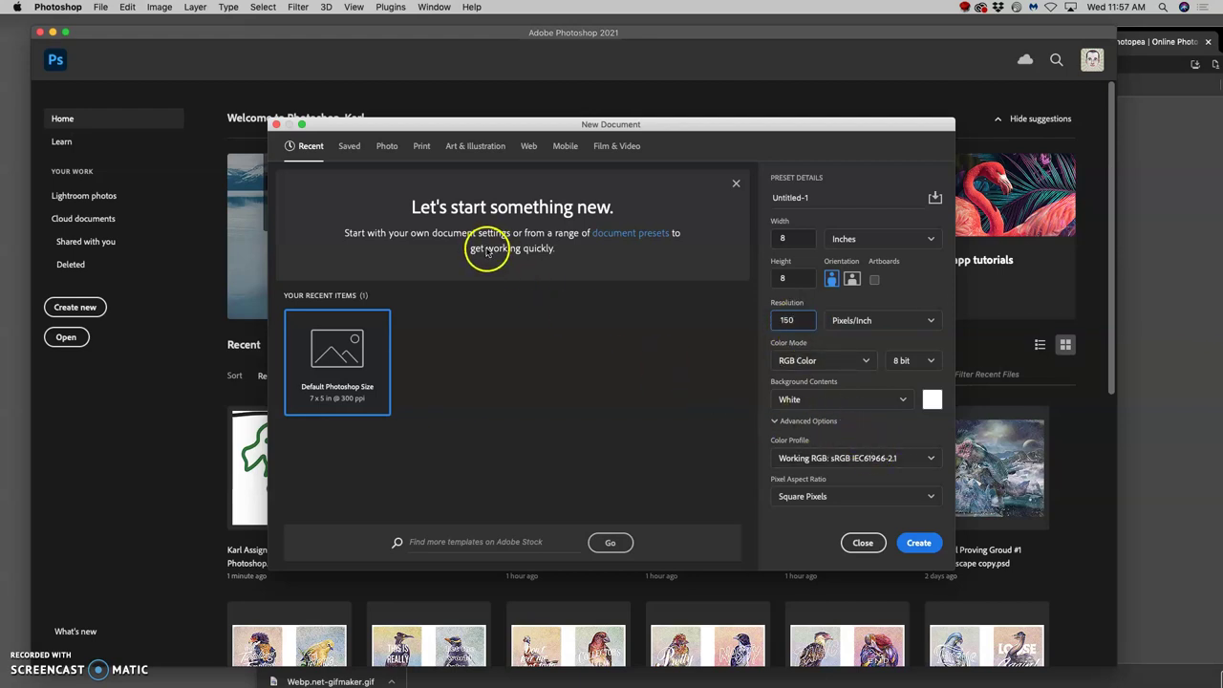
drag(336, 34, 287, 155)
click(360, 43)
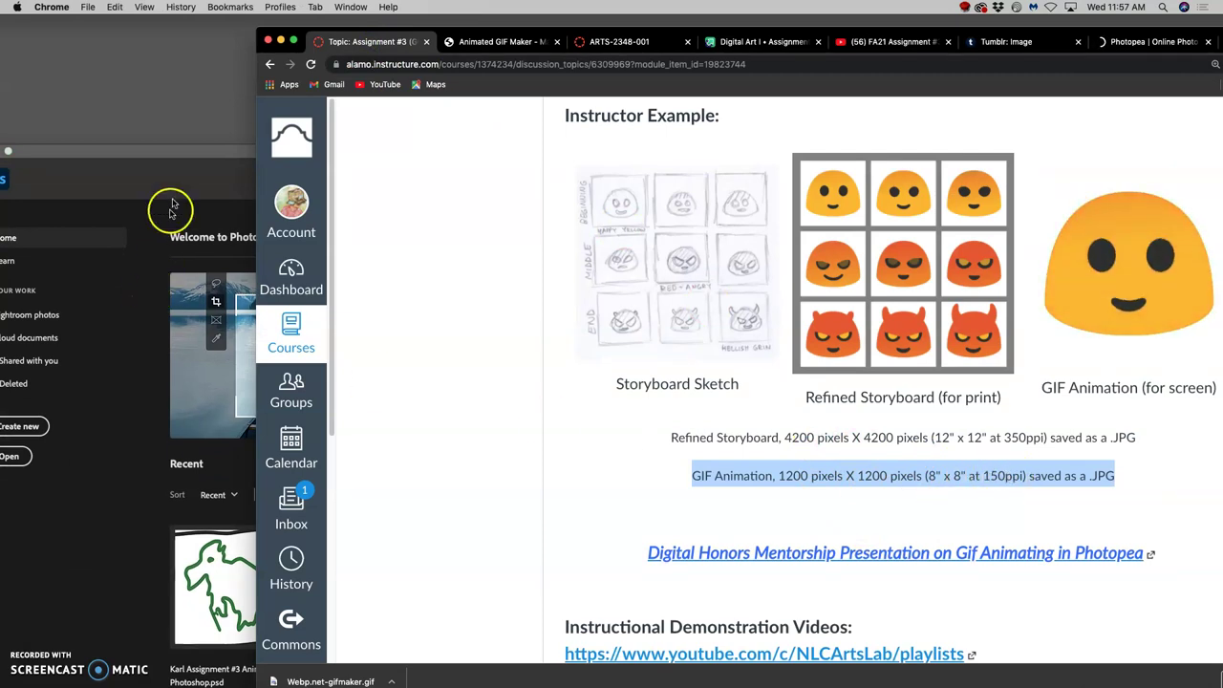
drag(185, 153, 234, 48)
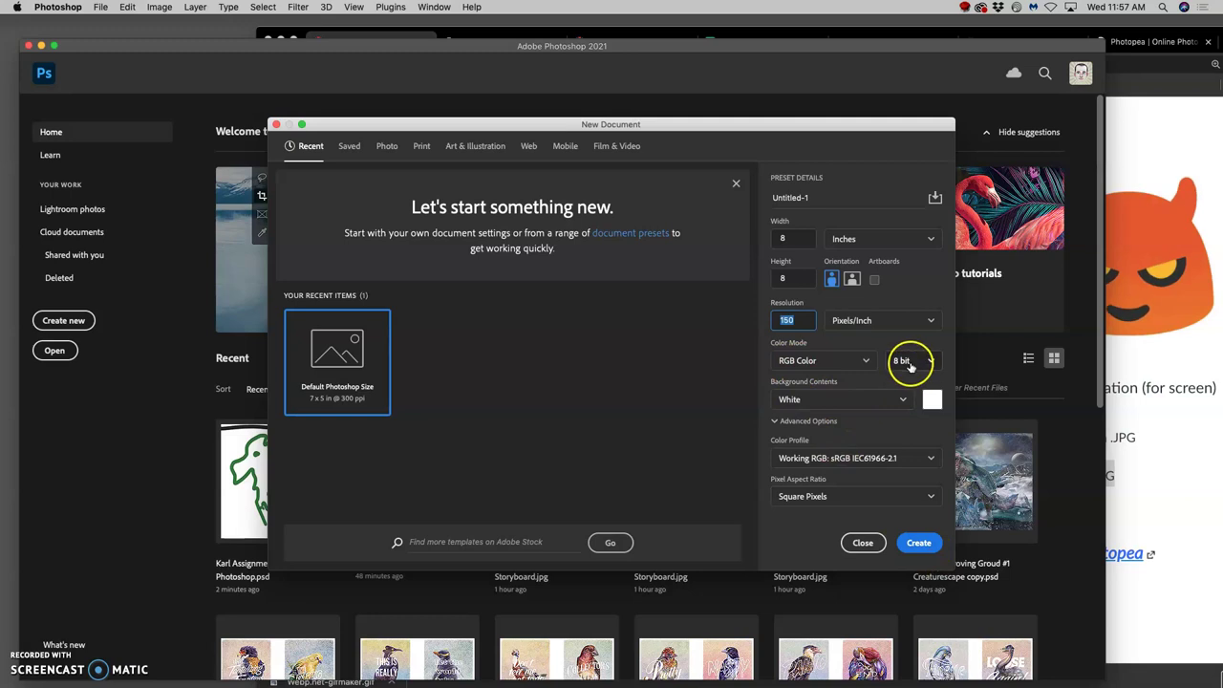
click(915, 543)
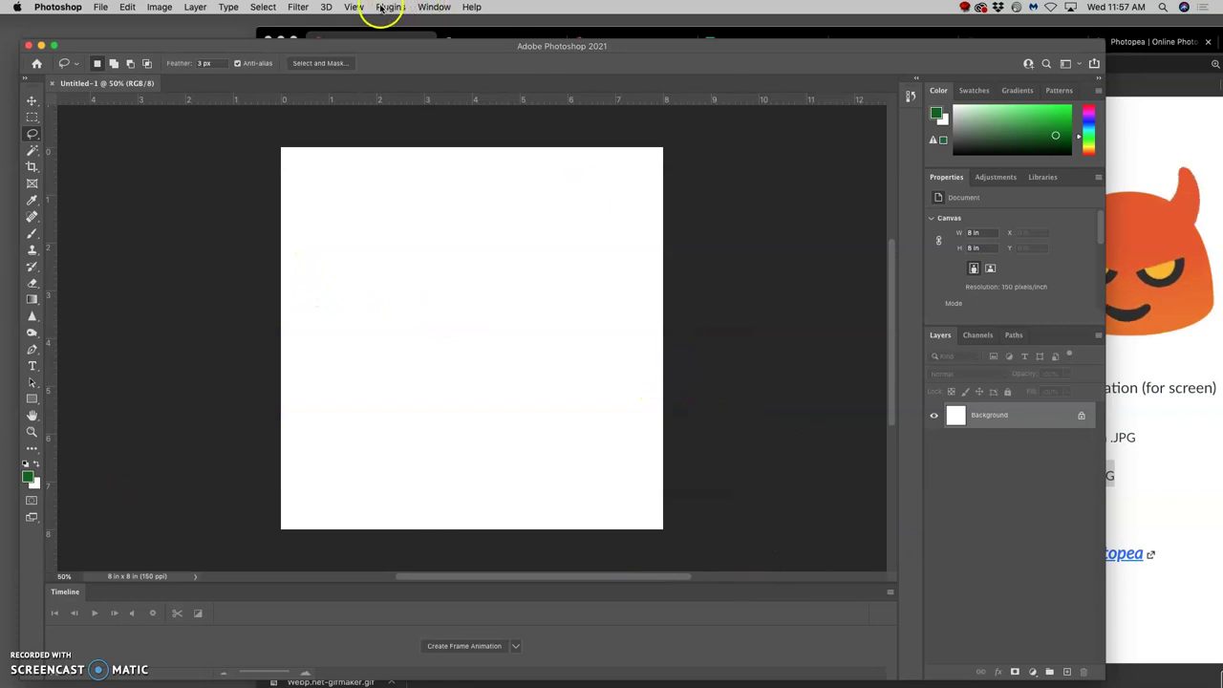
Hide the timeline and save the document to the Desktop as 'Assignment #3 Animation Assets'.
click(430, 7)
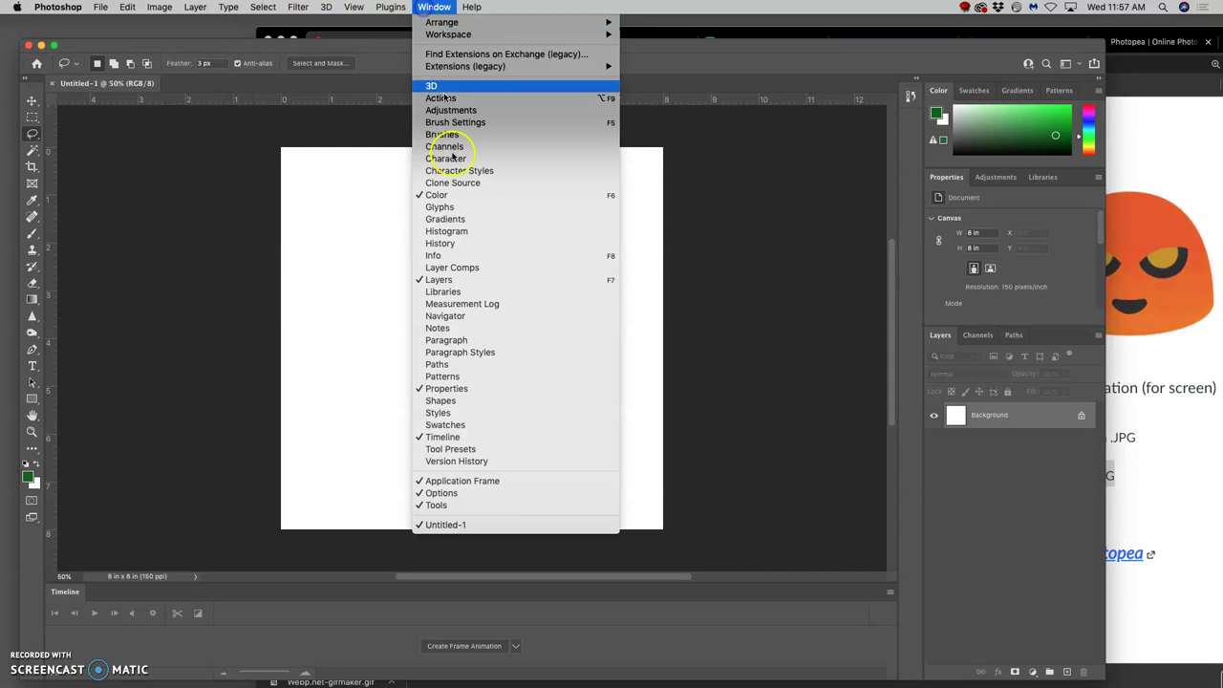
click(451, 438)
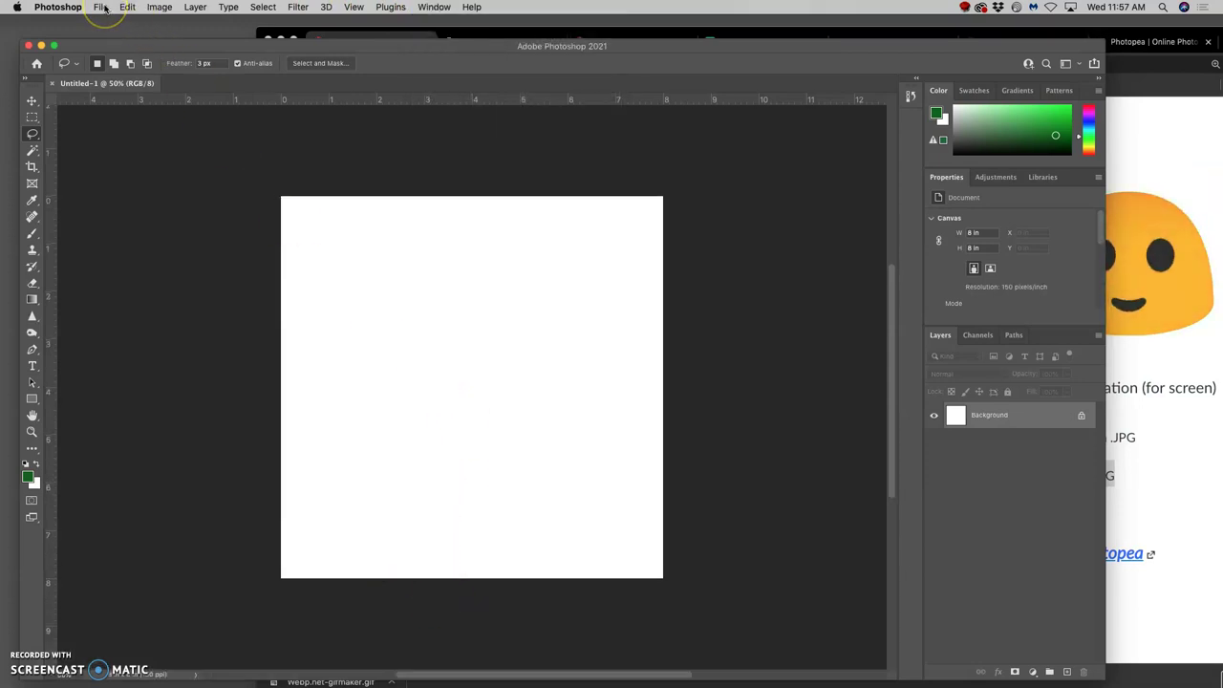
click(102, 8)
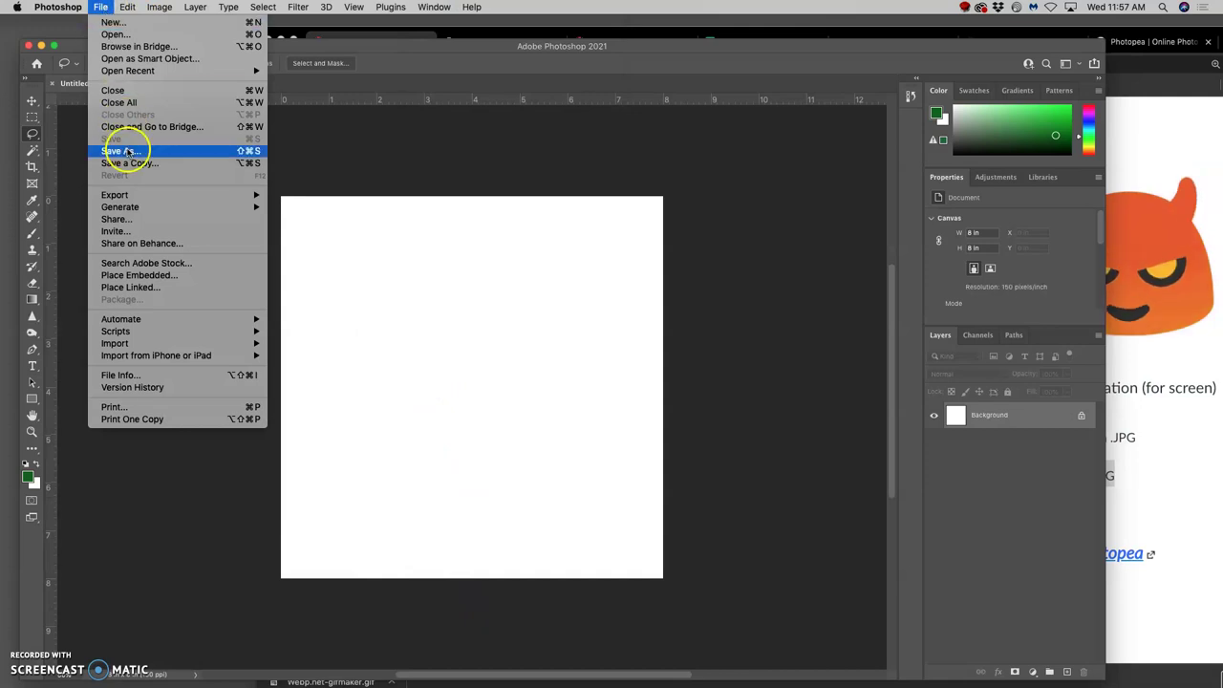
click(134, 151)
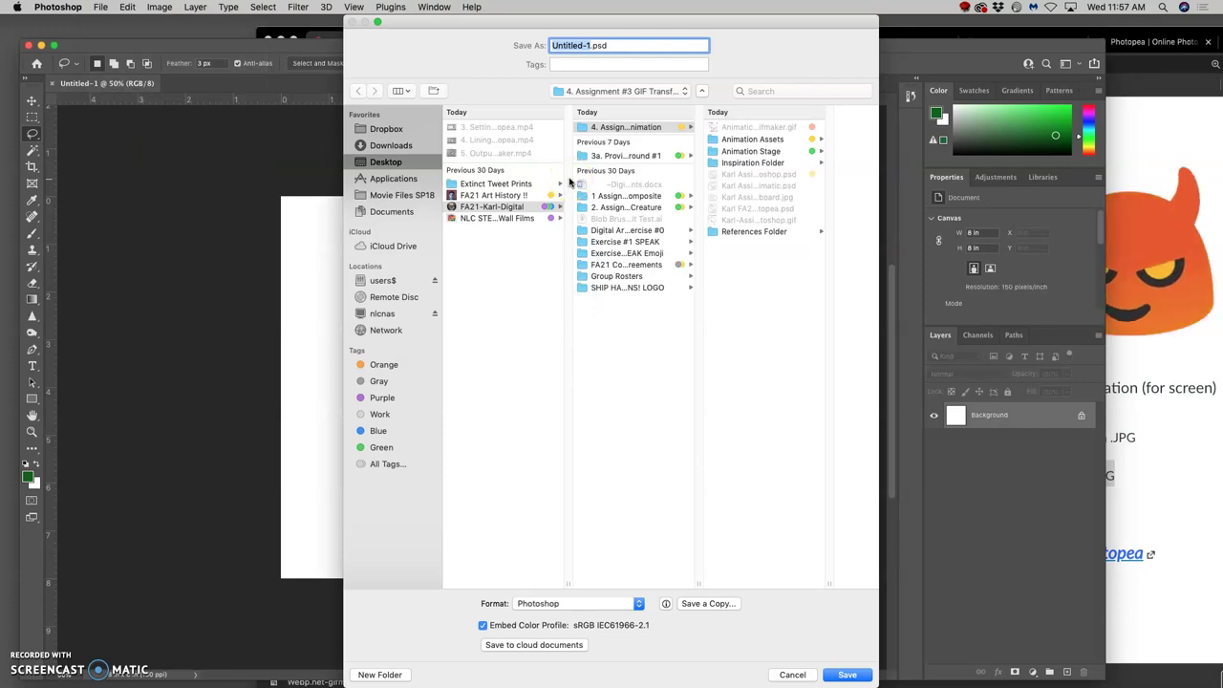
text(Assignment #3 Animation Assets)
click(283, 410)
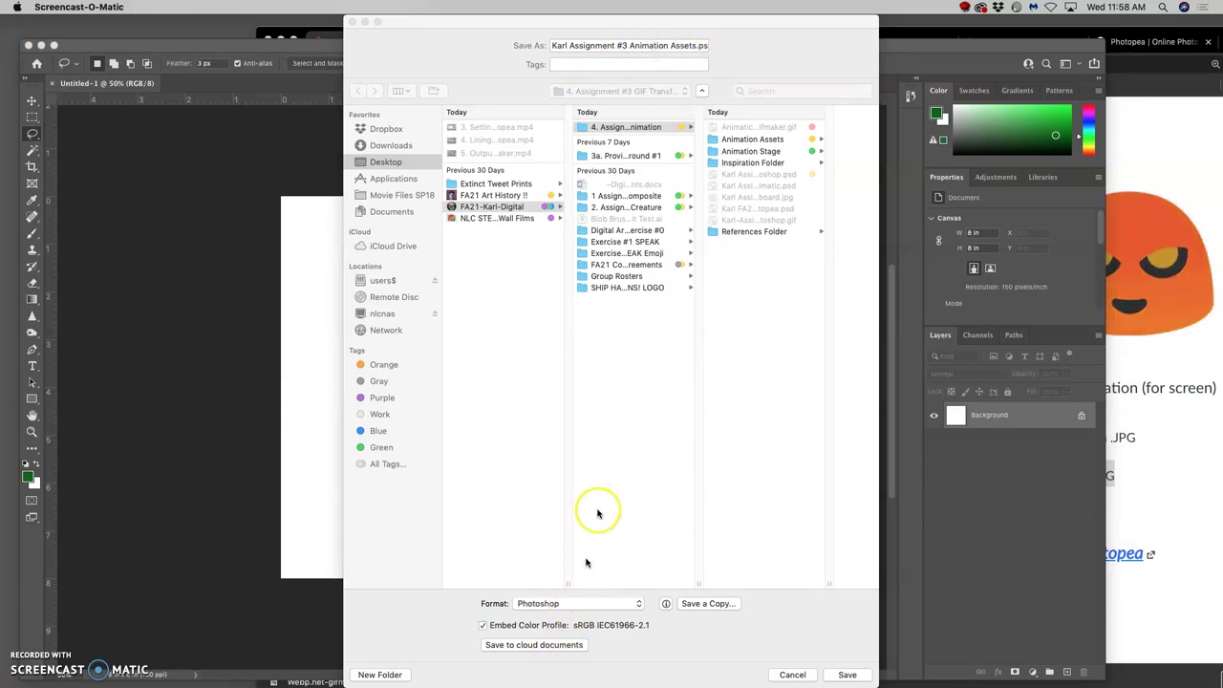
click(732, 62)
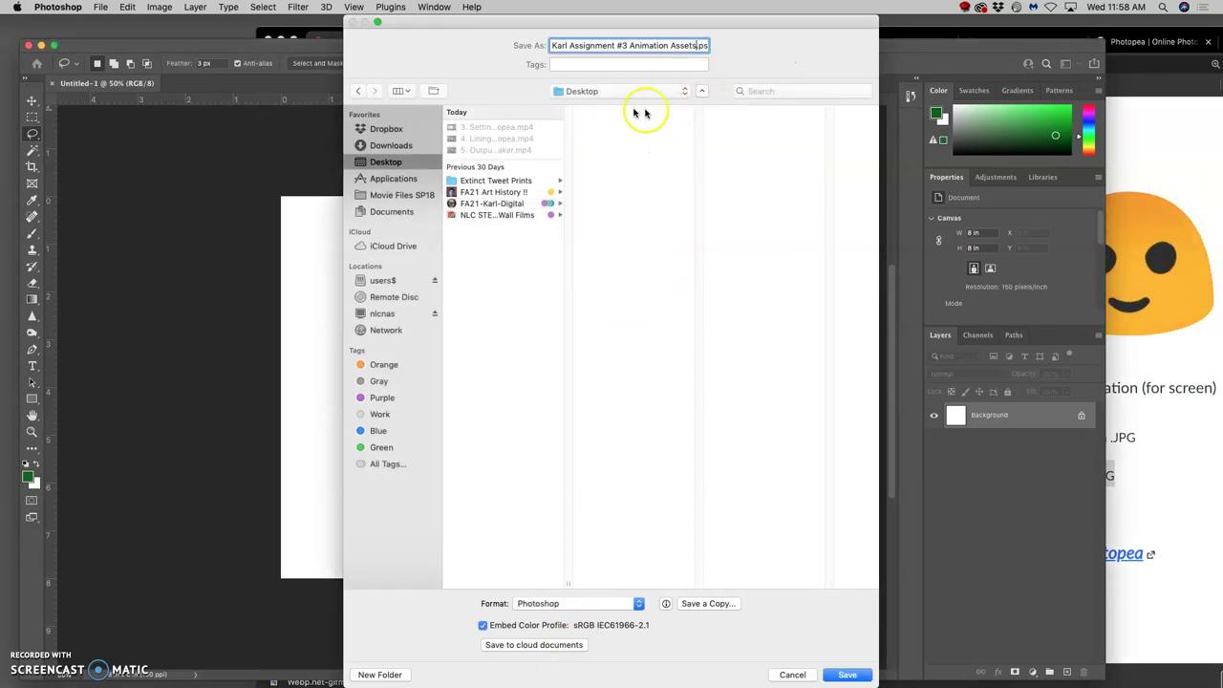
click(849, 675)
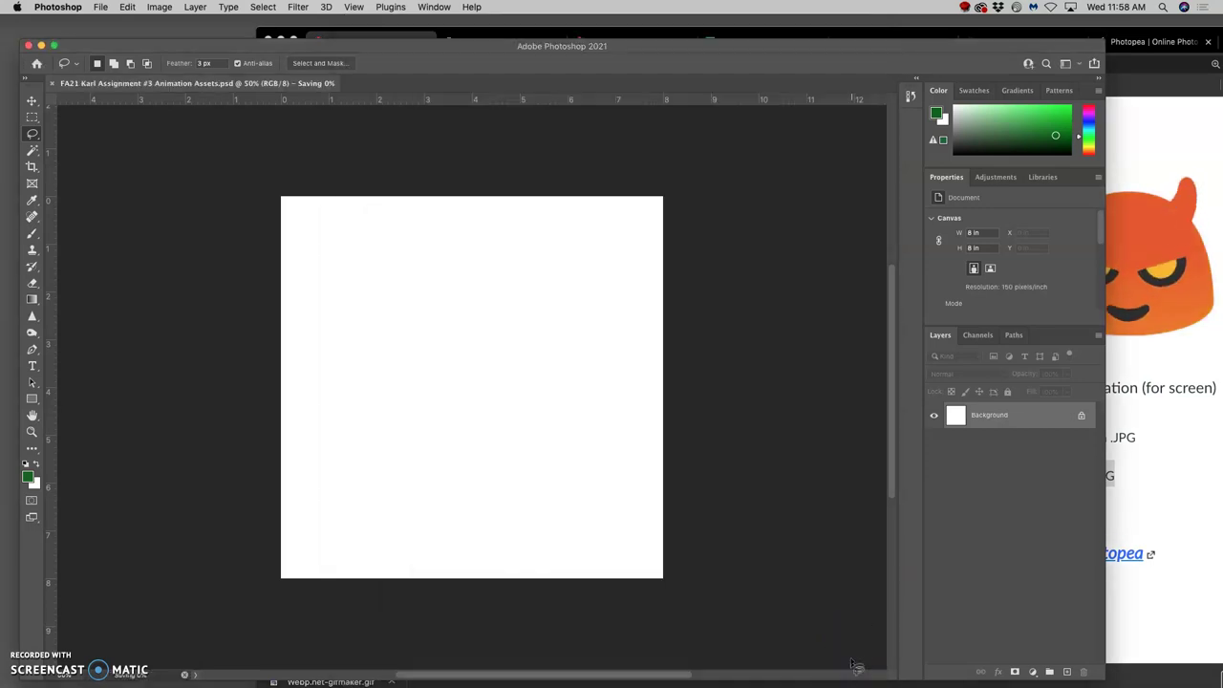
Confirm the saved Animation Assets PSD appears on the desktop.
key(F11)
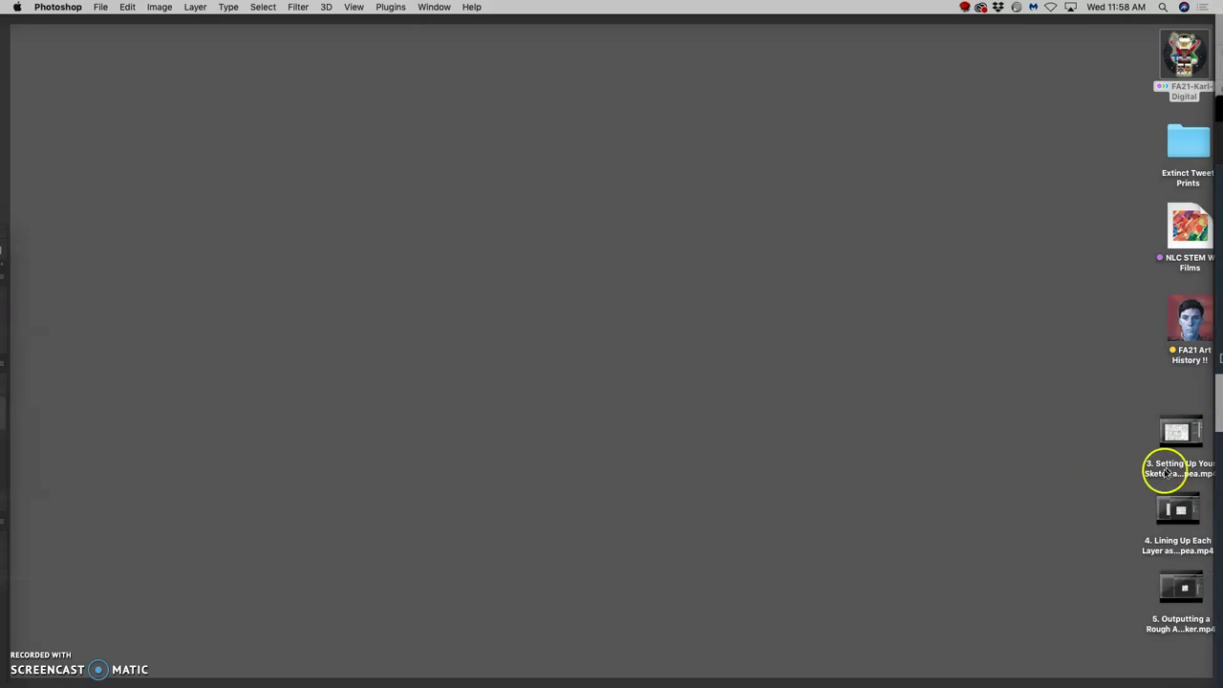
click(1084, 391)
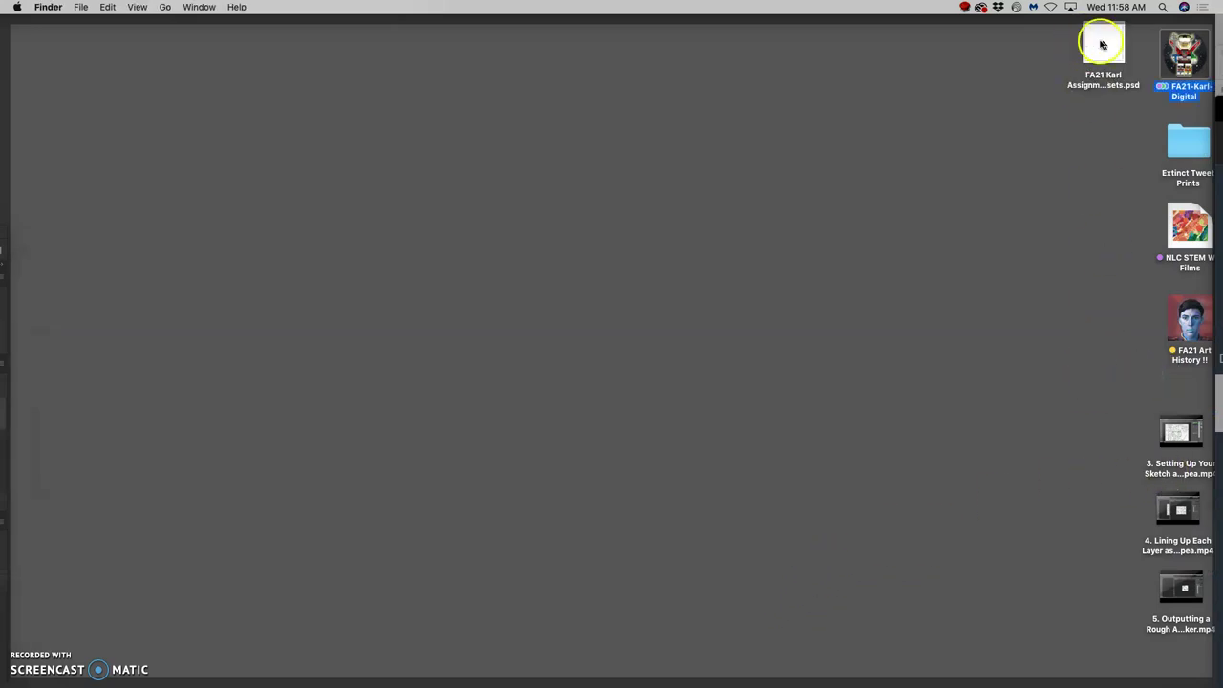
click(1103, 45)
key(F11)
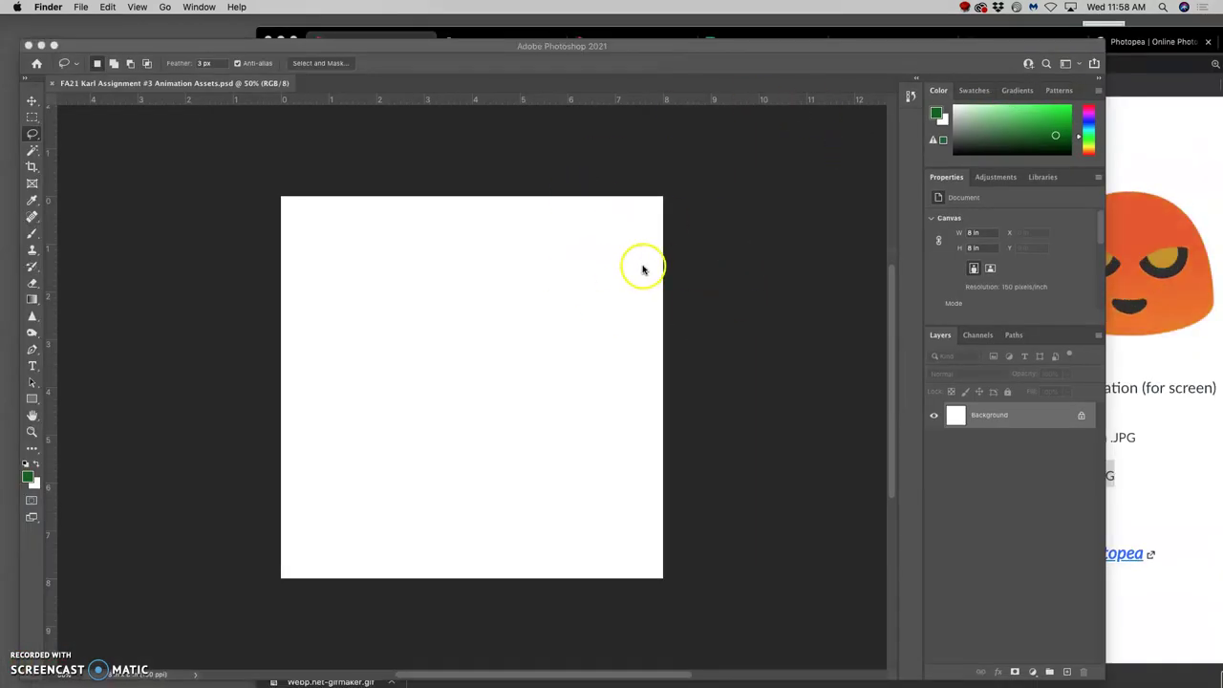
Place the orange-to-teal watercolor image from the source images folder onto the canvas.
click(283, 37)
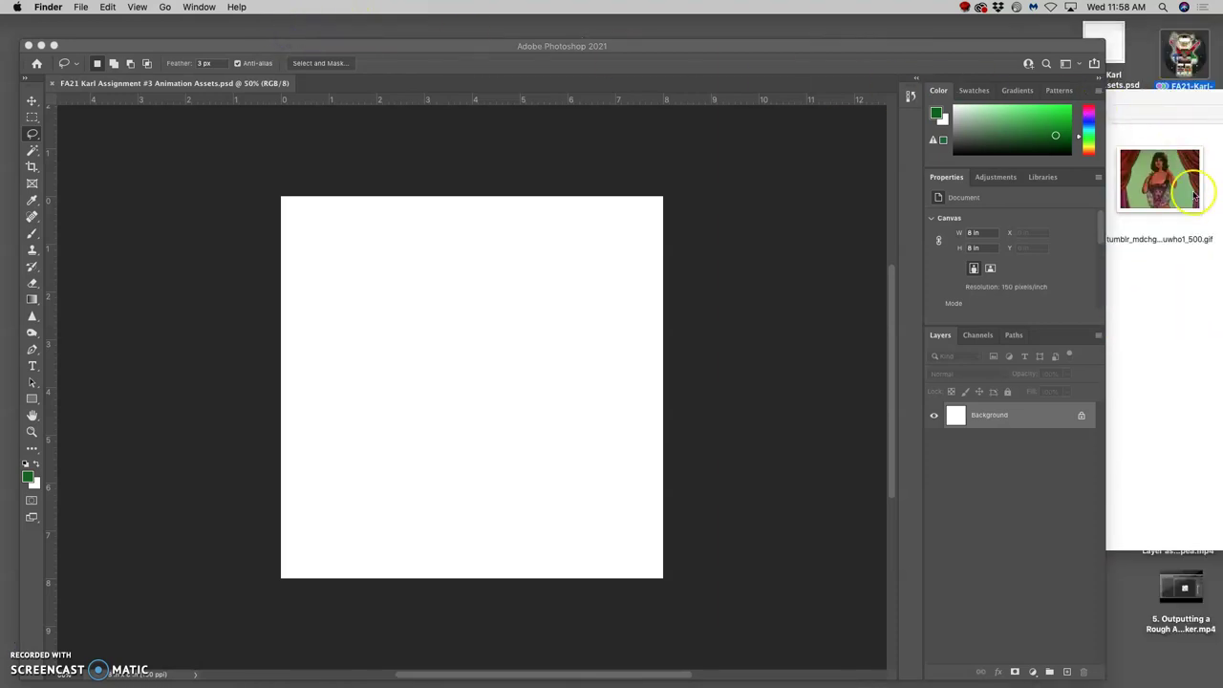
double_click(1184, 294)
drag(827, 181, 495, 367)
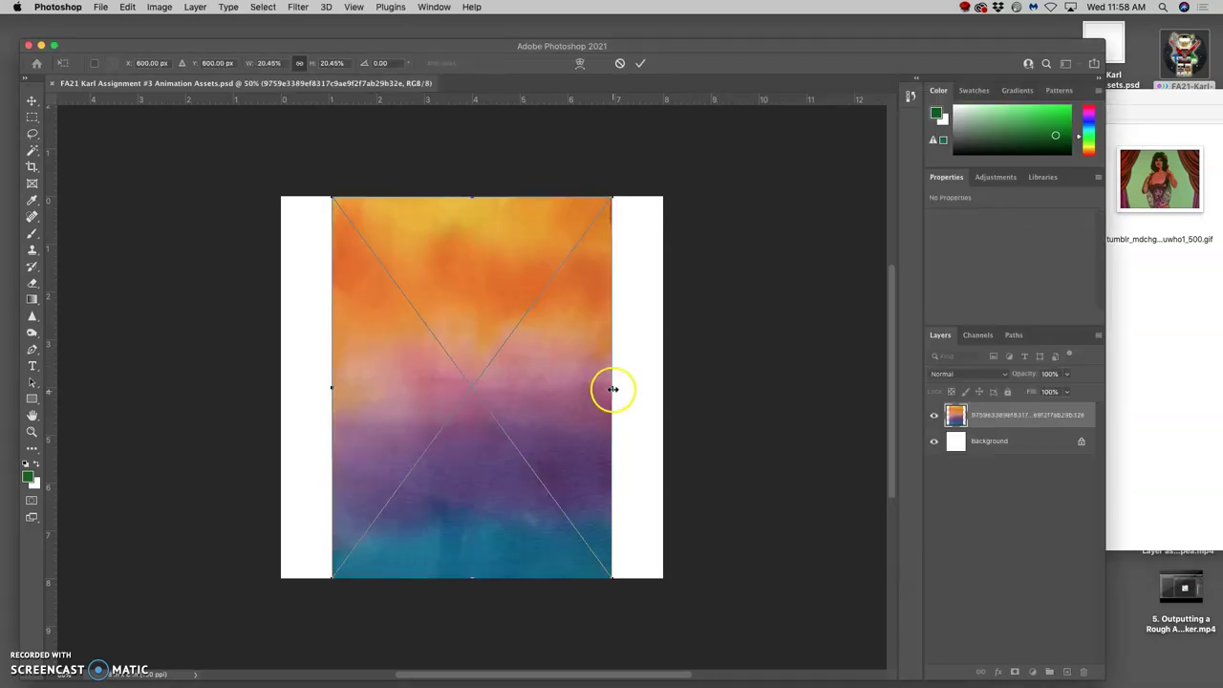
Stretch the watercolor image to both canvas edges and commit the transform.
drag(612, 387, 664, 389)
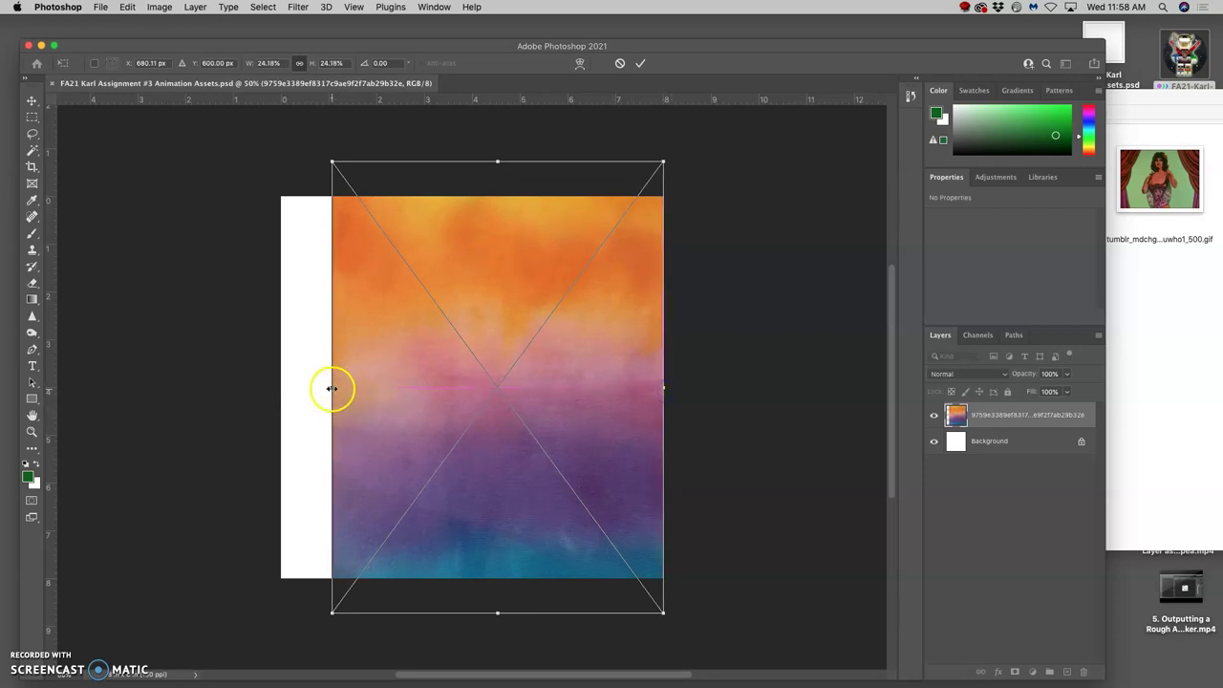
drag(332, 388, 281, 390)
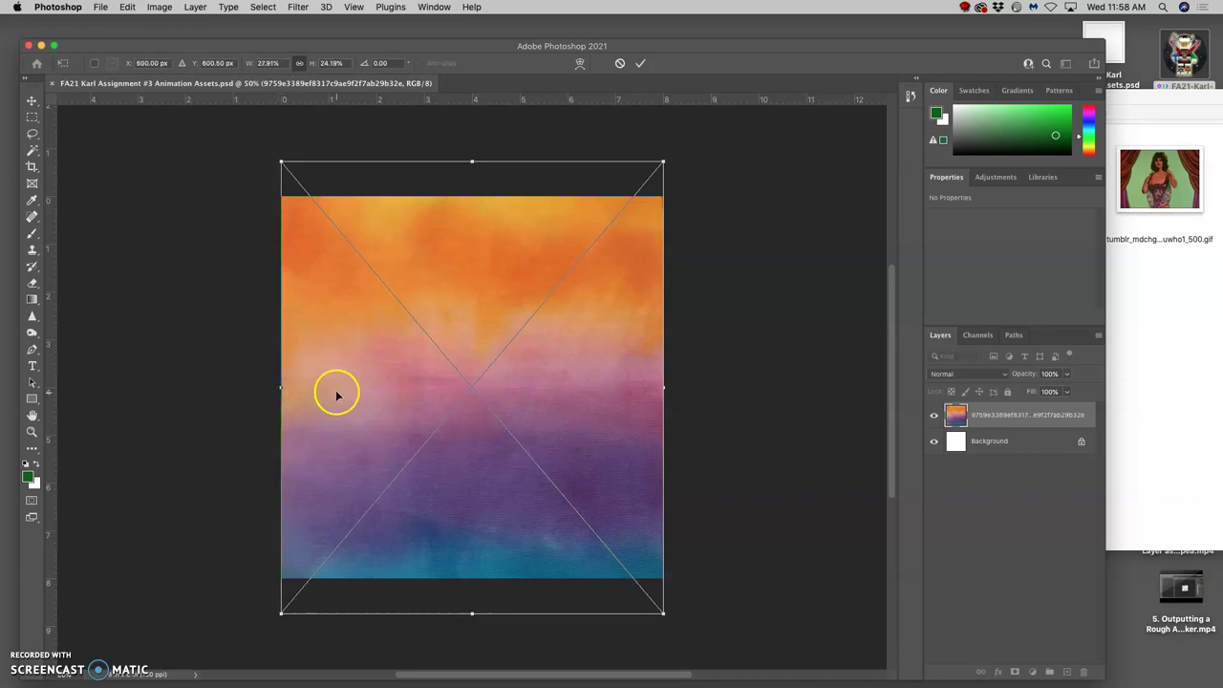
key(Return)
key(l)
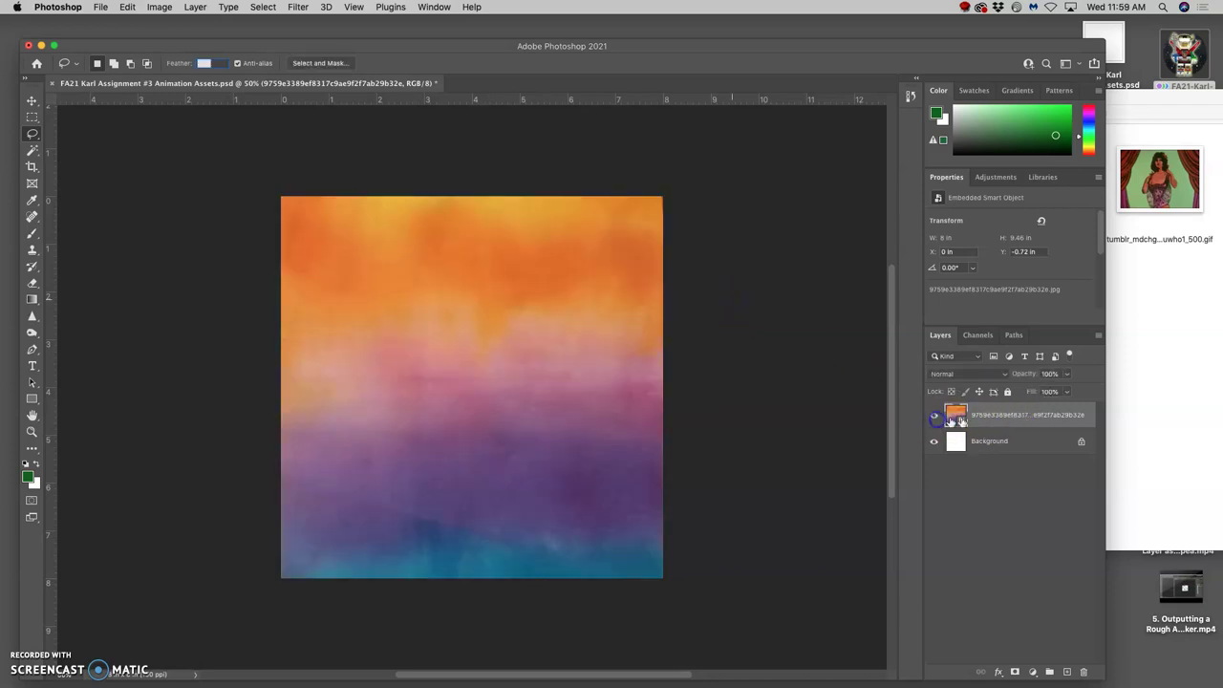
Rasterize the watercolor layer and set its Color Balance midtones to -2, 0, -57.
right_click(978, 422)
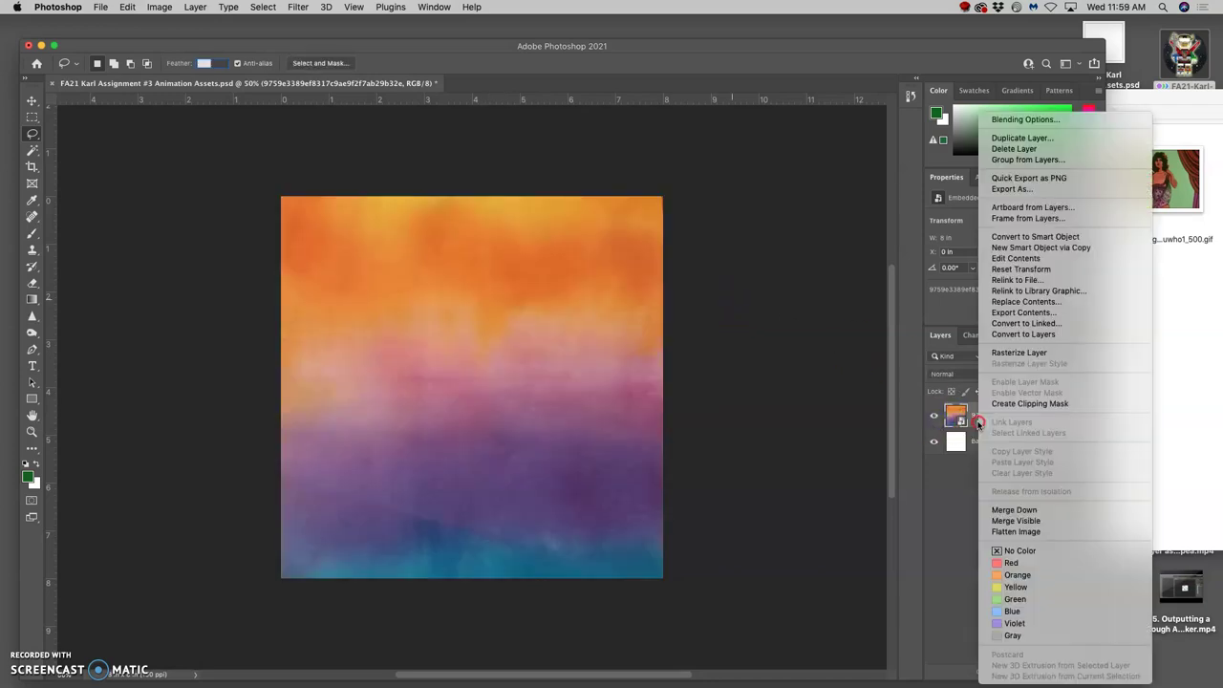
click(1018, 352)
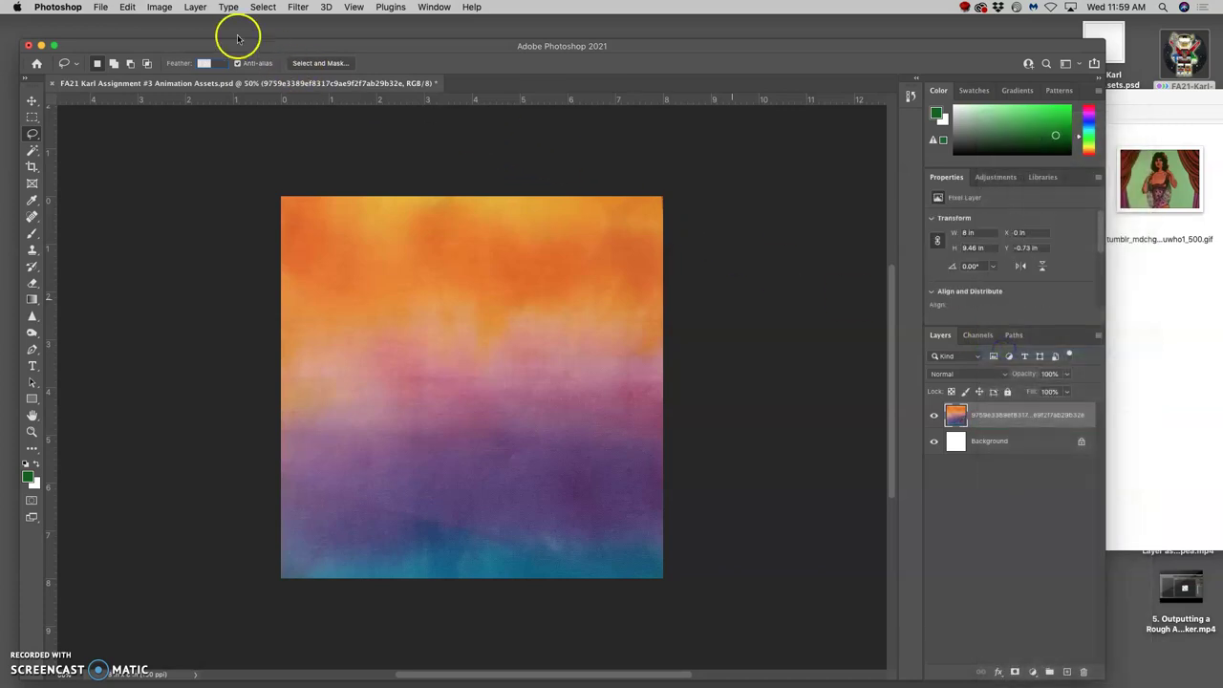
click(160, 7)
mouse_move(228, 43)
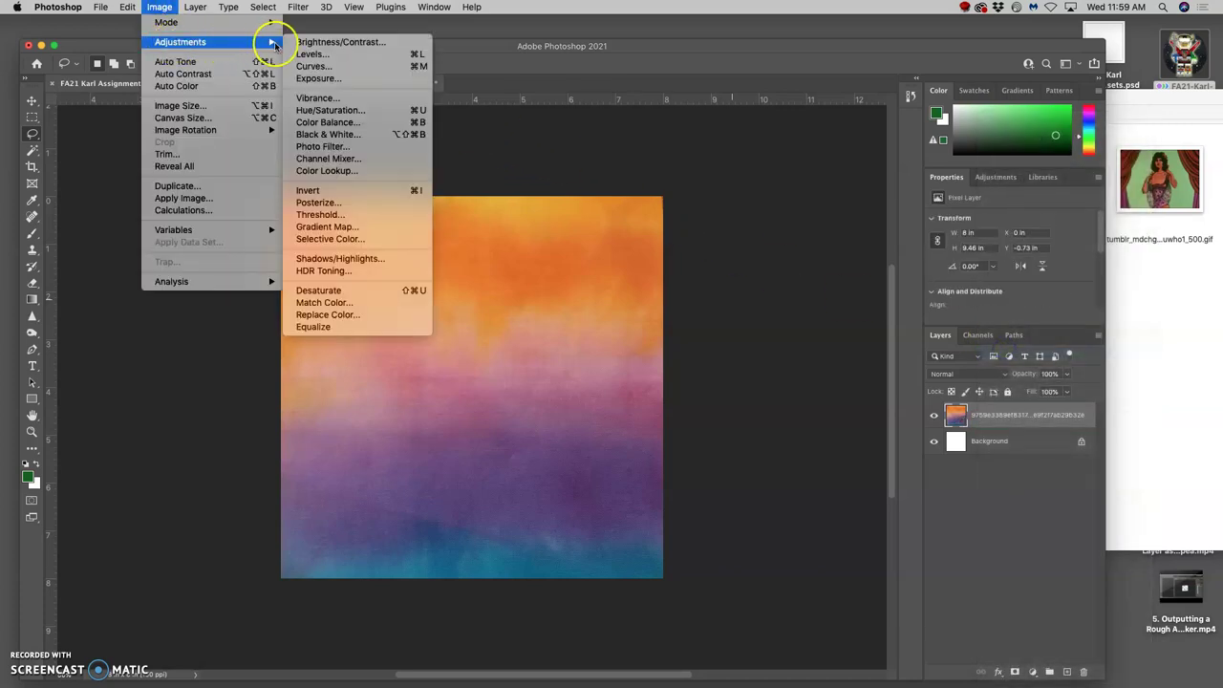
click(326, 122)
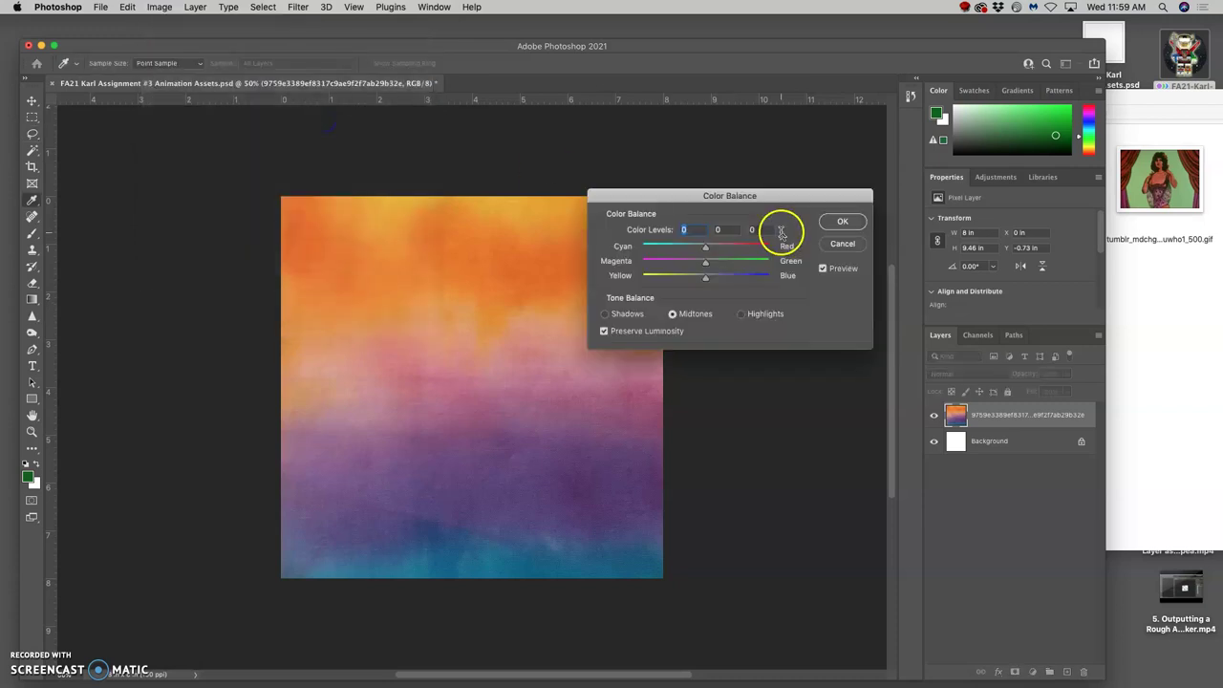
drag(705, 279, 695, 280)
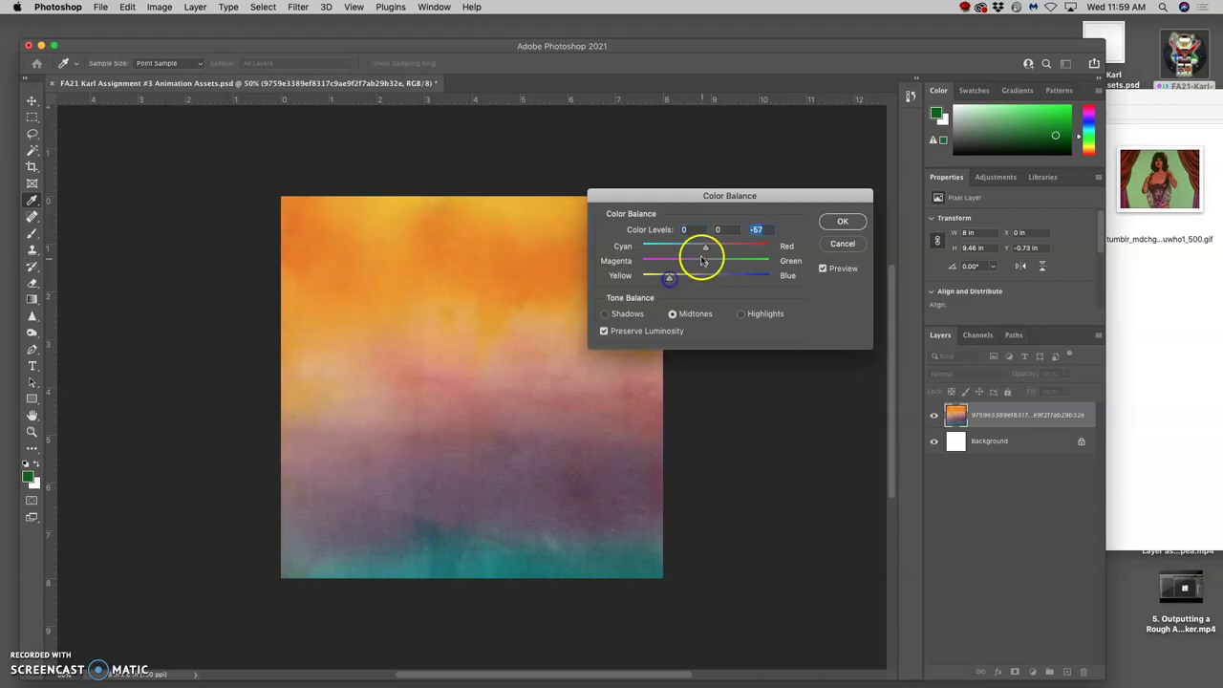
mouse_move(705, 246)
mouse_down()
mouse_move(721, 249)
mouse_move(682, 251)
mouse_up()
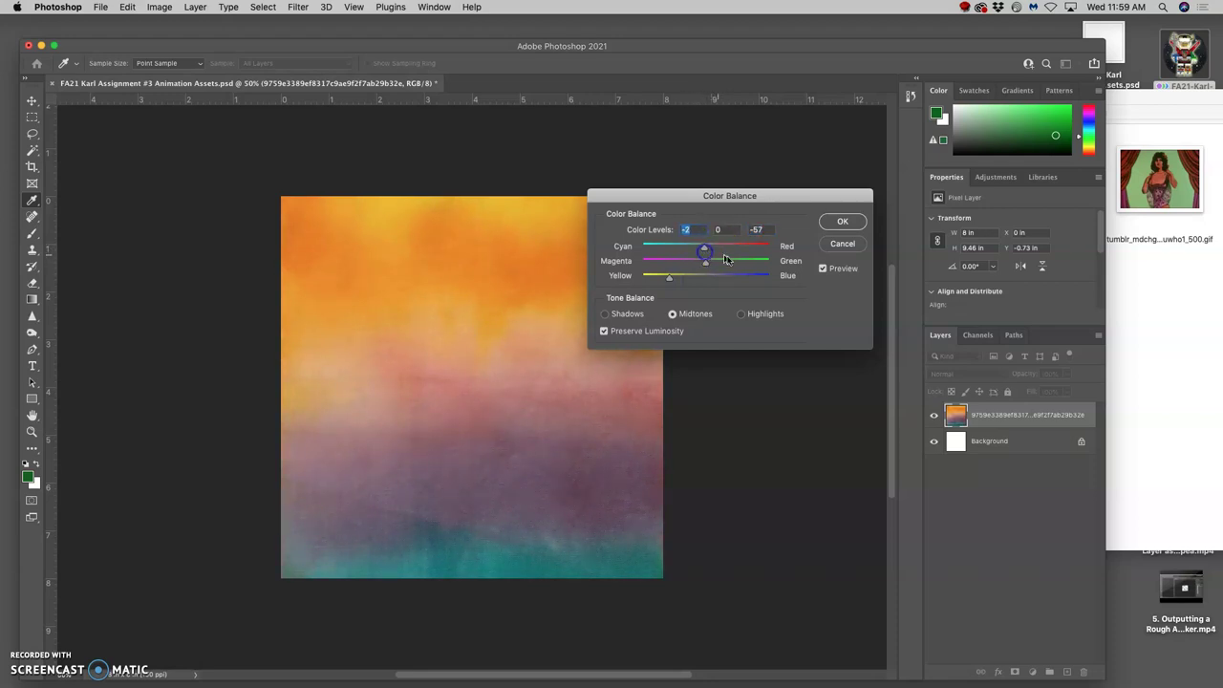